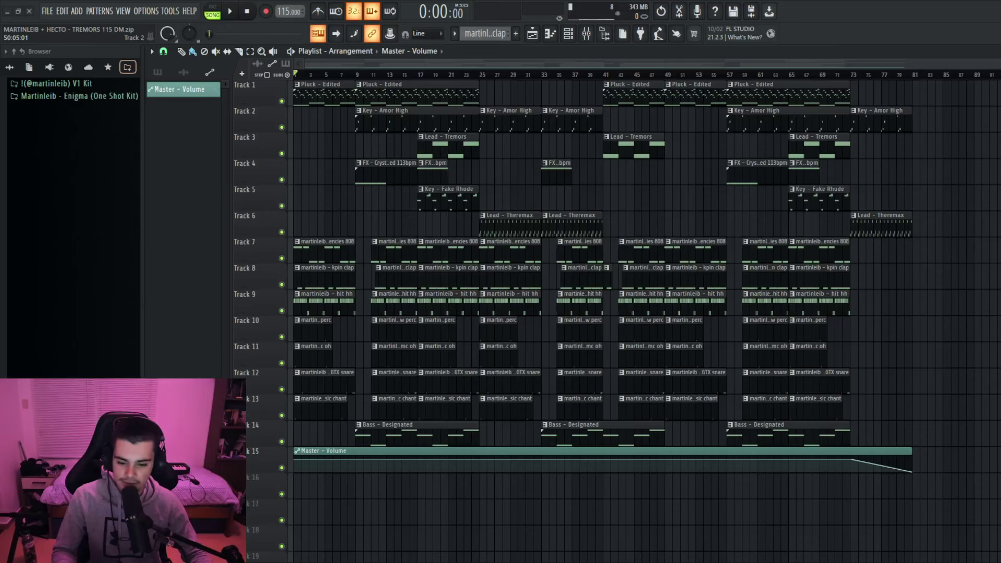
pyautogui.scroll(-3, 487, 195)
pyautogui.scroll(3, 487, 195)
pyautogui.scroll(3, 267, 148)
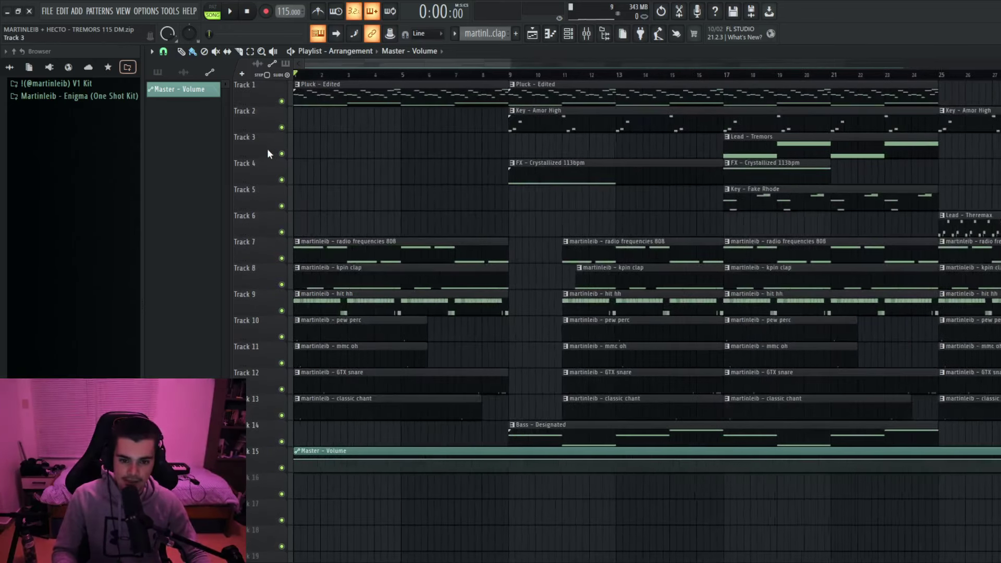
pyautogui.scroll(-3, 267, 149)
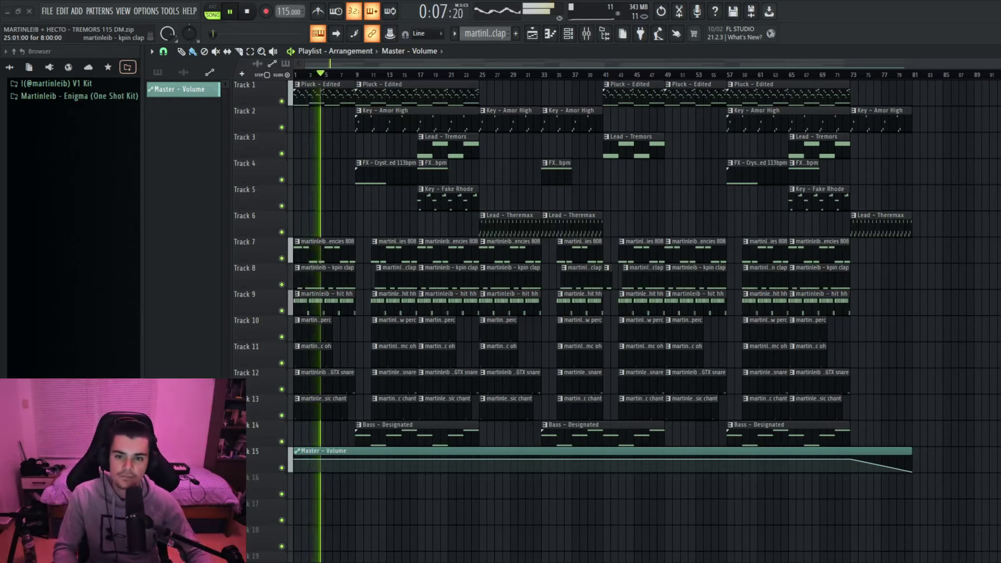
# Step: Bring up the mixer and inspect the TRS Classic Clipper settings on the Master track, then close the plugin
pyautogui.click(586, 33)
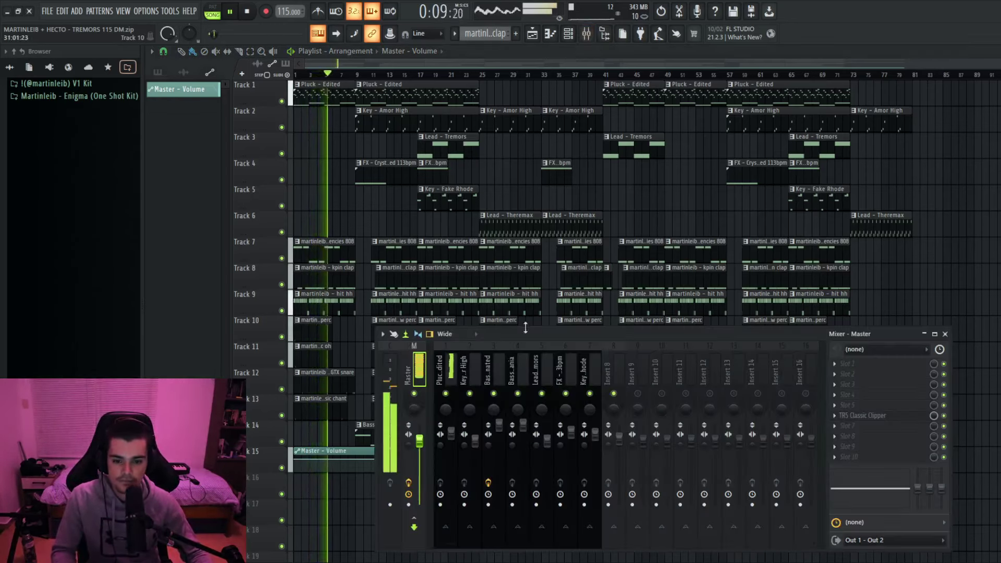
pyautogui.moveTo(489, 322); pyautogui.dragTo(406, 267)
pyautogui.click(788, 346)
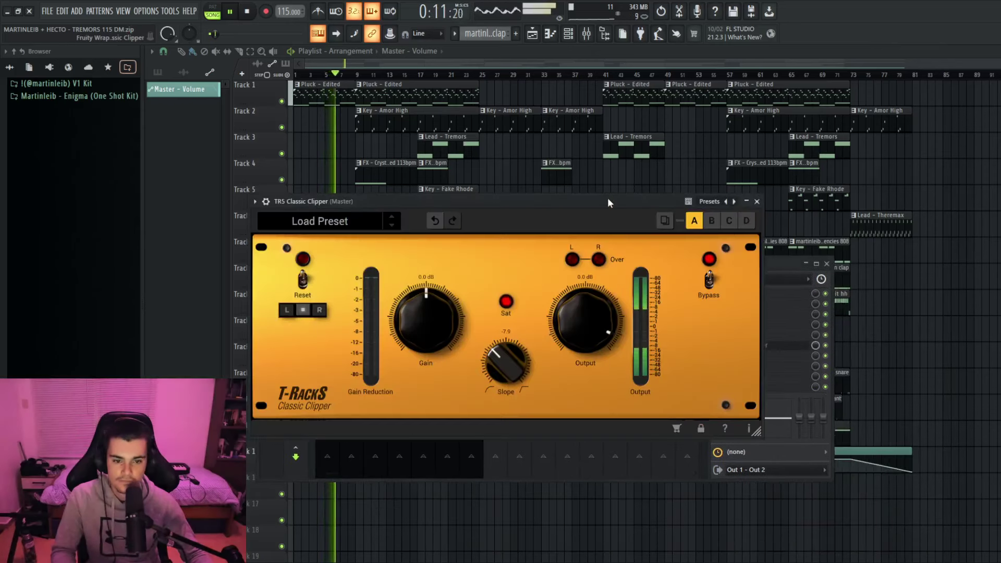
pyautogui.moveTo(608, 201); pyautogui.dragTo(762, 230)
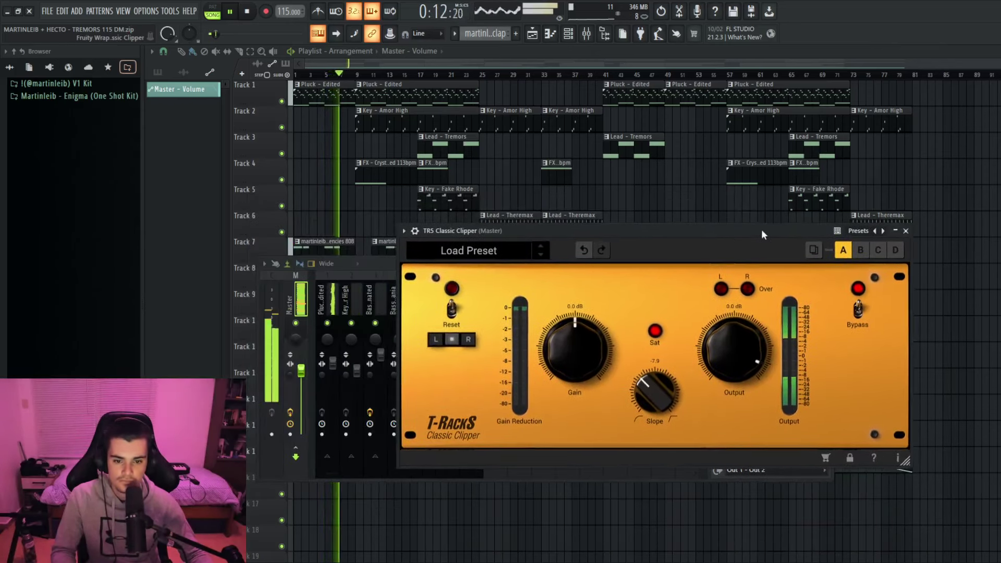
pyautogui.click(906, 232)
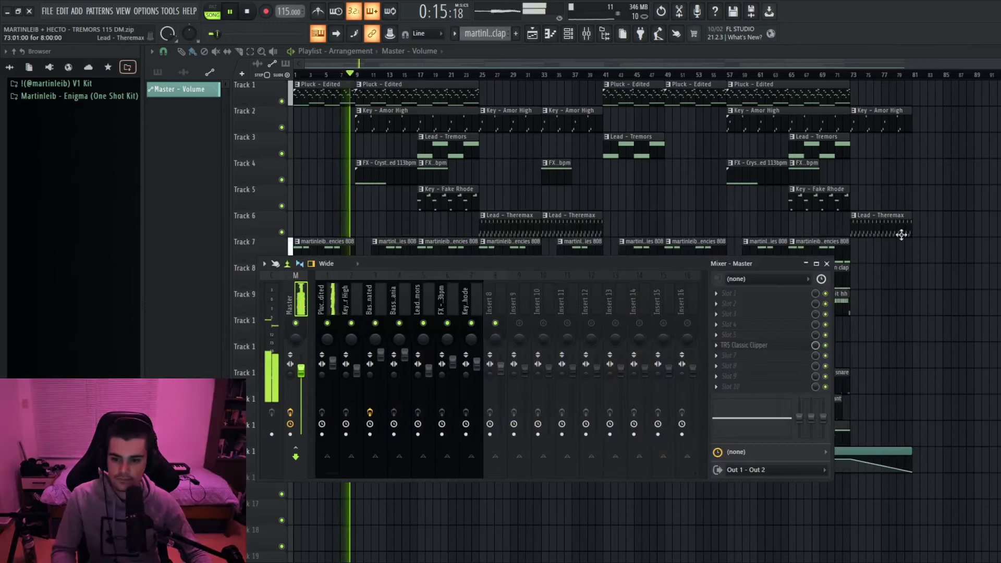
pyautogui.scroll(5, 285, 204)
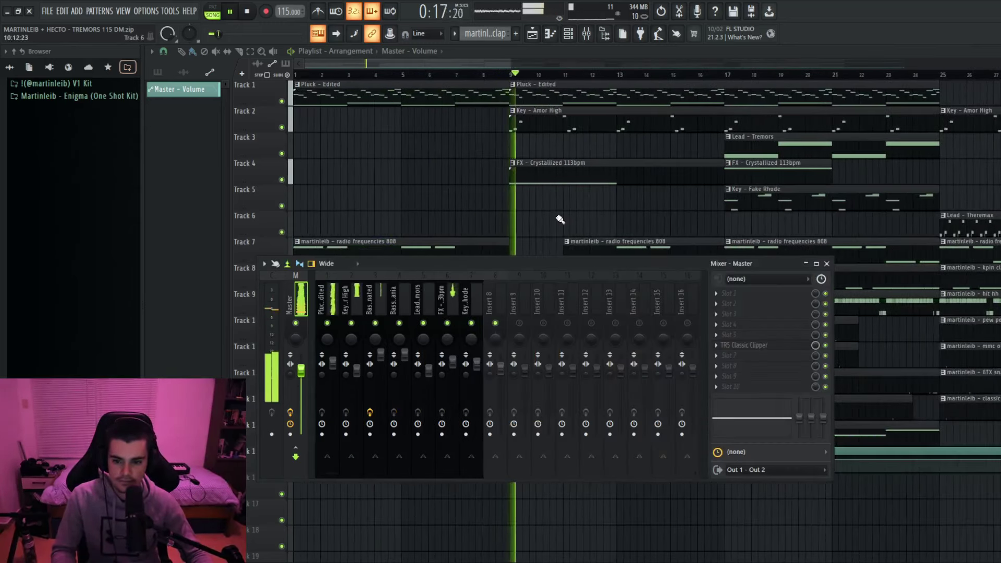
pyautogui.scroll(2, 555, 222)
pyautogui.press('F6')
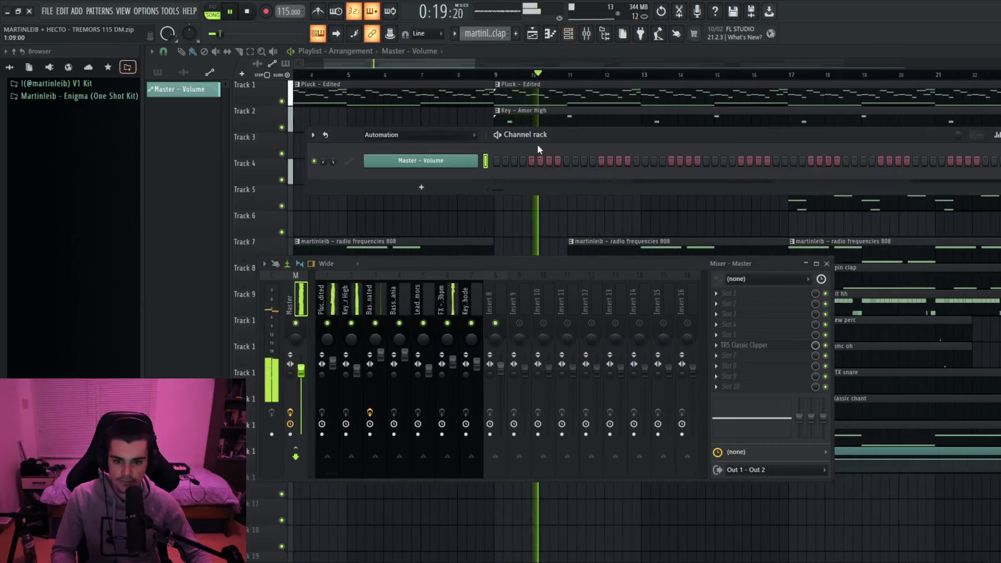
pyautogui.scroll(2, 441, 140)
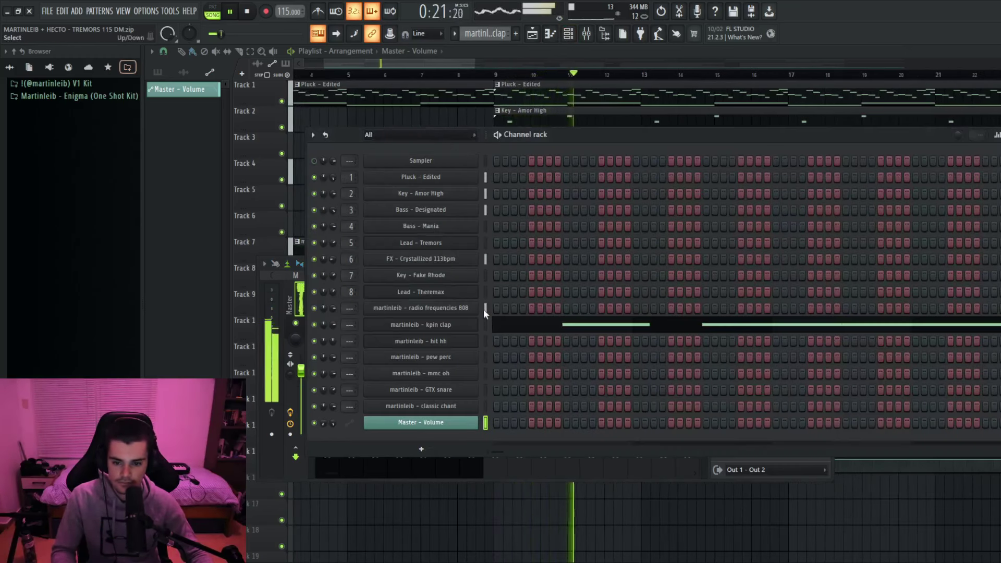
pyautogui.press('F6')
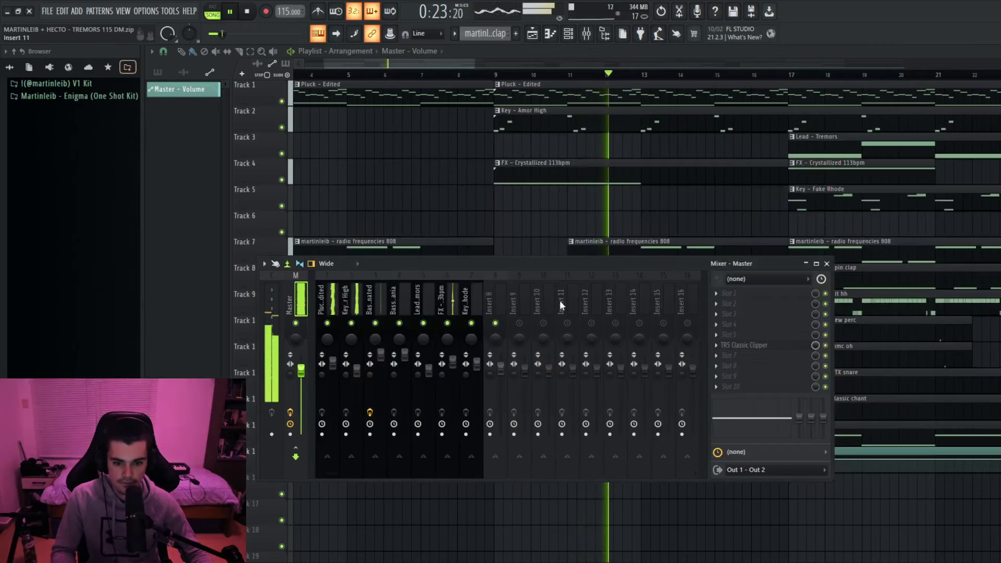
pyautogui.click(572, 308)
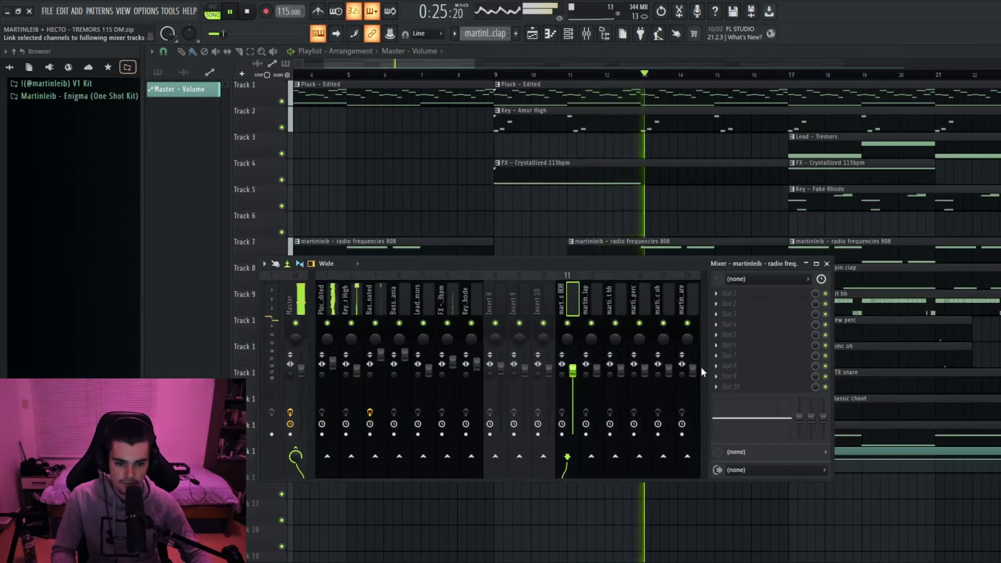
pyautogui.hotkey('ctrl', 'shift', 'l')
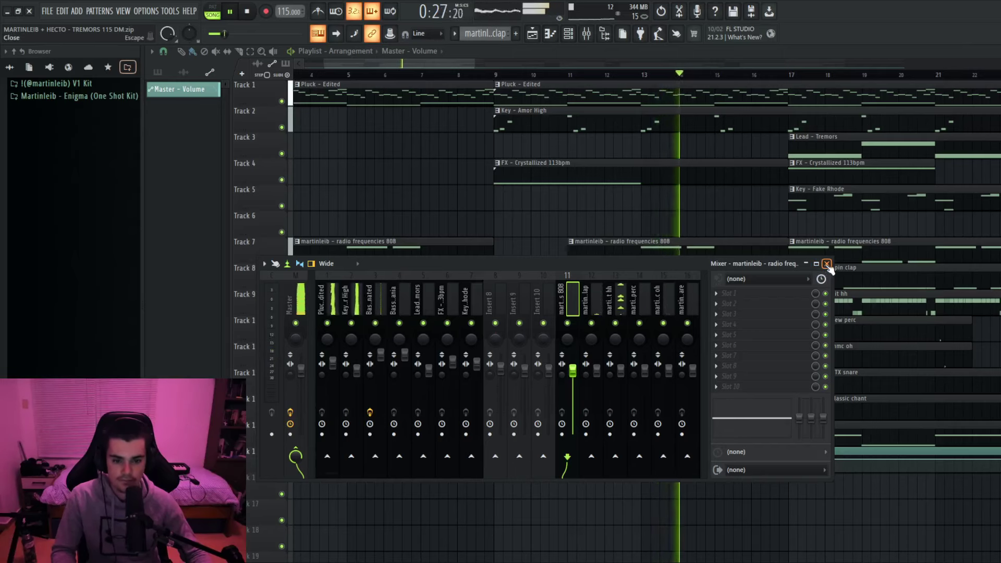
pyautogui.click(828, 264)
# Step: Examine how the melody, drum and bass clips are arranged across the song's sections
pyautogui.scroll(-6, 748, 224)
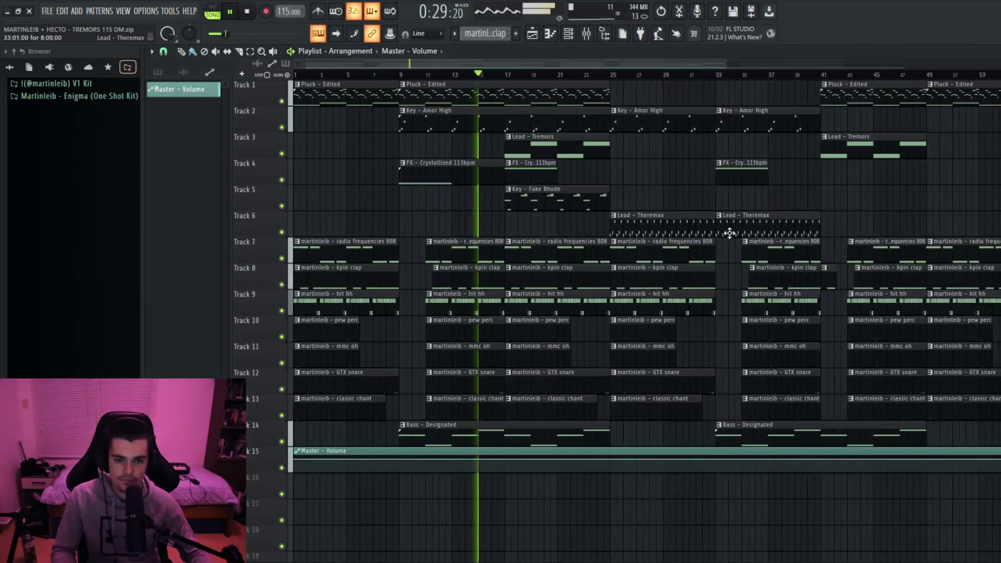
pyautogui.scroll(6, 456, 250)
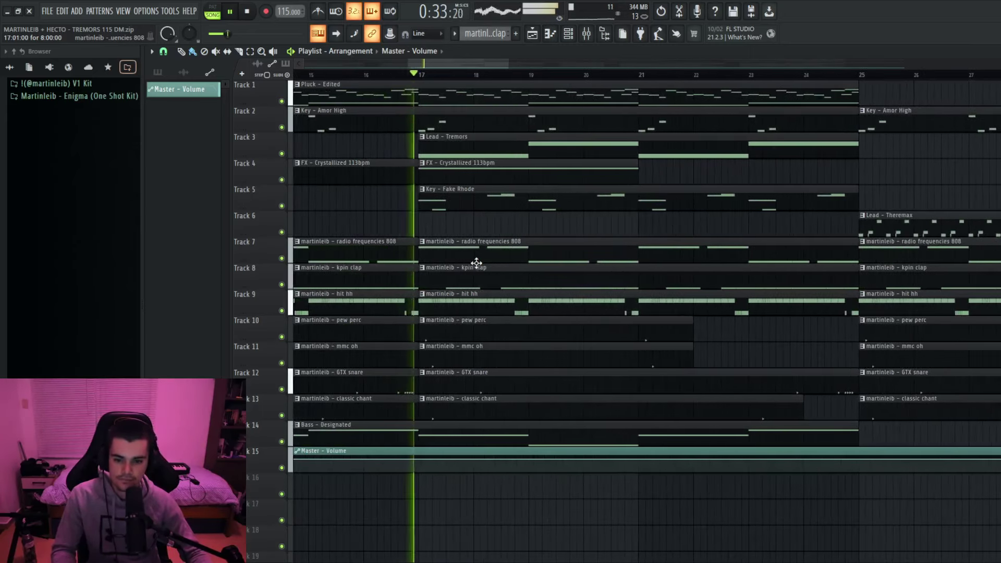
pyautogui.scroll(-6, 476, 263)
pyautogui.scroll(3, 438, 237)
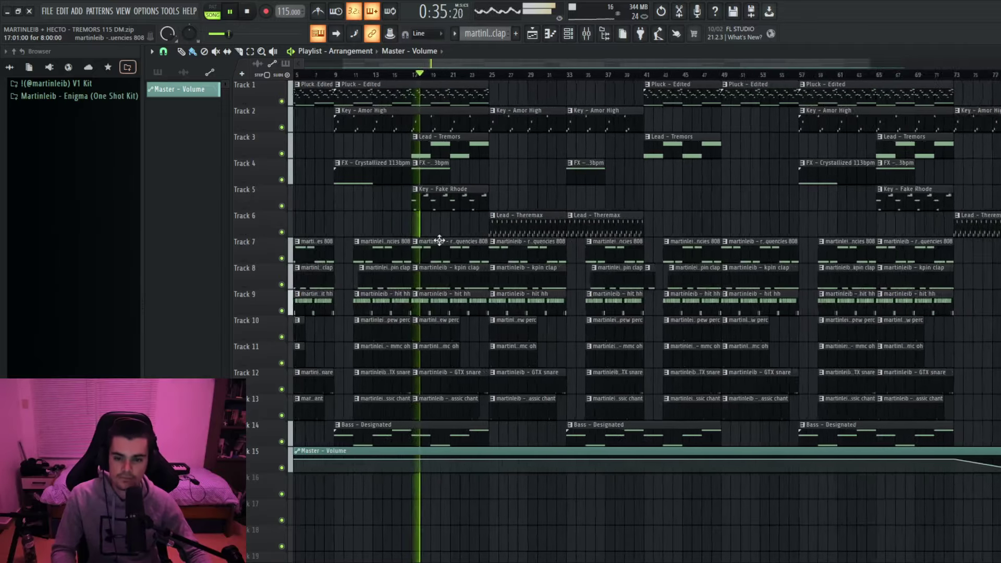
pyautogui.scroll(-3, 484, 234)
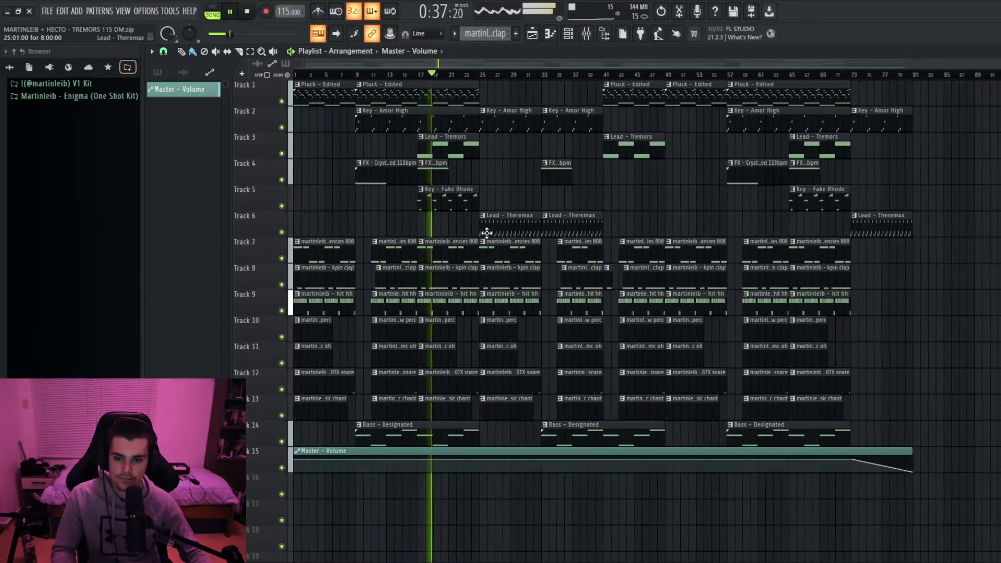
pyautogui.scroll(2, 475, 237)
pyautogui.scroll(-3, 470, 229)
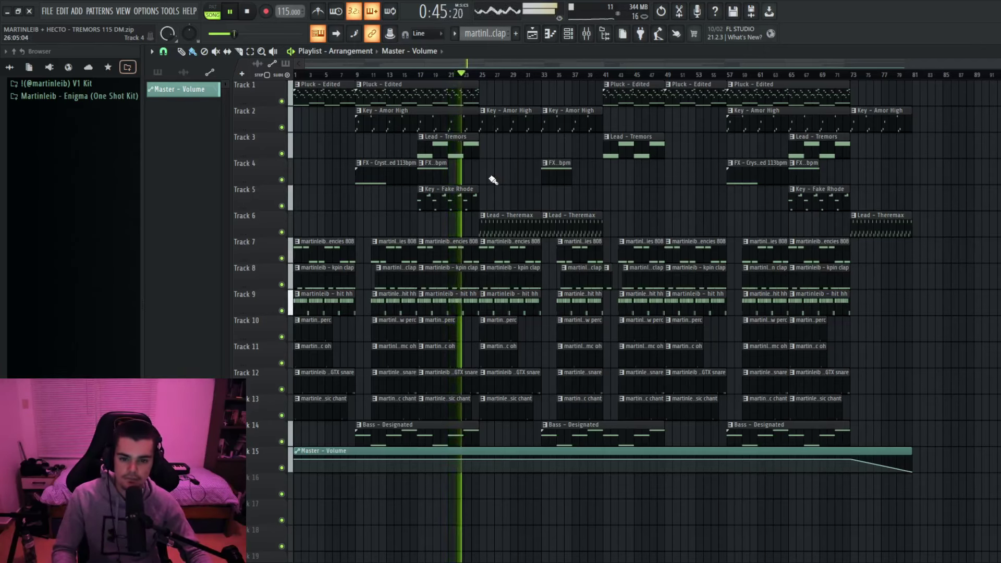
pyautogui.scroll(6, 495, 187)
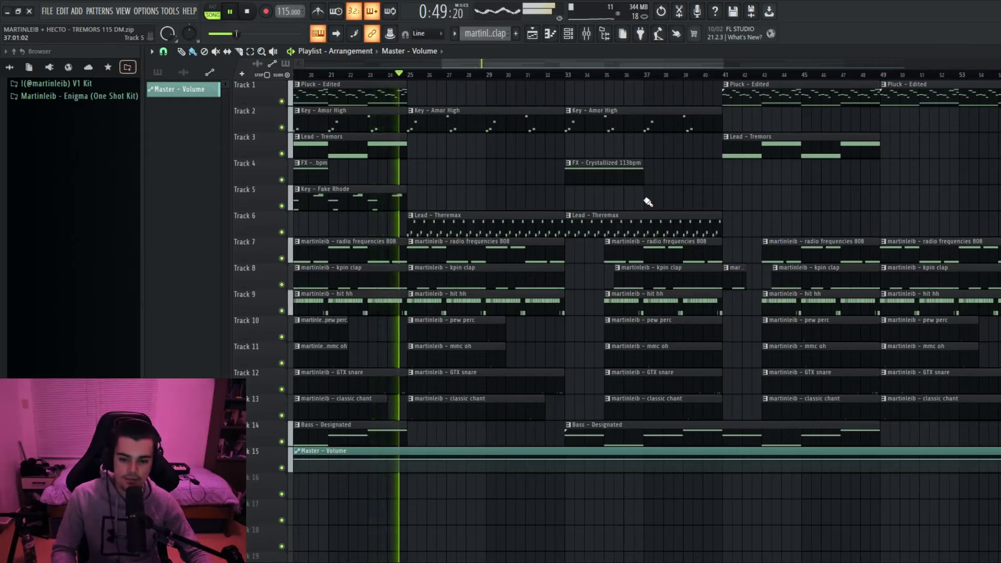
pyautogui.scroll(-1, 648, 201)
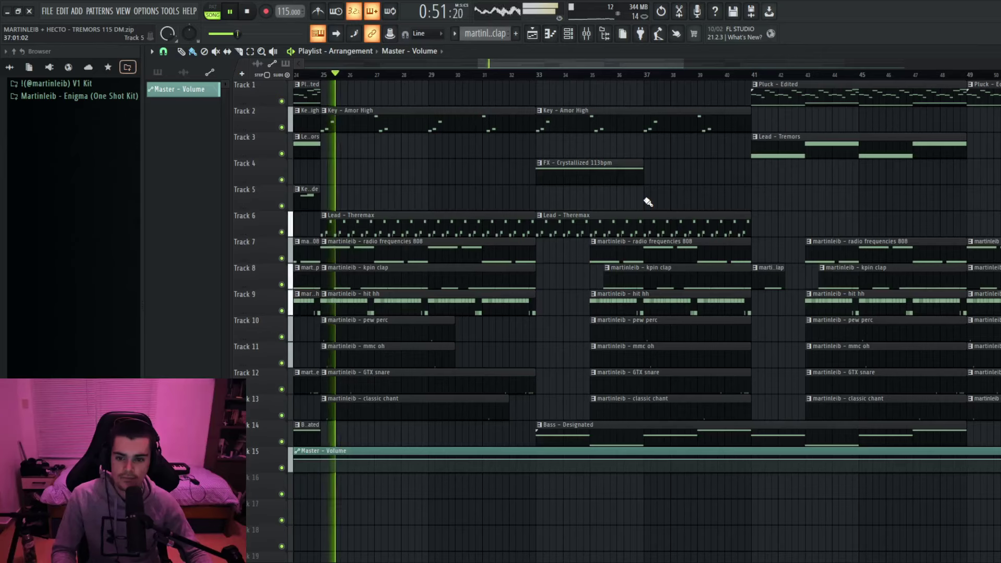
pyautogui.scroll(-5, 649, 202)
pyautogui.scroll(2, 662, 204)
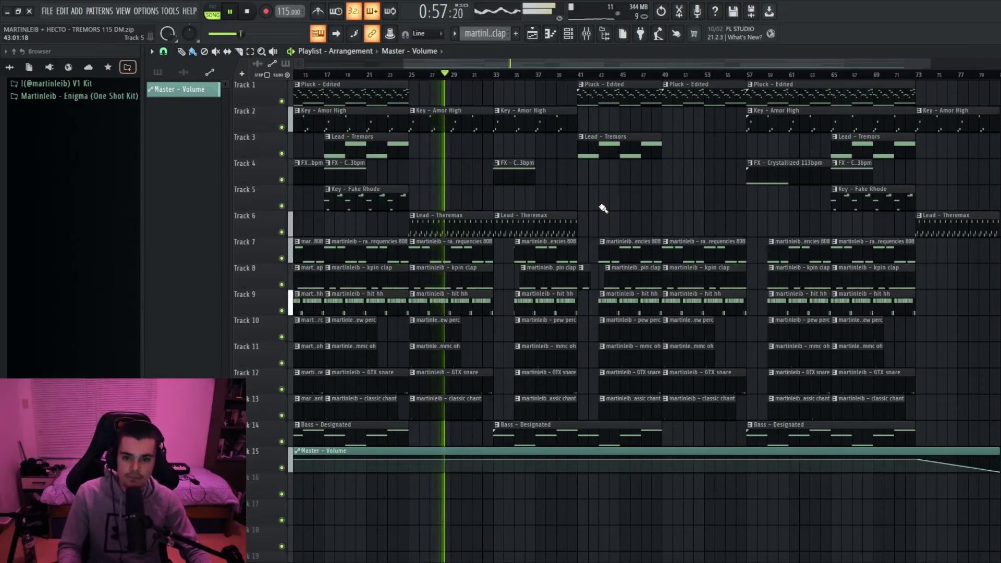
pyautogui.scroll(-2, 604, 211)
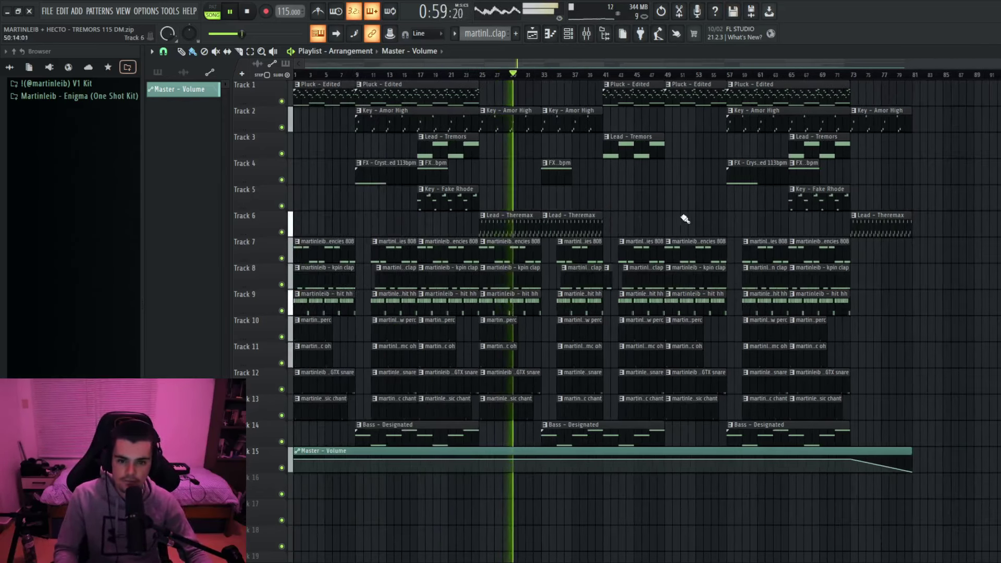
pyautogui.scroll(4, 585, 235)
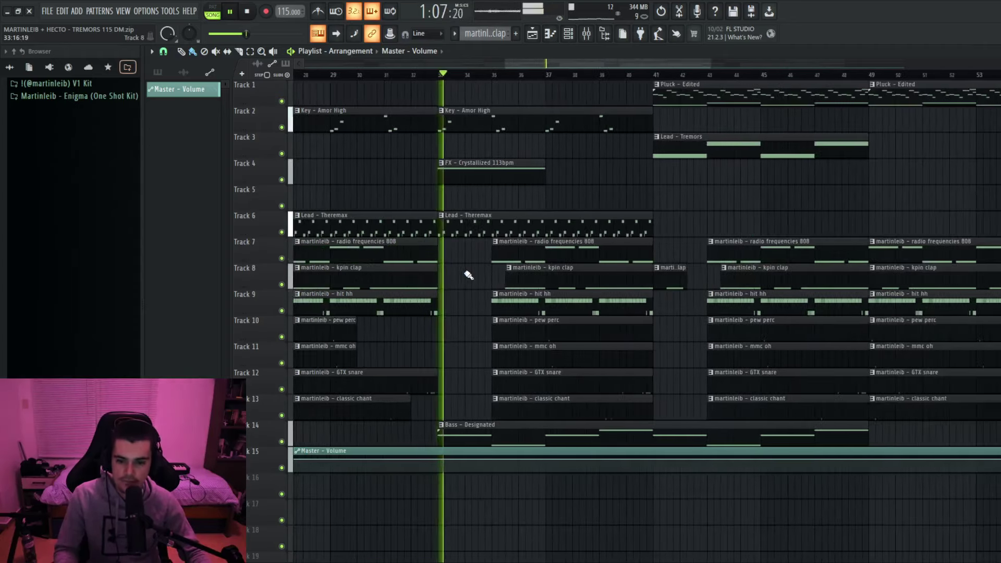
pyautogui.scroll(-4, 469, 275)
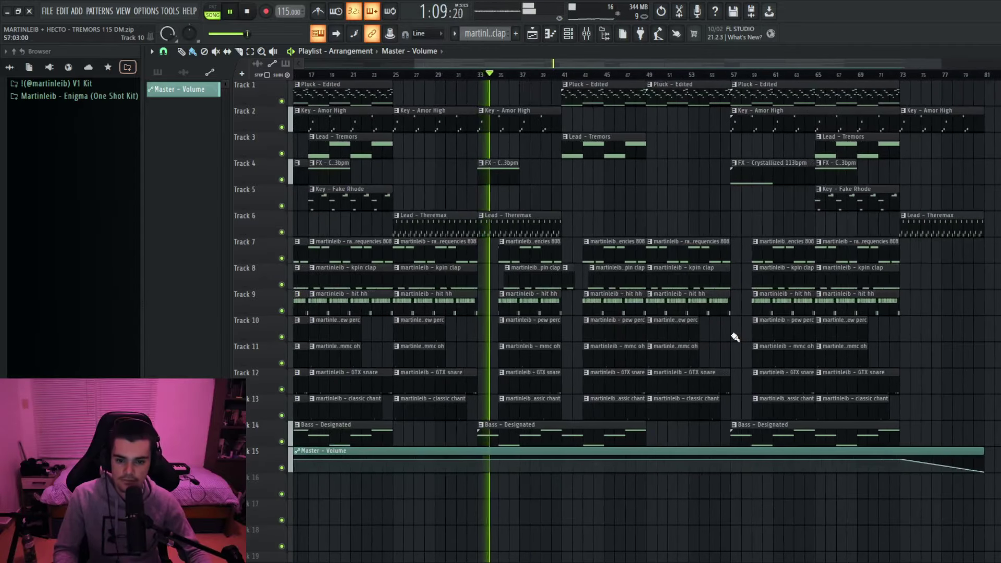
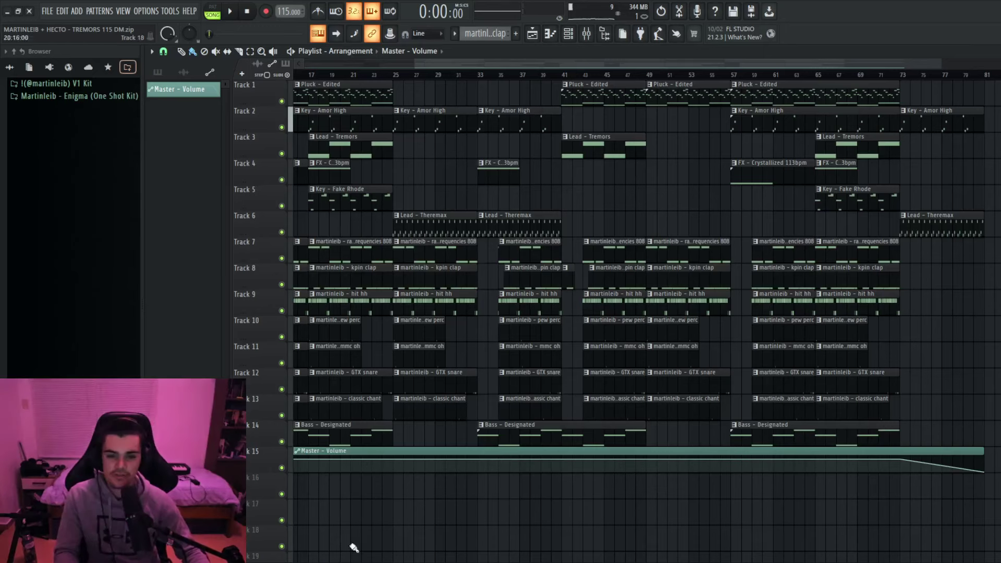
pyautogui.scroll(-3, 441, 340)
pyautogui.scroll(2, 402, 296)
pyautogui.scroll(-2, 353, 149)
pyautogui.scroll(3, 354, 148)
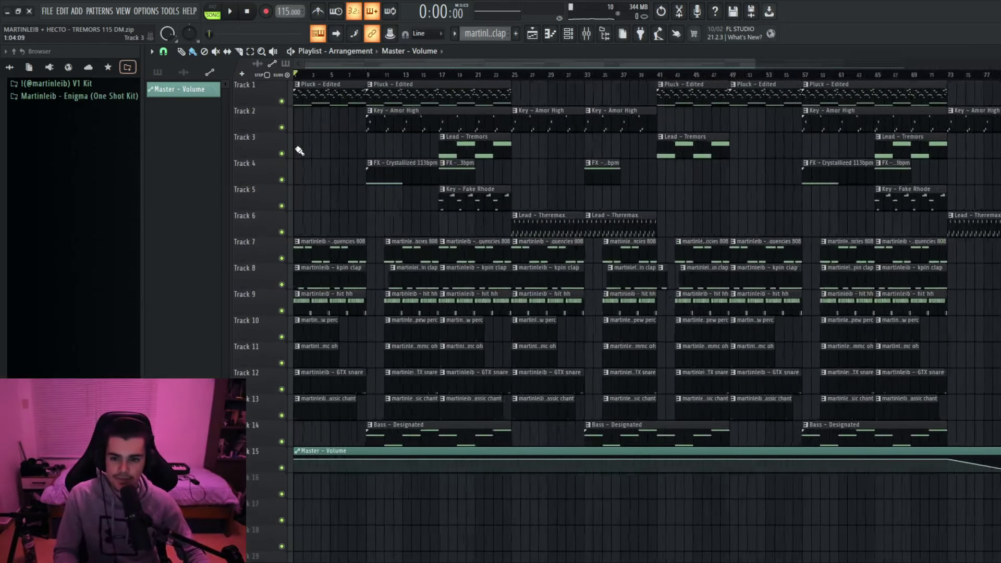
# Step: List the project's patterns and place Pluck - Edited through Lead - Theremax at bar 89, stacked on Tracks 1 to 8
pyautogui.click(157, 72)
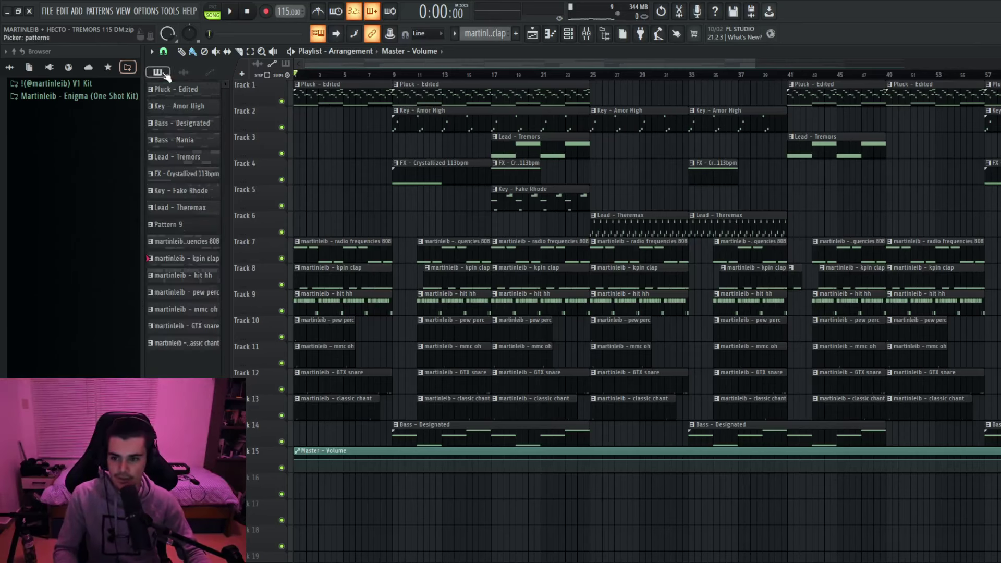
pyautogui.scroll(-3, 414, 127)
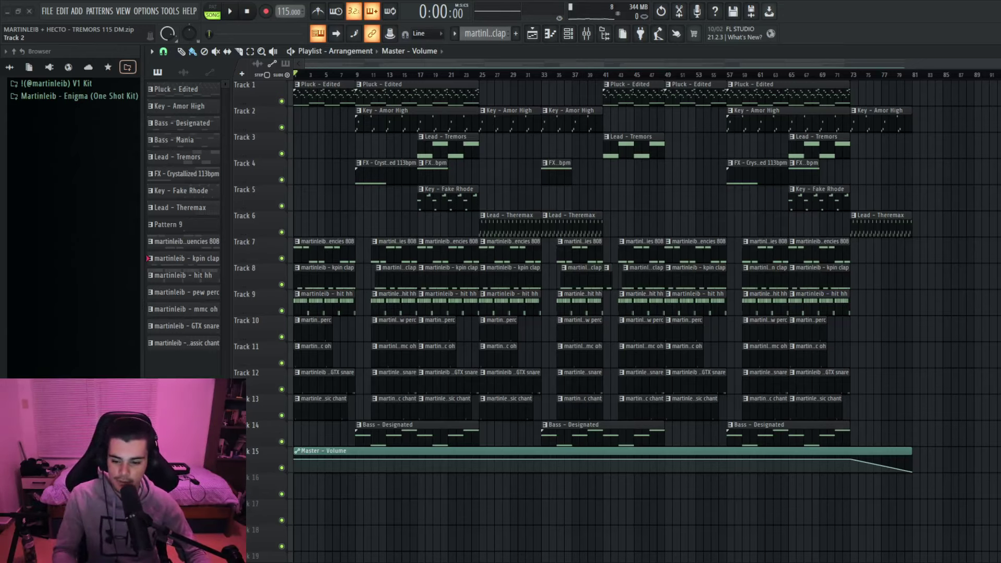
pyautogui.scroll(3, 303, 91)
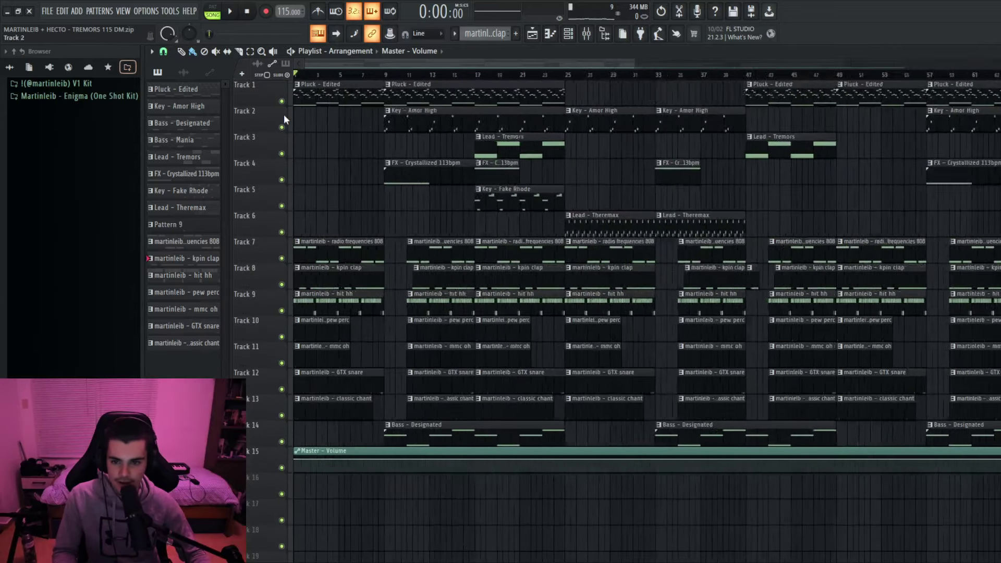
pyautogui.scroll(-3, 303, 91)
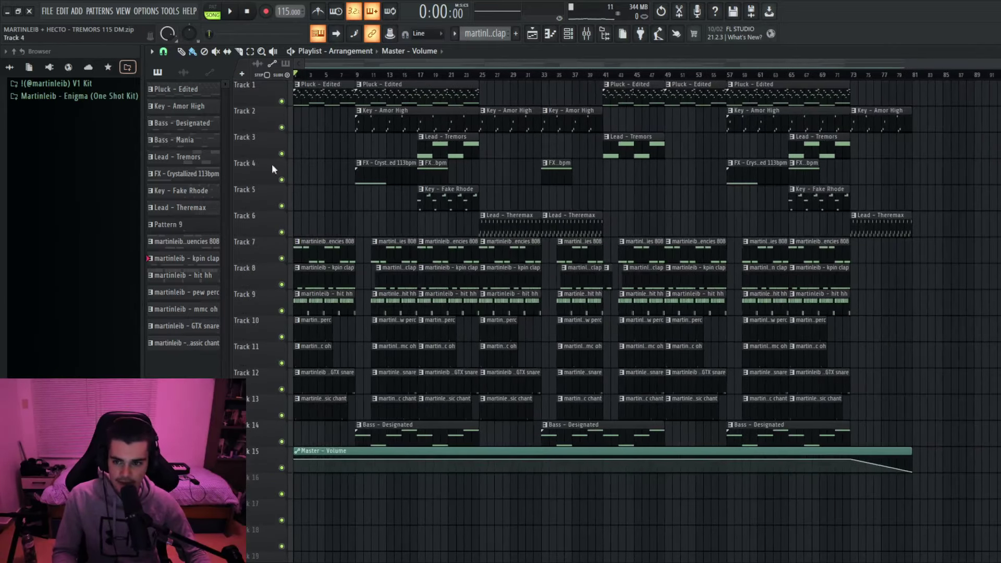
pyautogui.click(203, 93)
pyautogui.keyDown('shift'); pyautogui.click(191, 211); pyautogui.keyUp('shift')
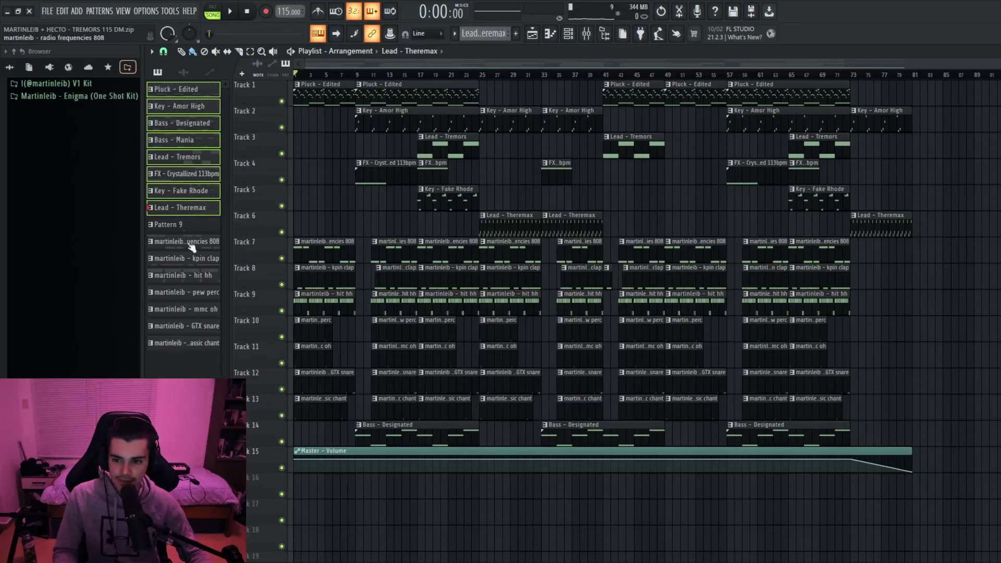
pyautogui.moveTo(181, 214); pyautogui.dragTo(981, 99)
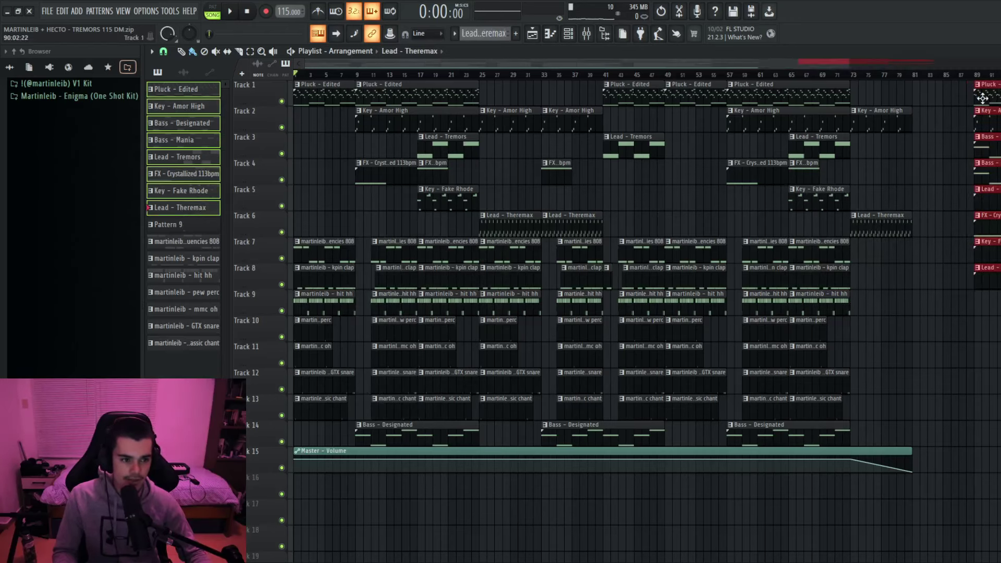
# Step: Play the stacked melody patterns briefly from bar 89, then stop playback
pyautogui.scroll(-1, 981, 102)
pyautogui.scroll(-2, 907, 120)
pyautogui.scroll(4, 981, 148)
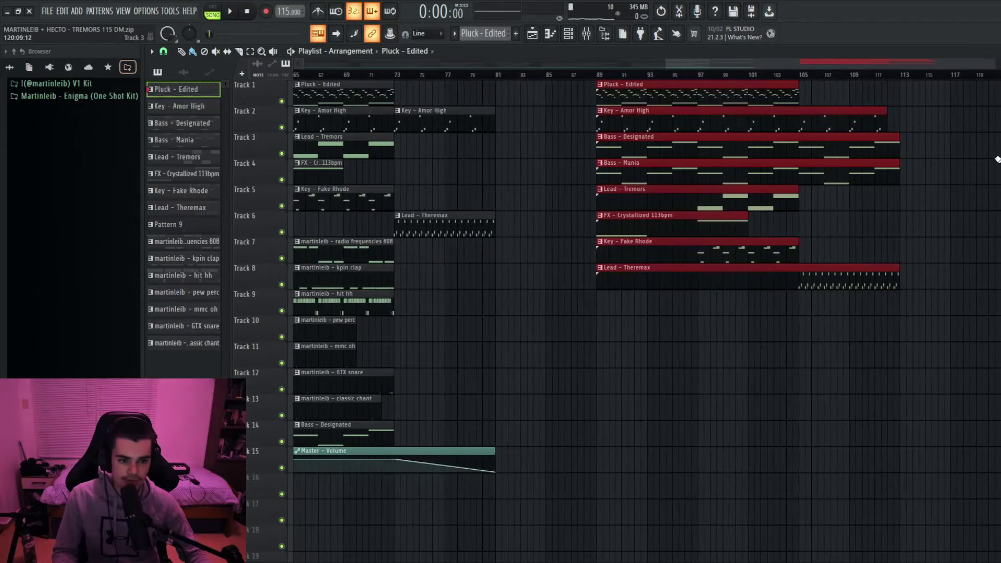
pyautogui.scroll(2, 852, 166)
pyautogui.click(500, 75)
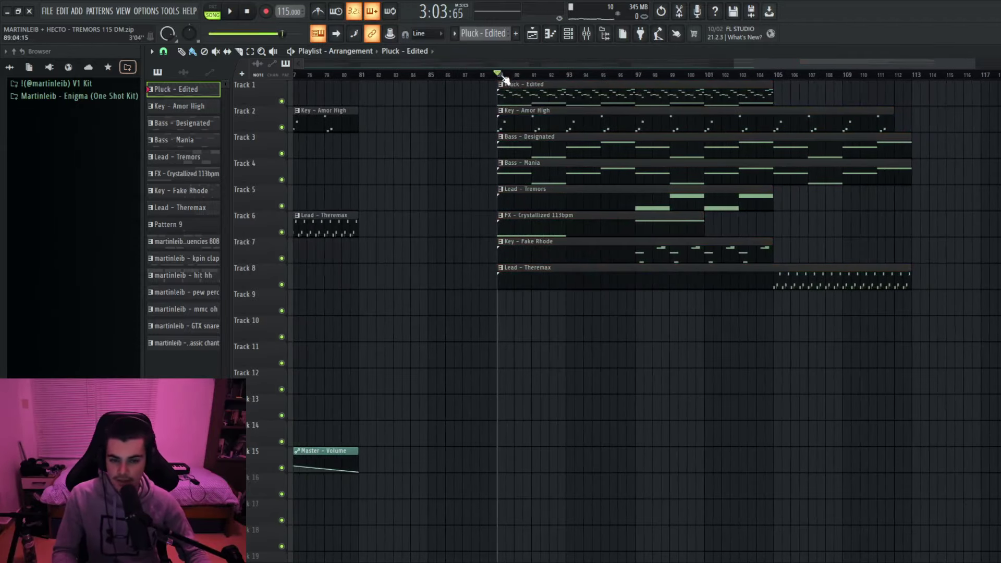
pyautogui.press('space')
pyautogui.press('space')
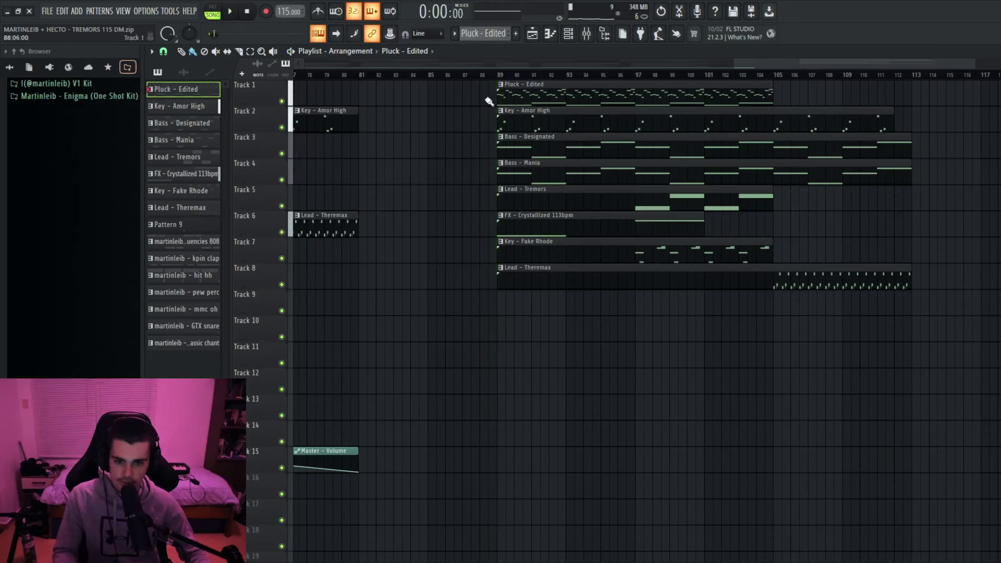
pyautogui.scroll(-1, 362, 474)
pyautogui.scroll(-2, 364, 476)
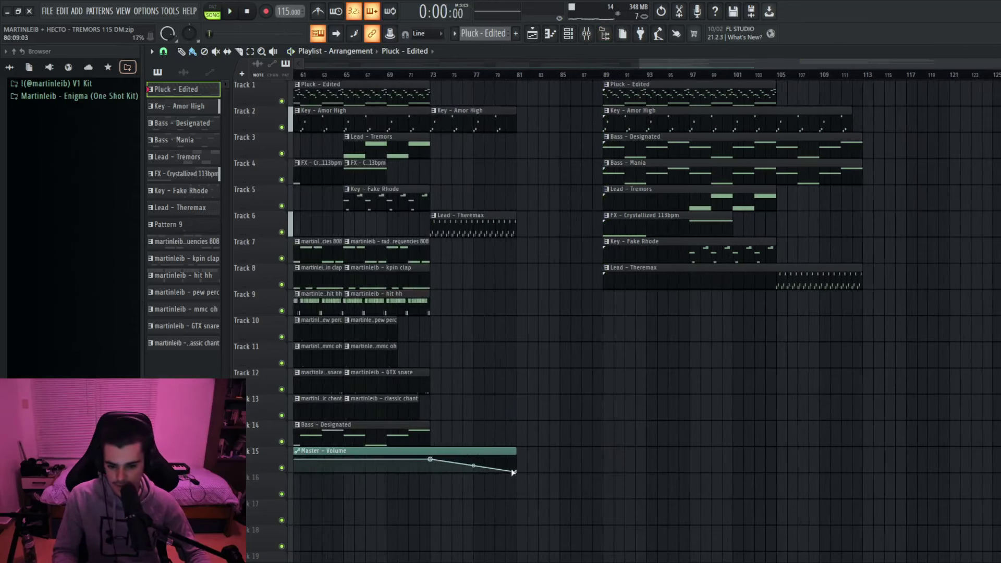
# Step: Play the stacked melody patterns from bar 89 and look over their layout beside the song
pyautogui.press('space')
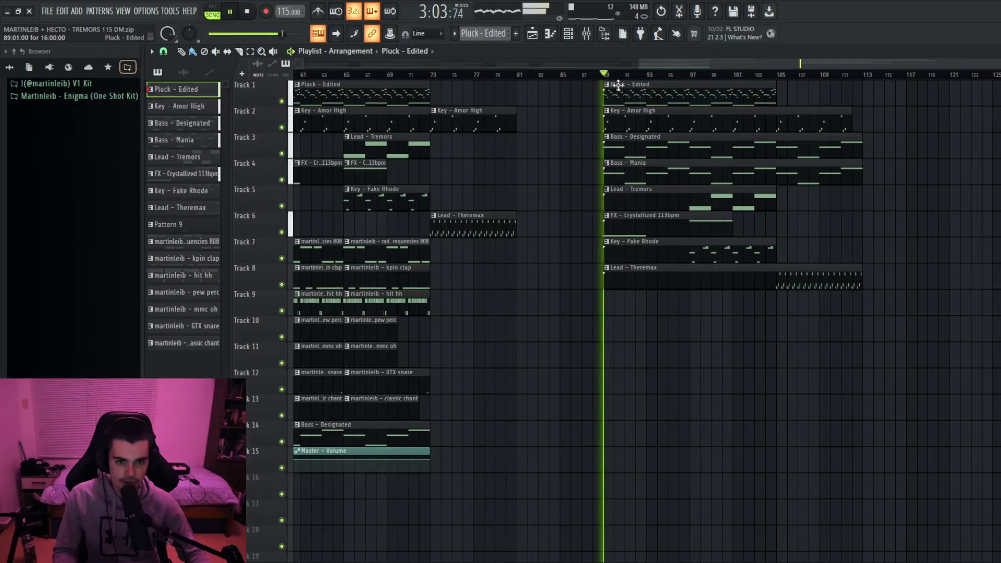
pyautogui.scroll(1, 999, 185)
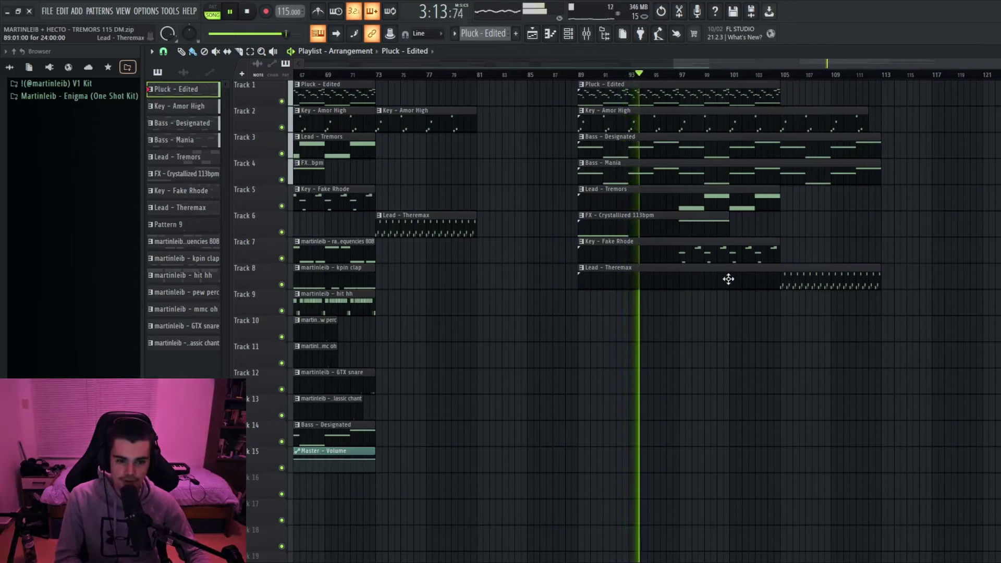
pyautogui.scroll(-2, 959, 252)
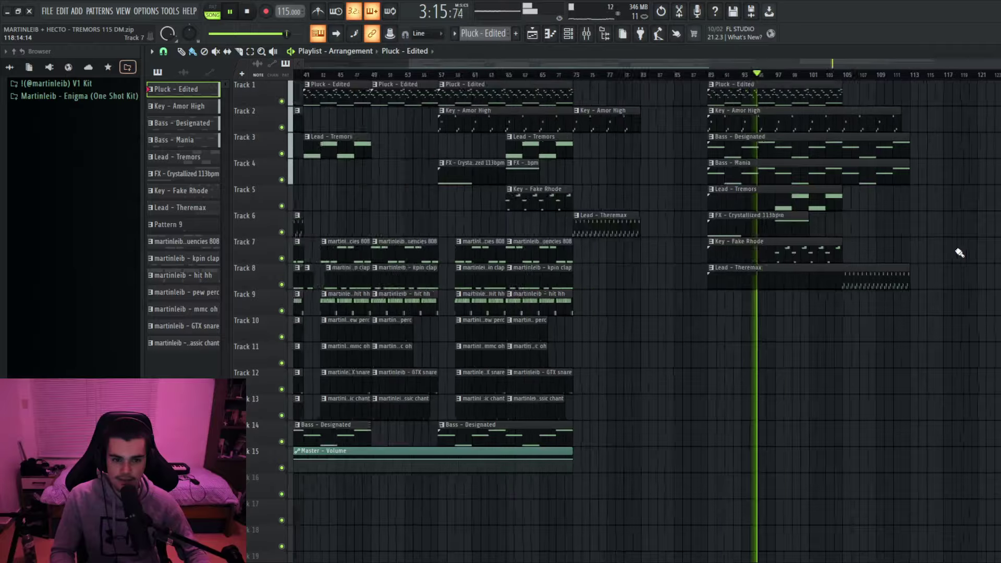
pyautogui.scroll(3, 959, 252)
# Step: View the Pluck - Edited notes in the piano roll during playback and return to the playlist
pyautogui.doubleClick(651, 101)
pyautogui.keyDown('ctrl'); pyautogui.scroll(-3, 654, 107); pyautogui.keyUp('ctrl')
pyautogui.scroll(-5, 639, 126)
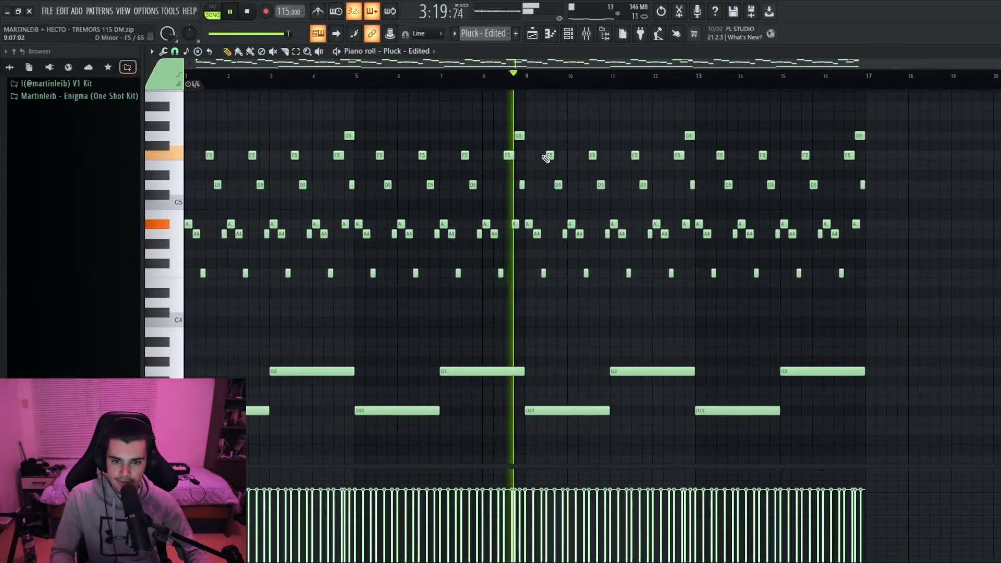
pyautogui.click(537, 40)
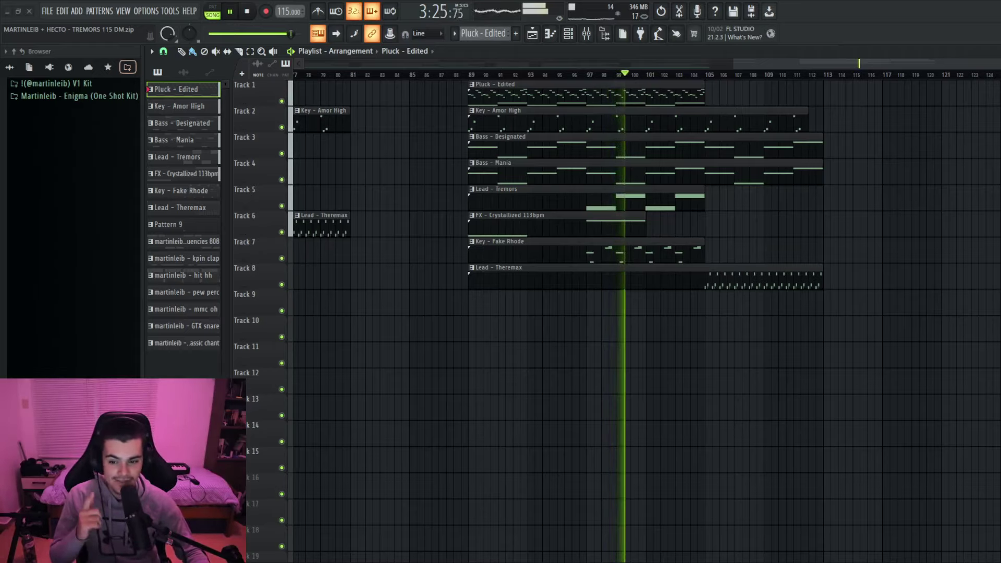
# Step: Compare the stacked melody patterns with the song arrangement during playback, stop it and go back to the song's start
pyautogui.scroll(-5, 1000, 328)
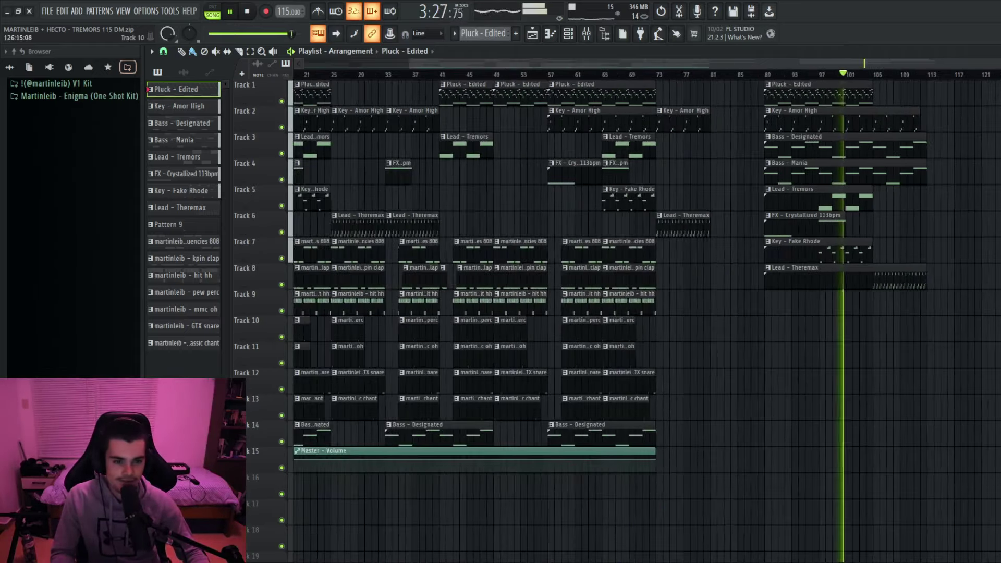
pyautogui.scroll(6, 1000, 329)
pyautogui.scroll(-3, 887, 292)
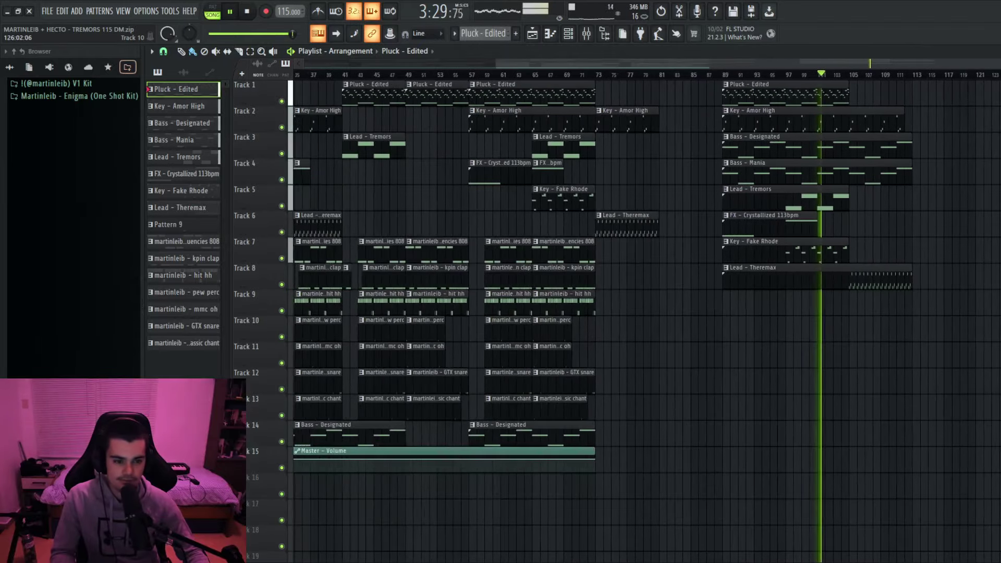
pyautogui.press('space')
pyautogui.scroll(6, 253, 101)
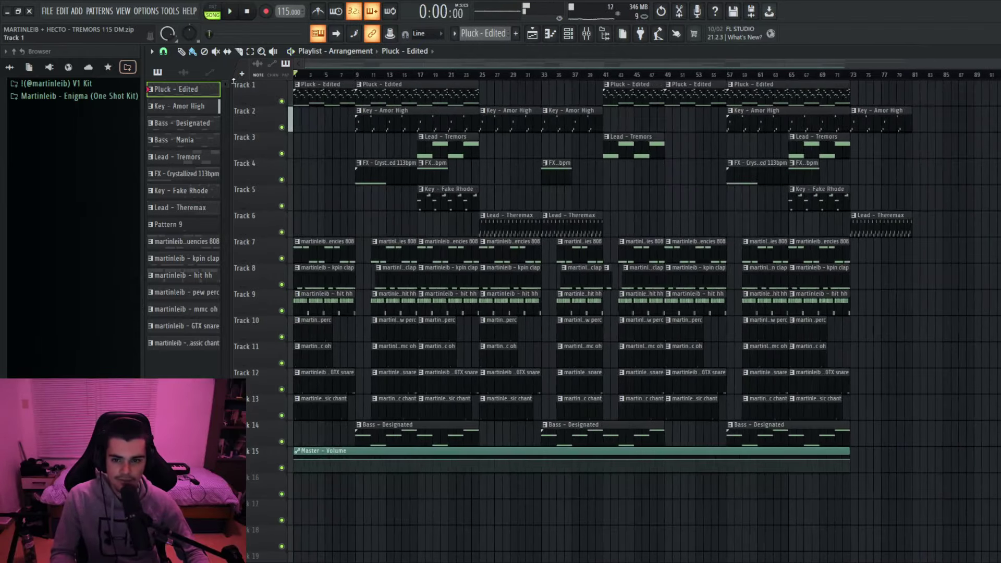
# Step: Open the Pluck - Edited clip in the piano roll and play it alone in pattern mode
pyautogui.scroll(-4, 255, 103)
pyautogui.doubleClick(365, 95)
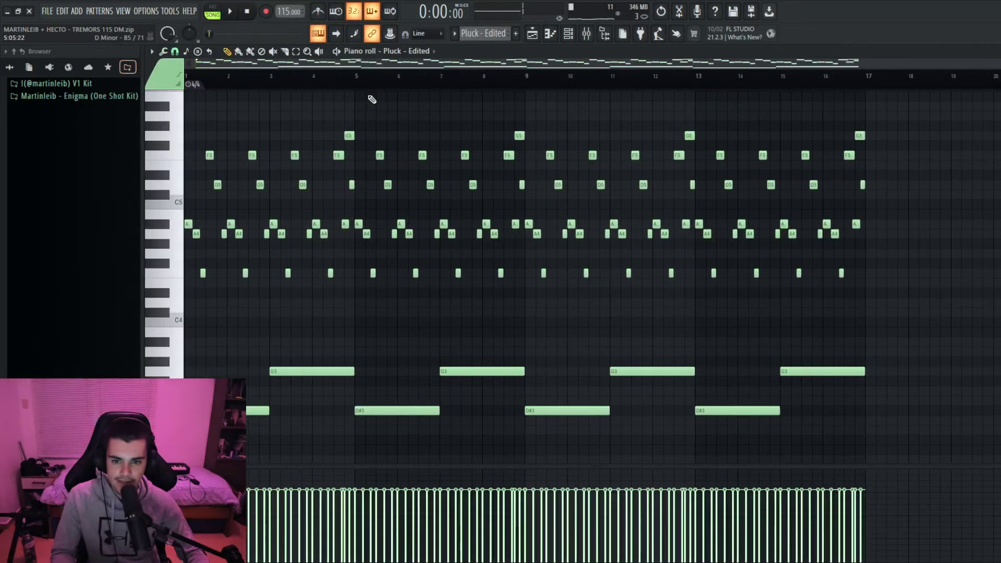
pyautogui.press('l')
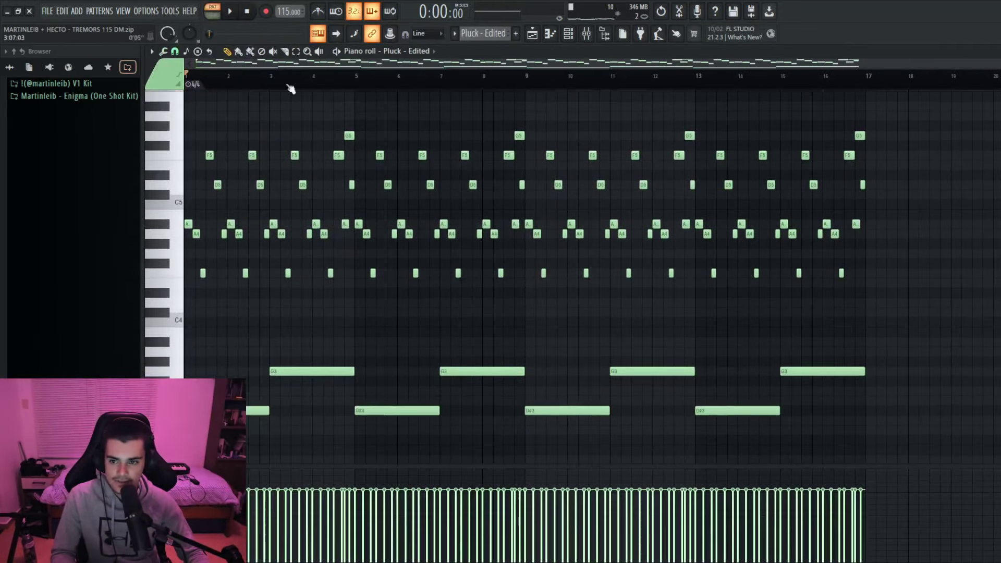
pyautogui.press('space')
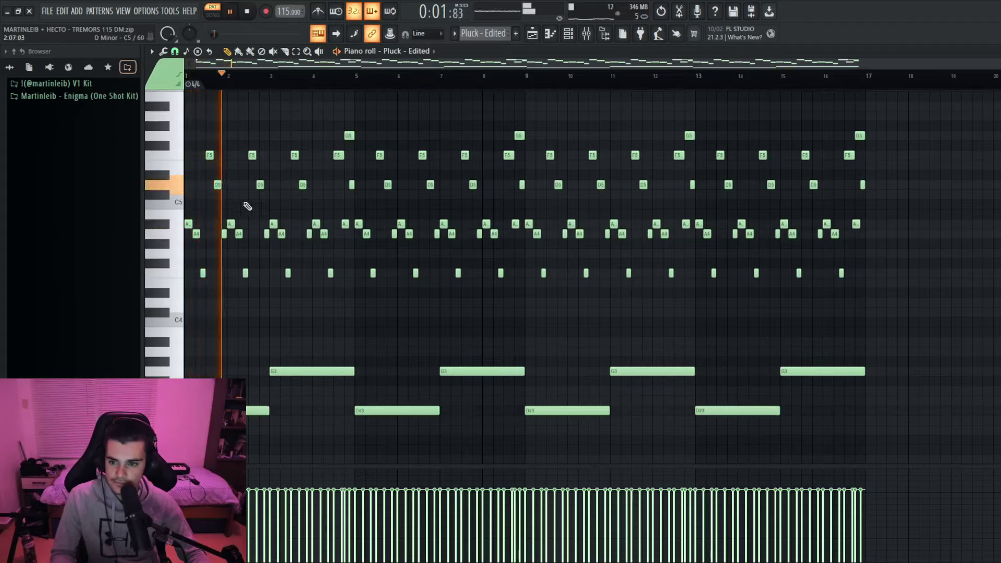
pyautogui.scroll(3, 247, 207)
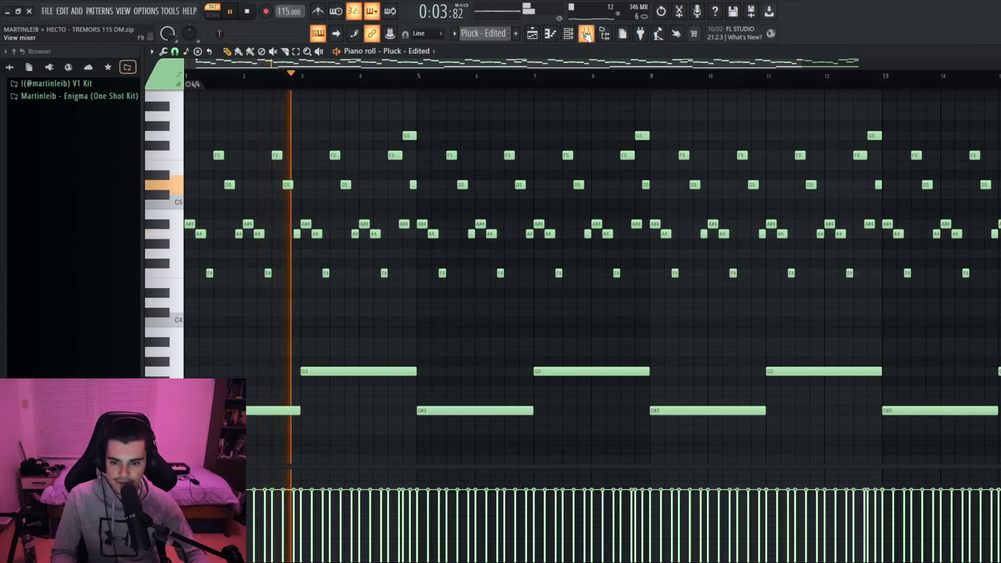
# Step: Check the Pluck - Edited track in the mixer, hide the mixer and stop the pattern's playback
pyautogui.click(586, 34)
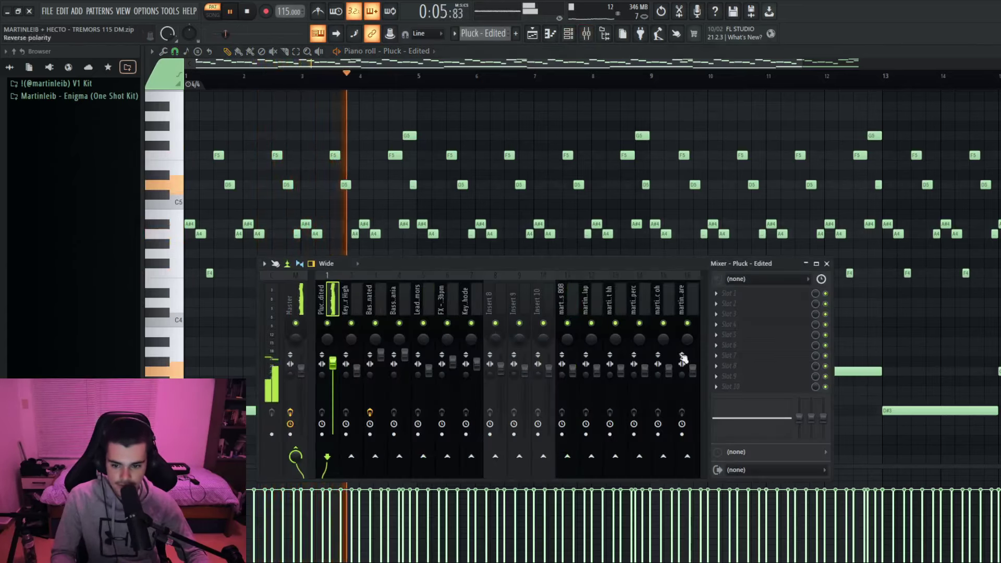
pyautogui.click(806, 263)
pyautogui.scroll(-3, 734, 273)
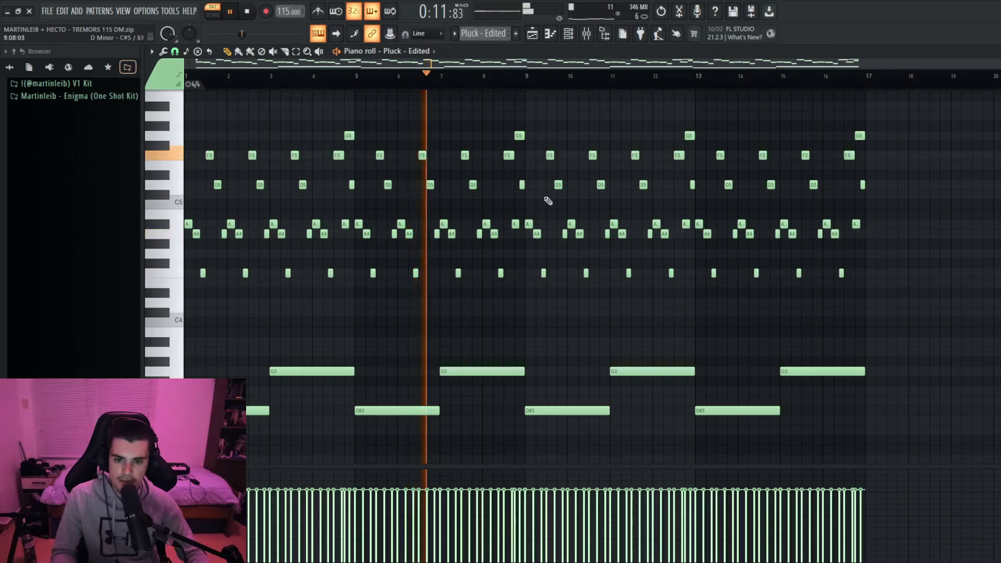
pyautogui.press('space')
# Step: Examine the Pluck - Edited channel's sample settings and volume envelope, and close its window
pyautogui.click(568, 33)
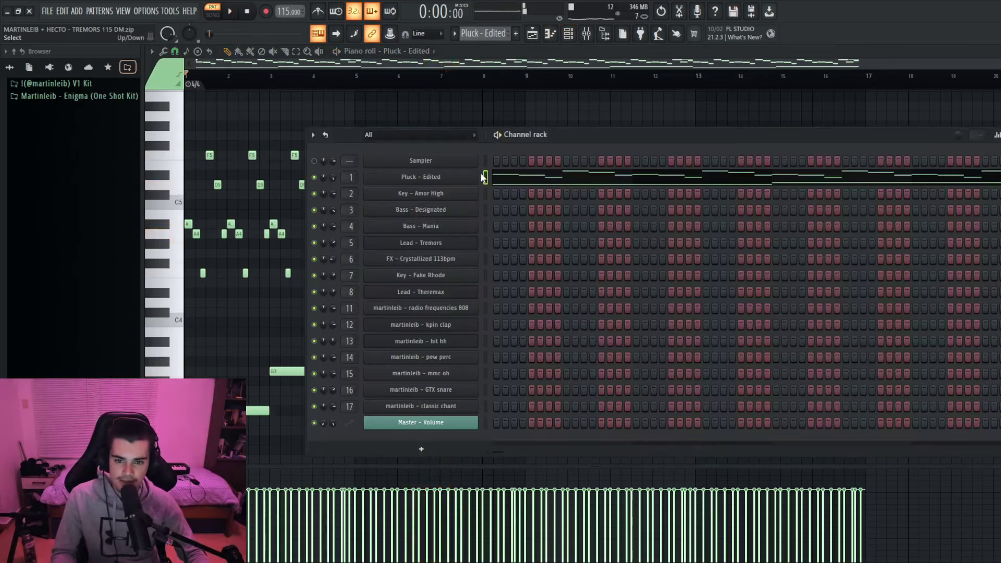
pyautogui.click(479, 177)
pyautogui.click(222, 179)
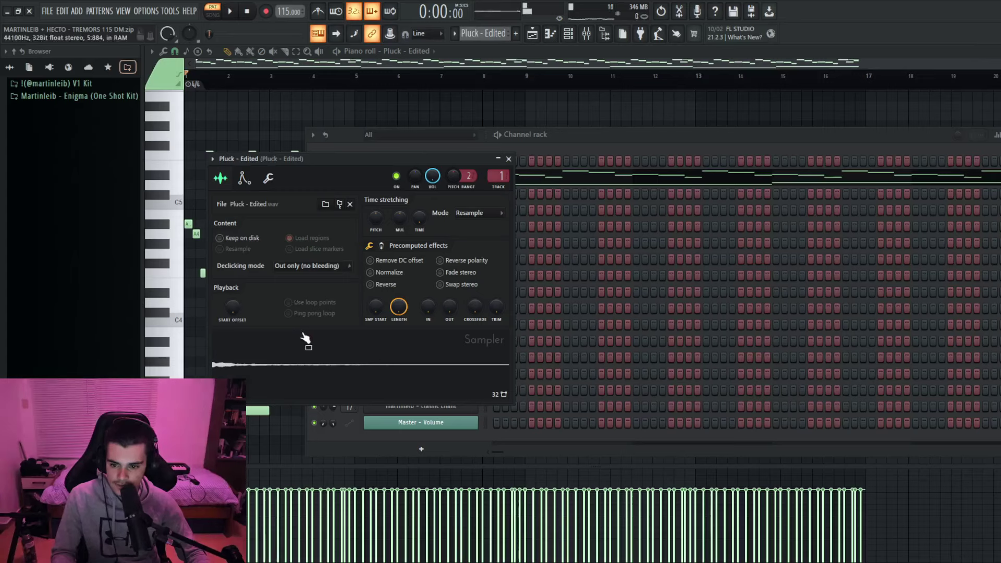
pyautogui.click(245, 178)
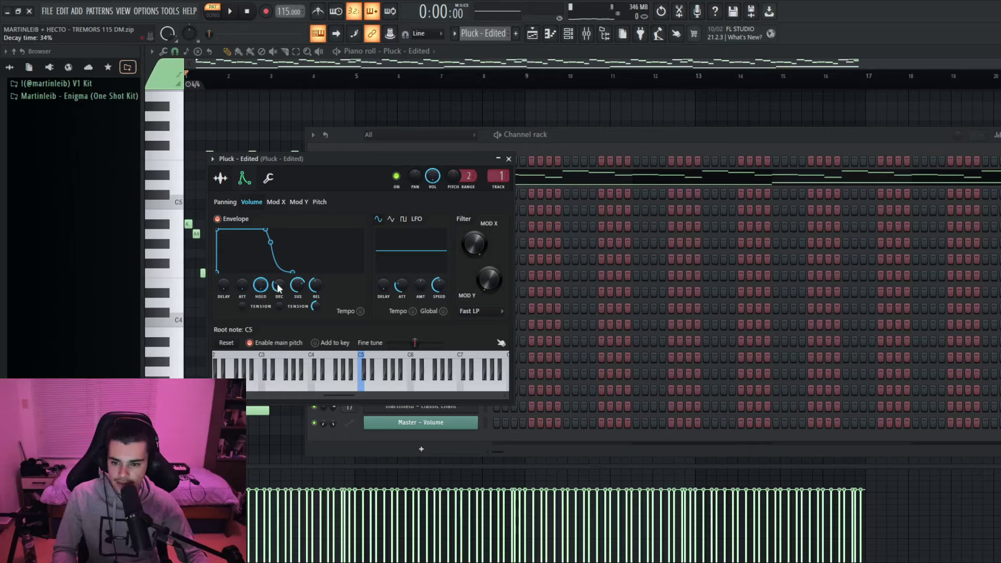
pyautogui.click(509, 158)
# Step: Hide the channel rack and examine the Pluck - Edited melody and bass notes in the piano roll
pyautogui.scroll(5, 219, 292)
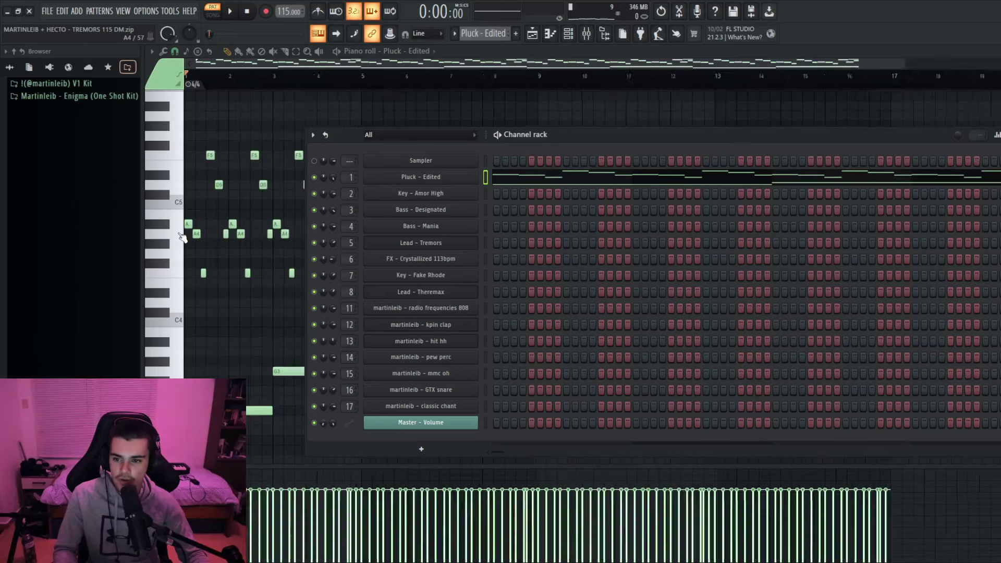
pyautogui.press('F6')
pyautogui.scroll(2, 253, 274)
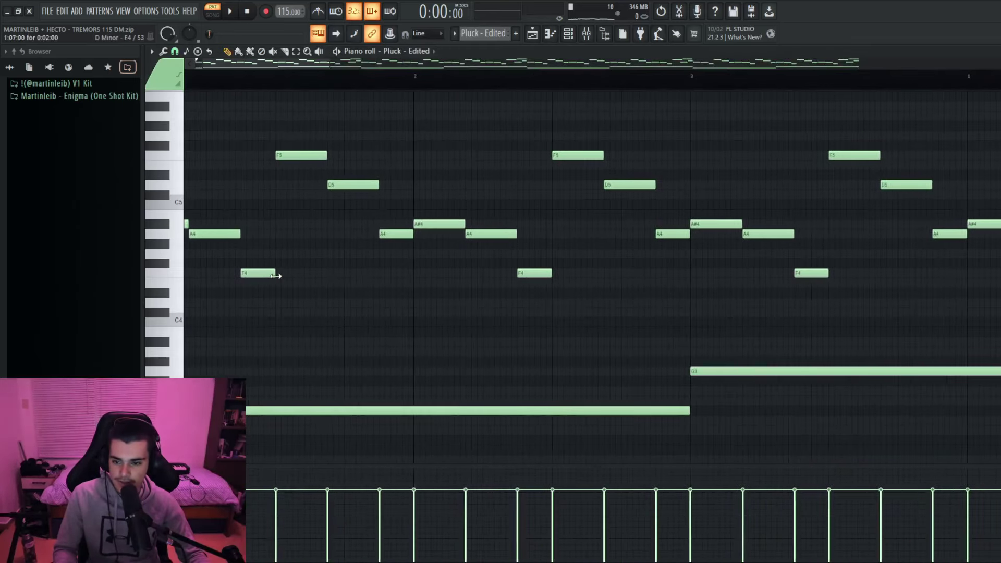
pyautogui.scroll(-7, 271, 279)
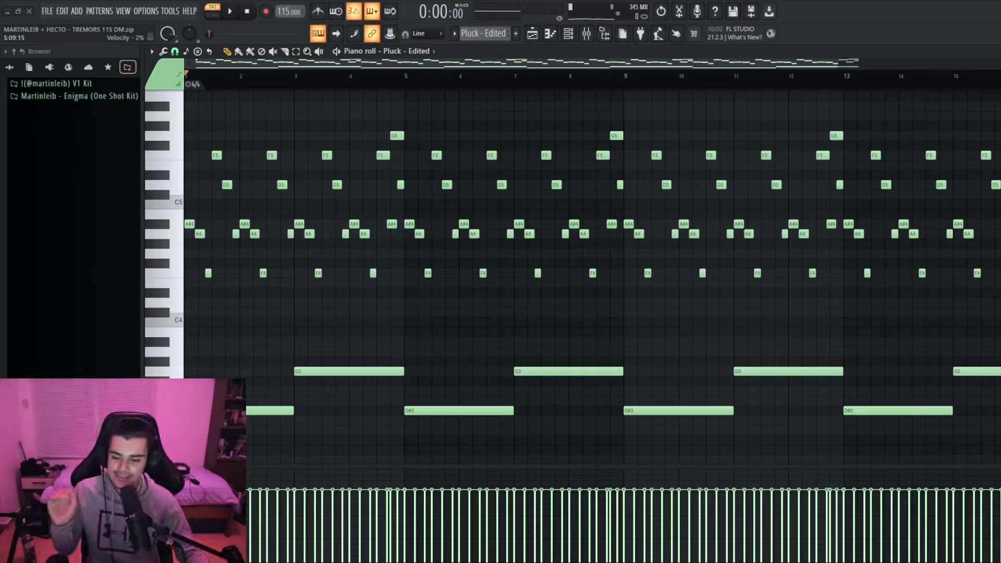
pyautogui.keyDown('ctrl'); pyautogui.scroll(-2, 480, 371); pyautogui.keyUp('ctrl')
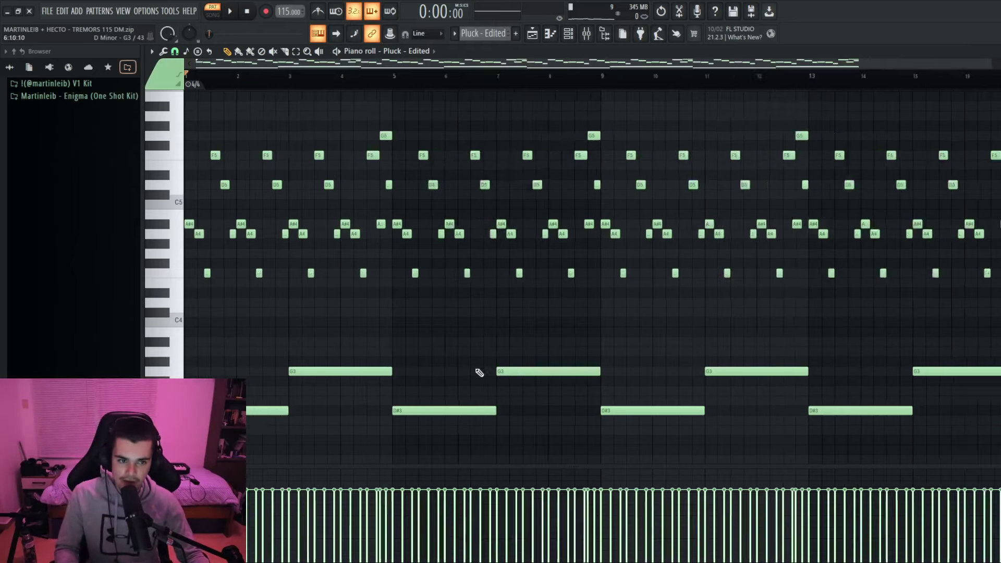
pyautogui.scroll(-2, 488, 188)
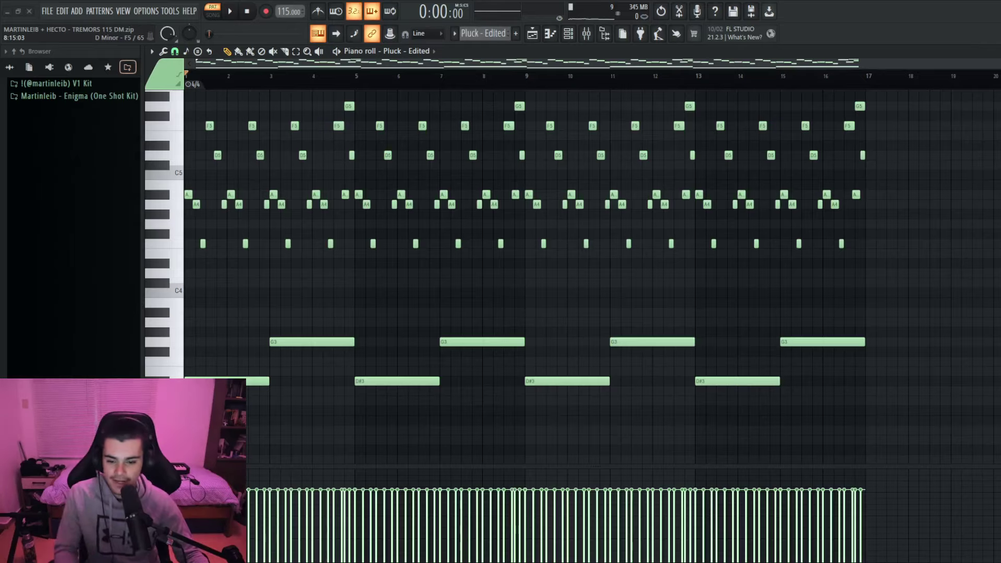
pyautogui.scroll(2, 537, 219)
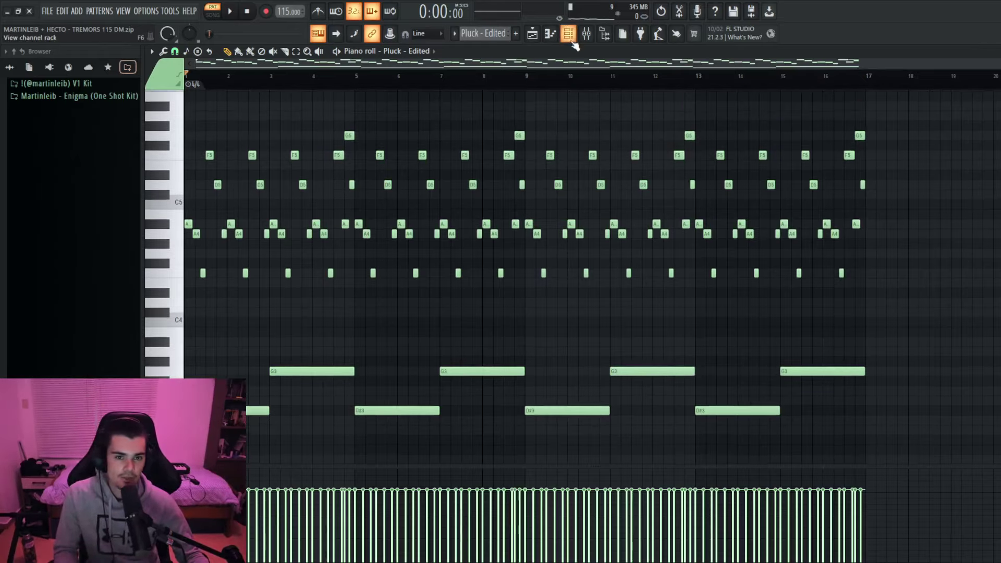
# Step: Show the channel rack, move it lower, and check the Pluck - Edited channel's sample settings
pyautogui.click(568, 33)
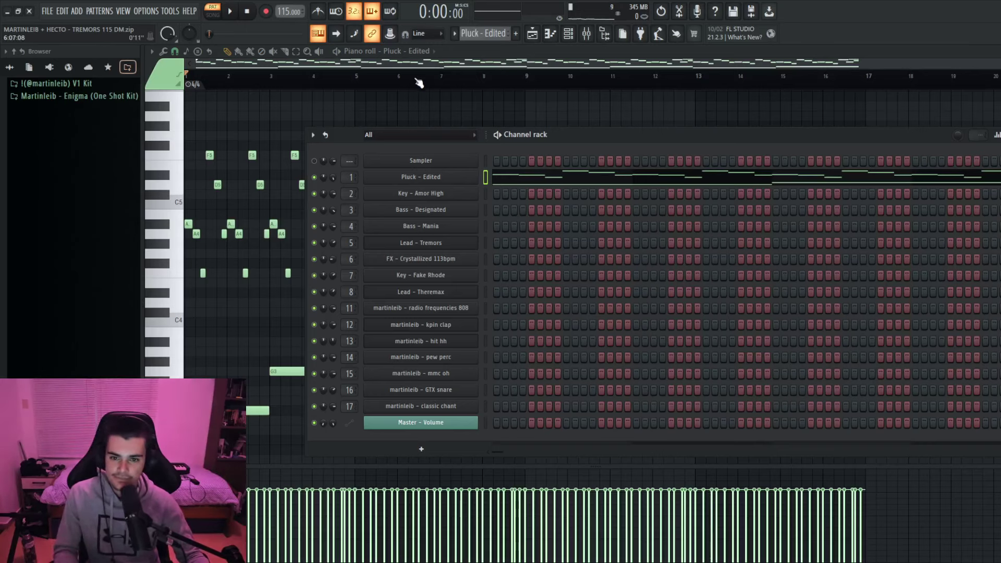
pyautogui.moveTo(511, 148); pyautogui.dragTo(473, 196)
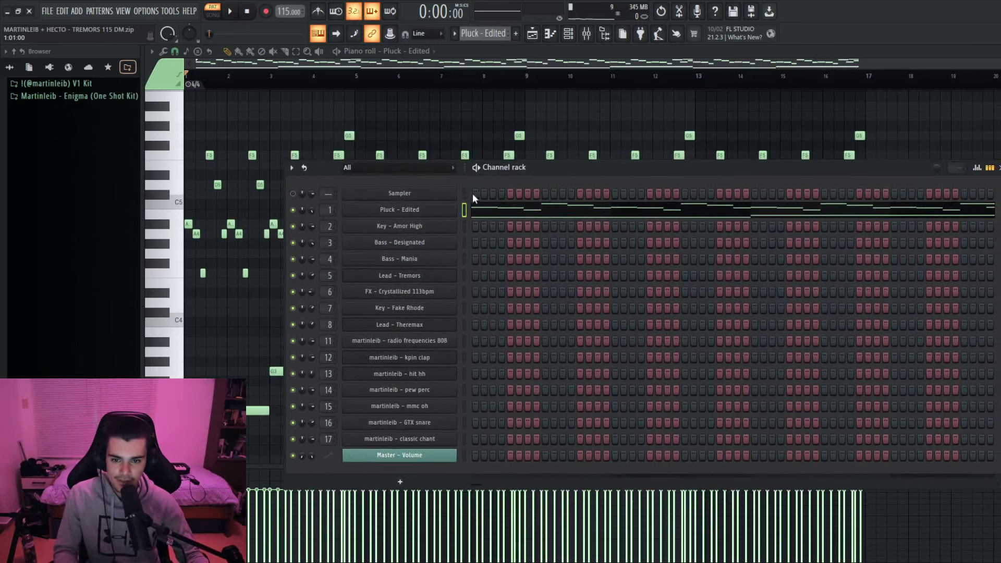
pyautogui.click(450, 210)
pyautogui.click(220, 179)
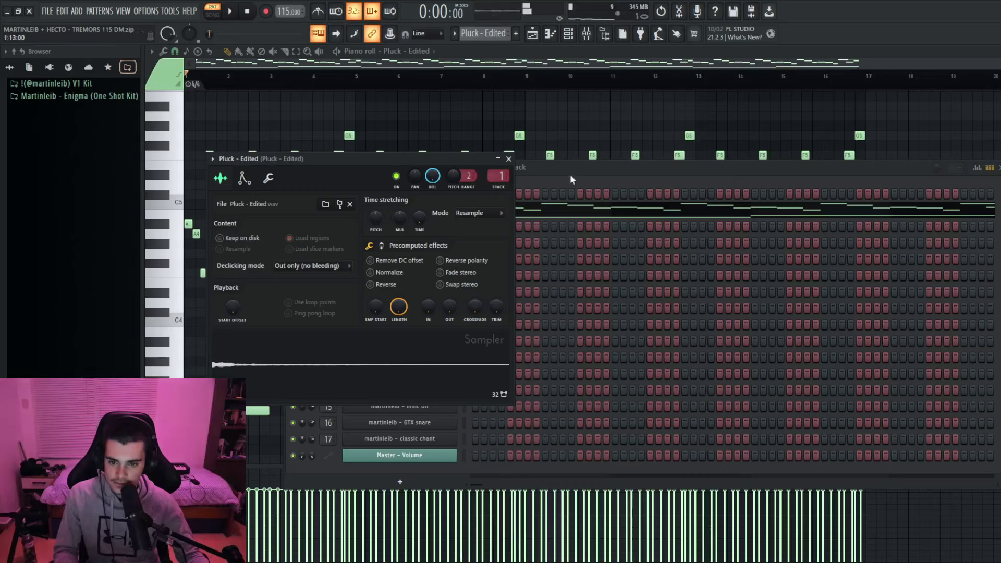
pyautogui.click(509, 159)
# Step: Expand the Martinleib - Enigma (One Shot Kit) folder in the browser and look through its sounds from bass to pluck
pyautogui.click(73, 97)
pyautogui.scroll(-6, 75, 137)
pyautogui.scroll(10, 77, 208)
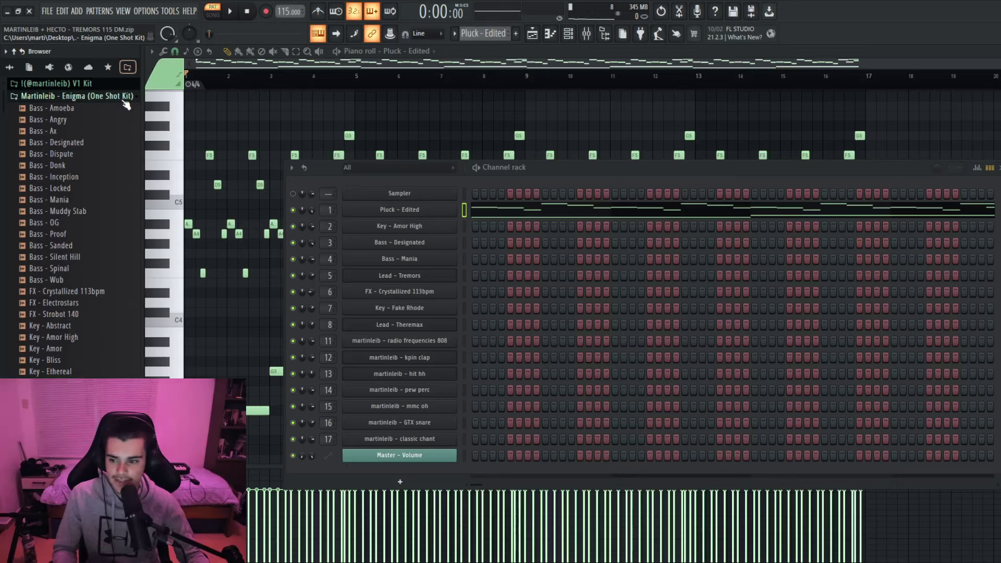
pyautogui.scroll(-10, 68, 157)
pyautogui.scroll(-10, 67, 237)
pyautogui.scroll(7, 73, 314)
pyautogui.scroll(-7, 73, 314)
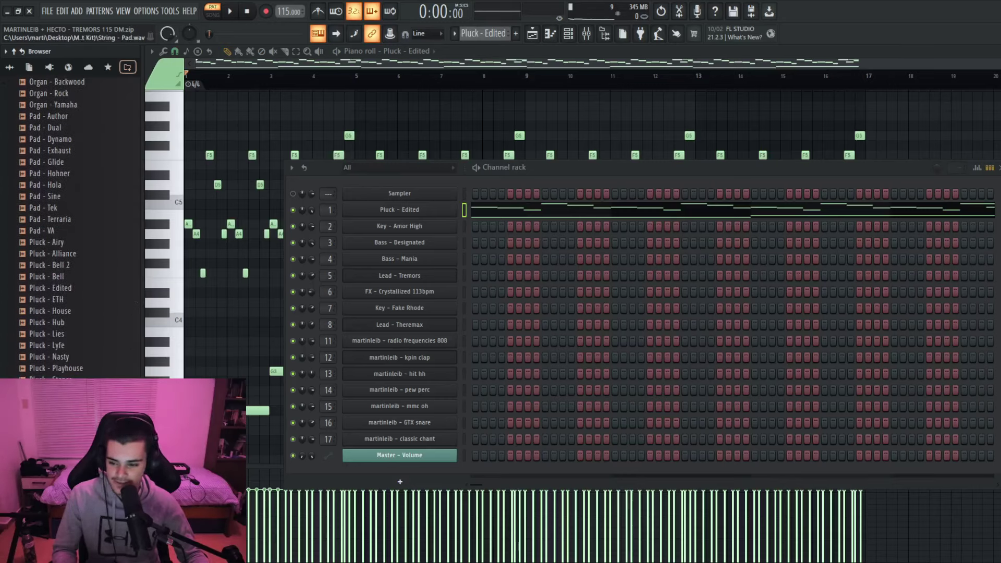
pyautogui.scroll(20, 73, 219)
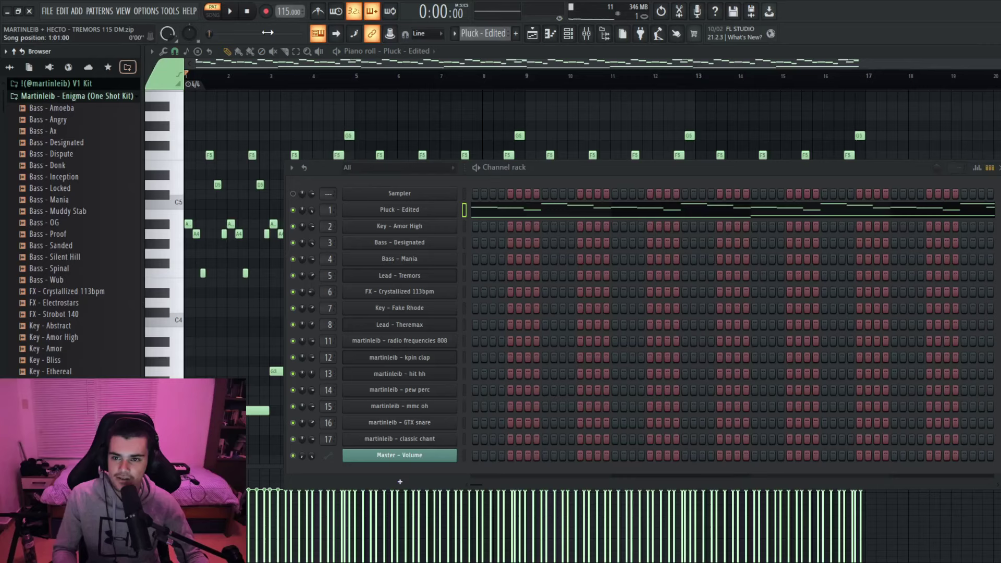
# Step: Reopen the Pluck - Edited pattern from the playlist and play its opening bars in pattern mode, stopping after the first few
pyautogui.click(532, 33)
pyautogui.scroll(3, 276, 80)
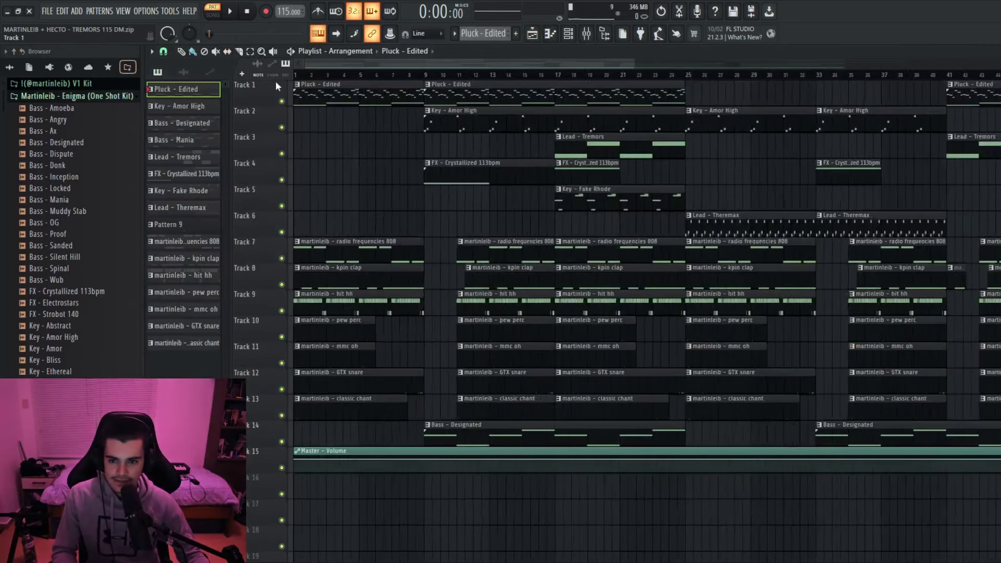
pyautogui.doubleClick(471, 86)
pyautogui.scroll(-2, 445, 125)
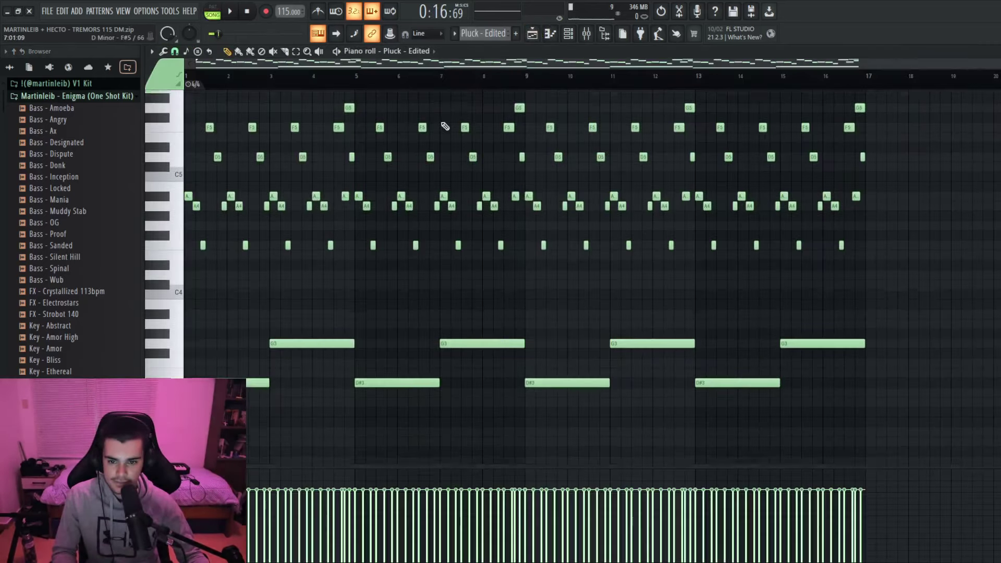
pyautogui.click(212, 10)
pyautogui.press('space')
pyautogui.scroll(3, 256, 146)
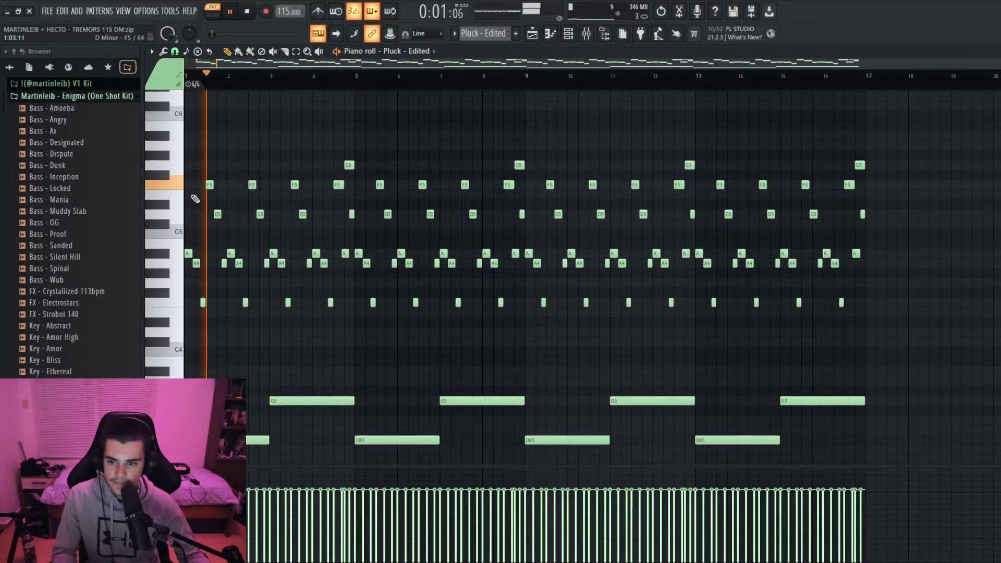
pyautogui.scroll(3, 193, 201)
pyautogui.scroll(-4, 192, 201)
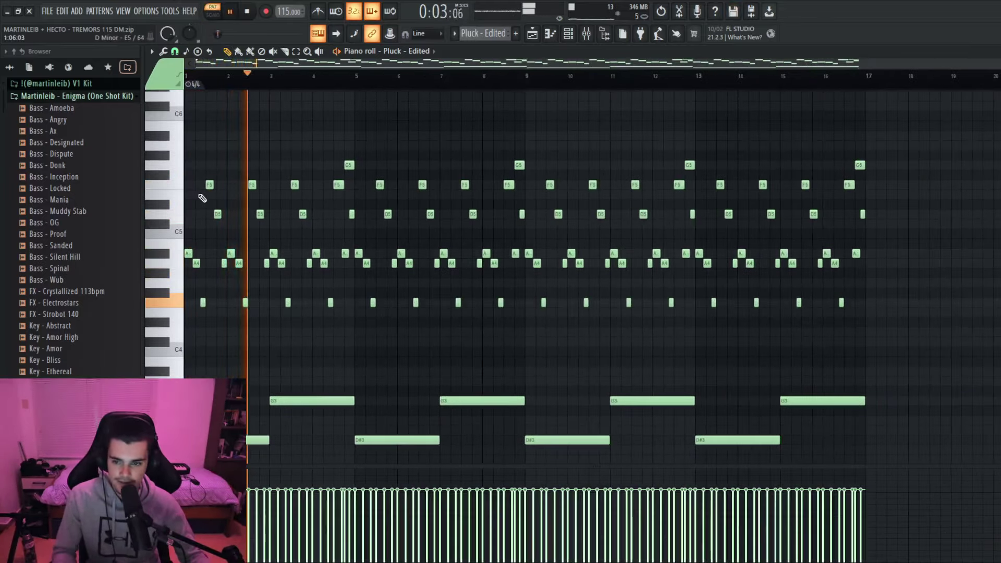
pyautogui.press('space')
pyautogui.scroll(-1, 264, 128)
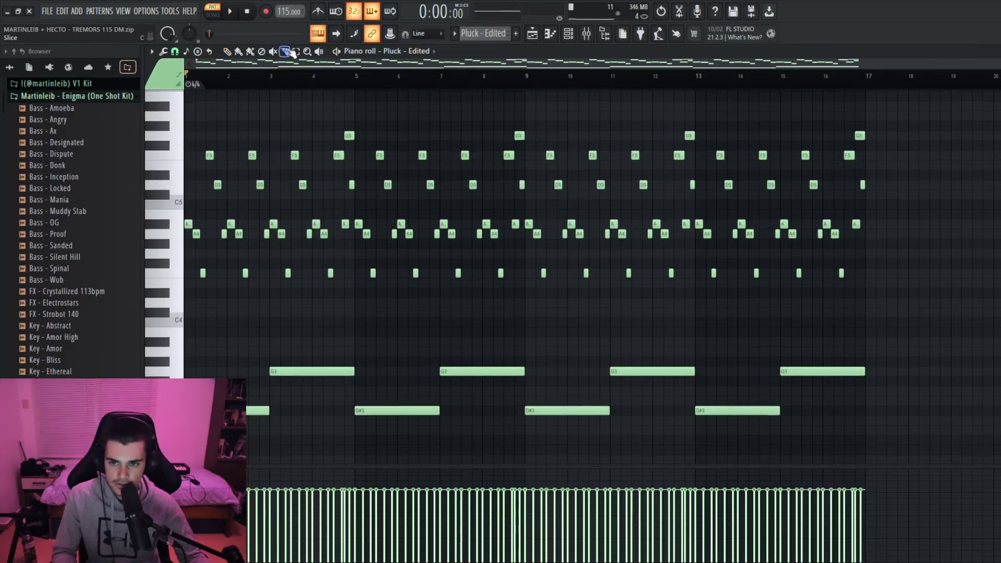
# Step: Open the Key - Amor High pattern from the playlist in the piano roll and place the playback position in bar 4
pyautogui.hotkey('ctrl', 'a')
pyautogui.click(532, 33)
pyautogui.doubleClick(487, 127)
pyautogui.scroll(1, 356, 108)
pyautogui.click(290, 75)
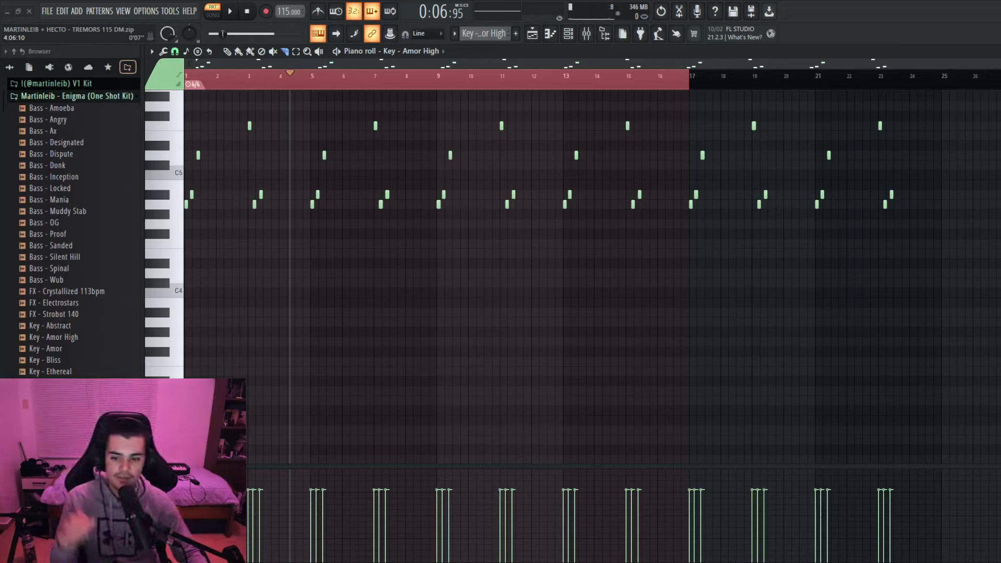
# Step: Return from the Key - Amor High notes to the playlist and set the song position at bar 9
pyautogui.scroll(2, 409, 107)
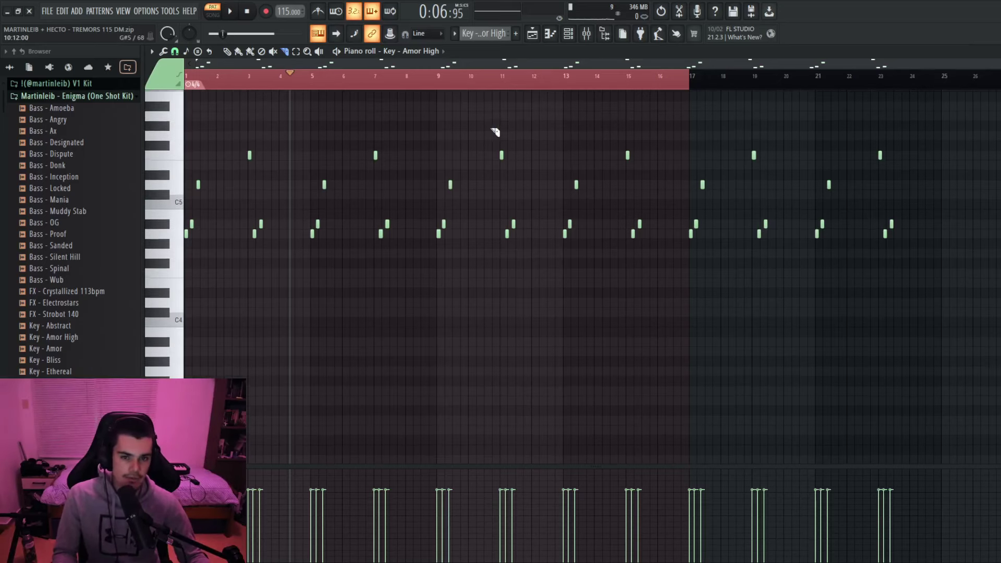
pyautogui.click(532, 33)
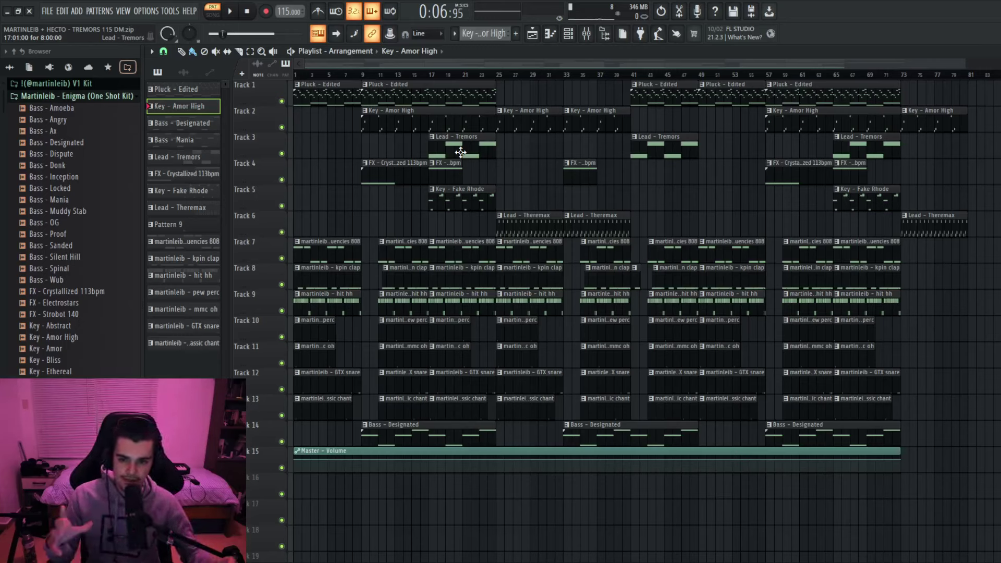
pyautogui.click(363, 76)
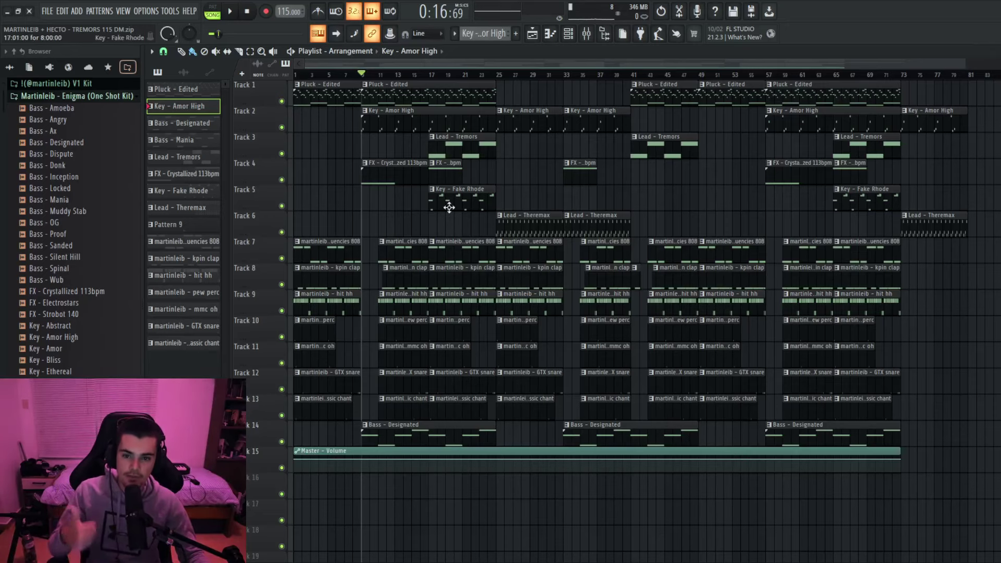
# Step: Solo Track 1 in the playlist, briefly enabling Track 2 and muting it again
pyautogui.scroll(3, 357, 134)
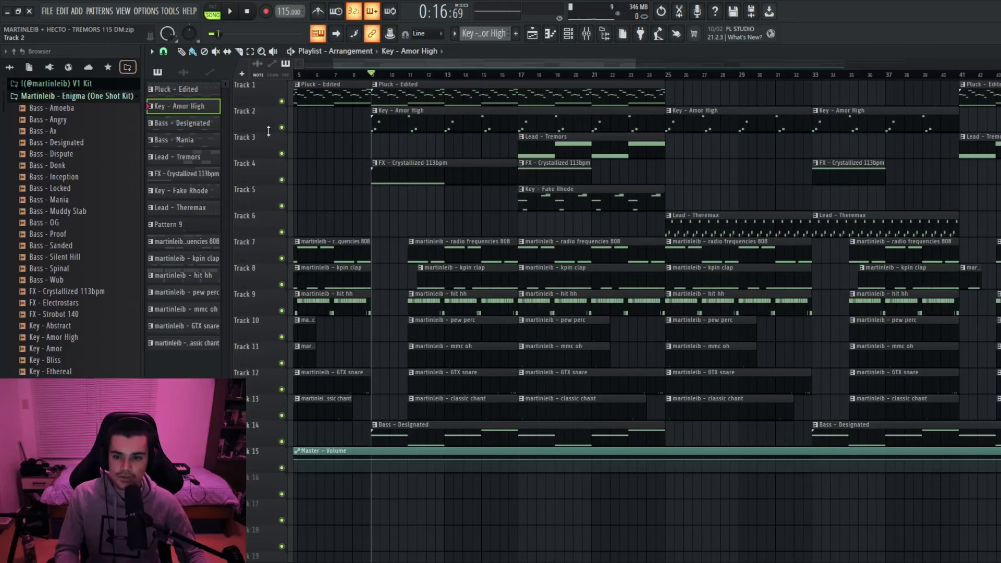
pyautogui.scroll(-4, 312, 176)
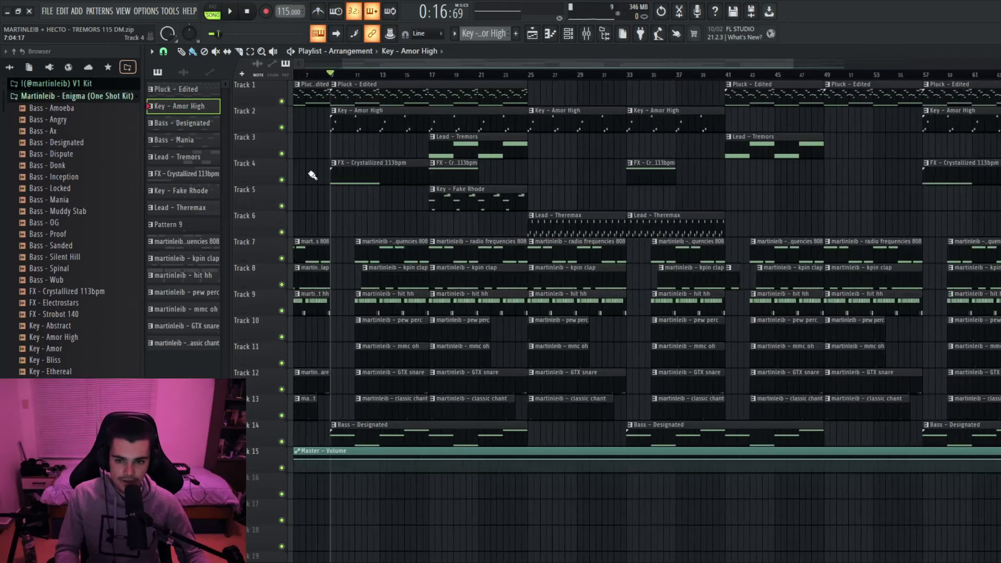
pyautogui.scroll(2, 308, 172)
pyautogui.rightClick(282, 102)
pyautogui.click(282, 128)
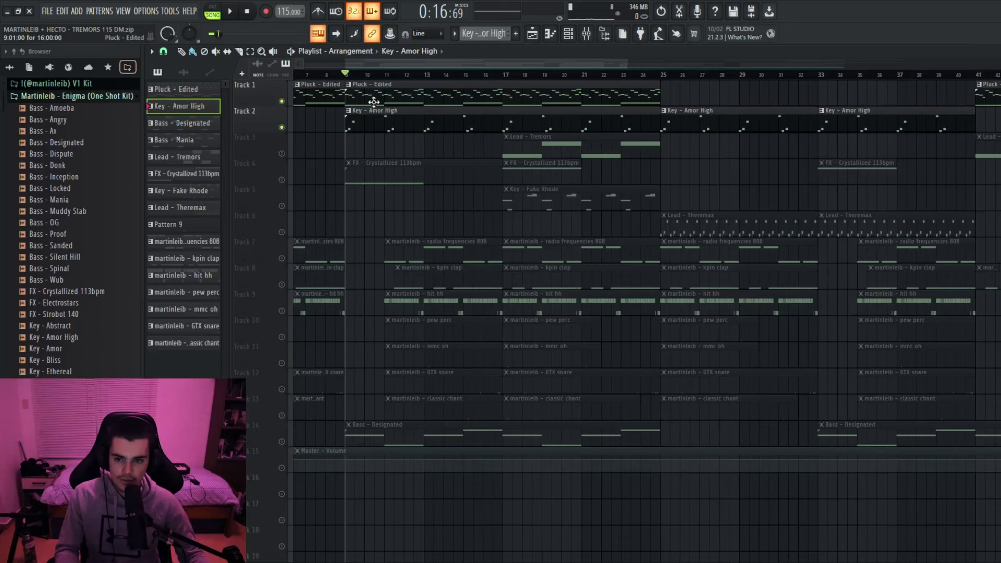
pyautogui.click(282, 127)
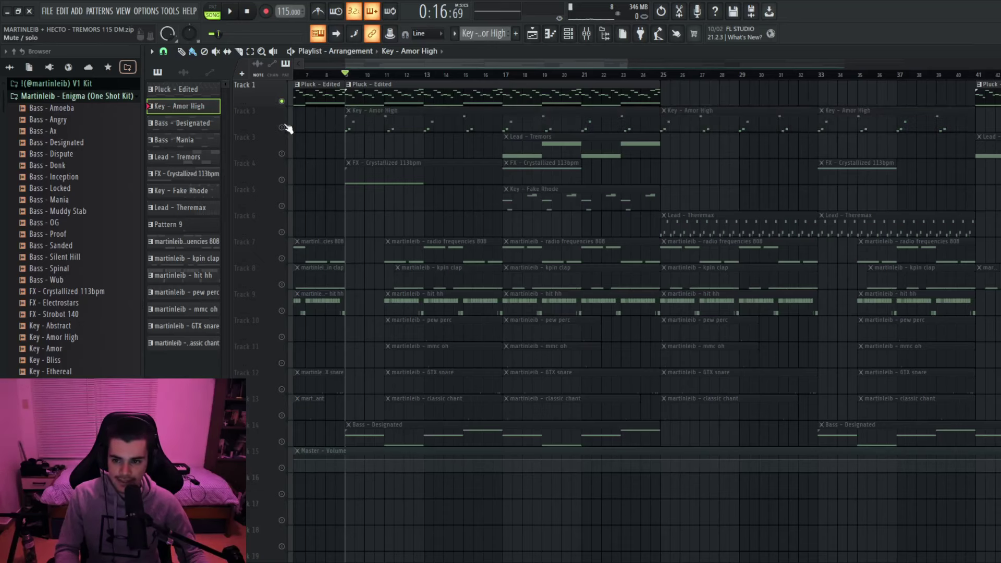
# Step: Stack Bass - Designated, Bass - Mania and the bar 9 Pluck - Edited clip on Tracks 16 to 18, with Tracks 15 to 18 unmuted
pyautogui.scroll(-3, 325, 130)
pyautogui.moveTo(194, 140); pyautogui.dragTo(362, 490)
pyautogui.moveTo(284, 504); pyautogui.dragTo(288, 476)
pyautogui.moveTo(394, 97); pyautogui.dragTo(401, 371)
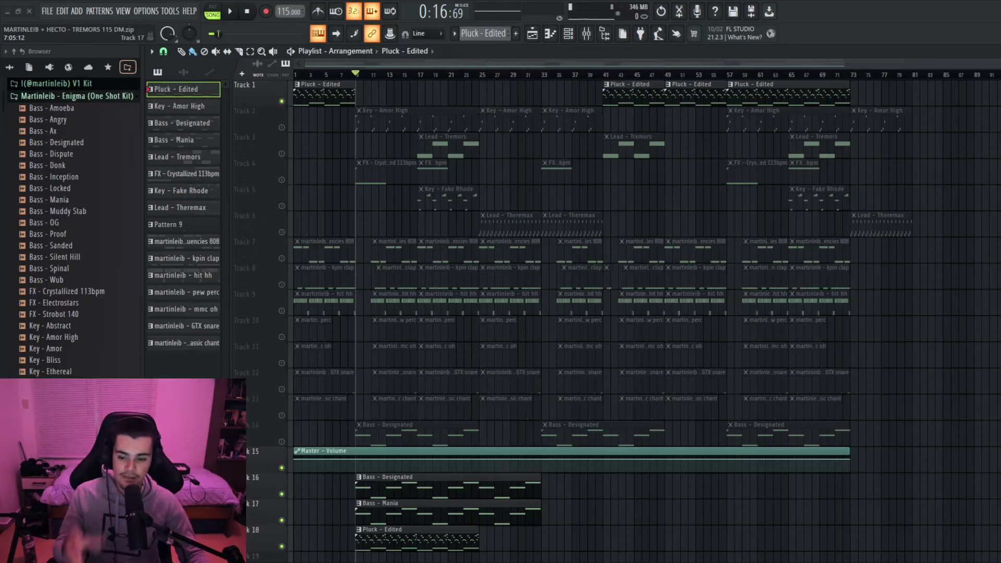
# Step: Open the Bass - Mania clip on Track 17 in the piano roll, play its opening in pattern mode and stop
pyautogui.scroll(-1, 402, 420)
pyautogui.scroll(5, 324, 451)
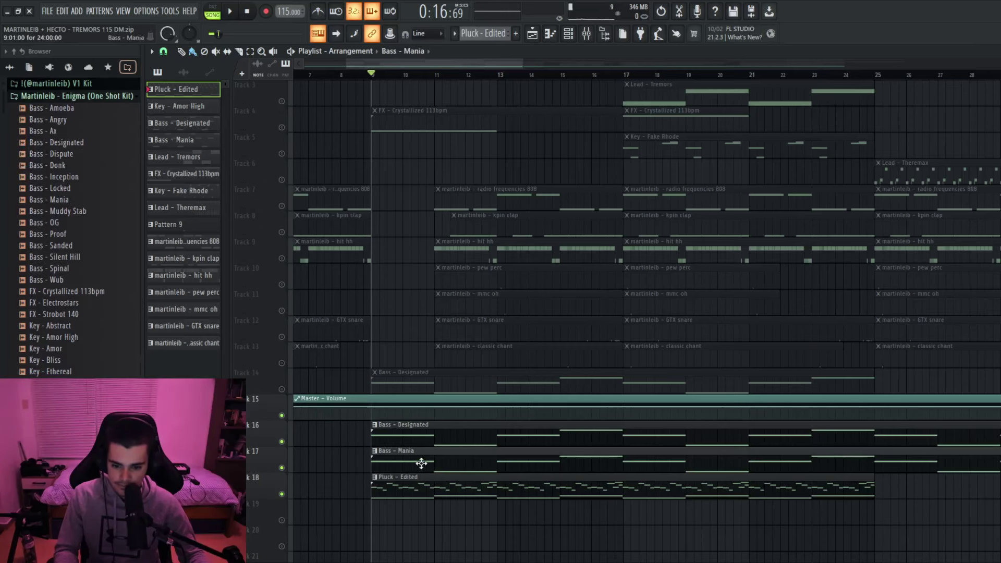
pyautogui.doubleClick(422, 463)
pyautogui.press('space')
pyautogui.press('space')
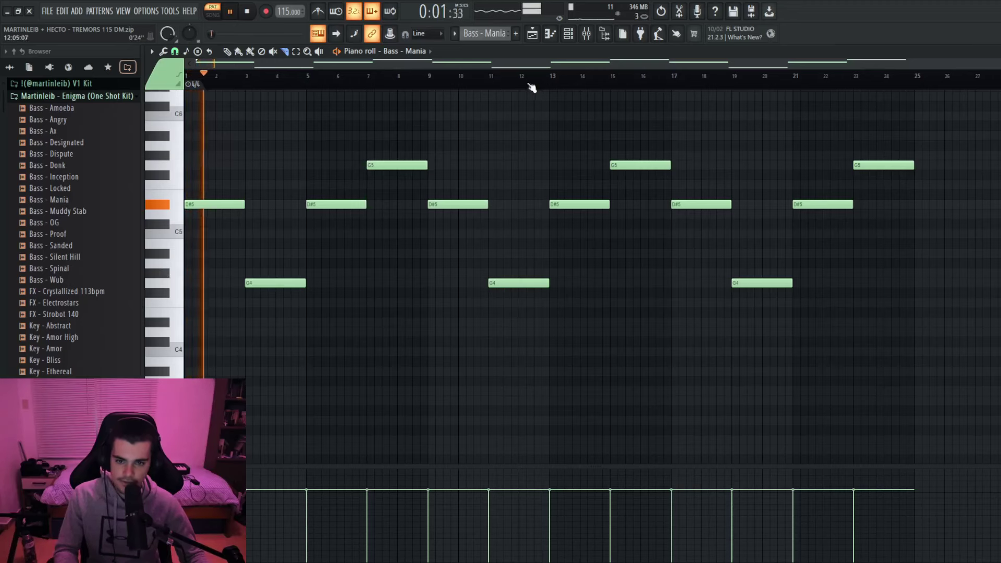
pyautogui.press('space')
# Step: Open the Bass - Designated pattern, inspect the Fruity parametric EQ 2 on its mixer track during playback, and close the mixer
pyautogui.press('F5')
pyautogui.doubleClick(418, 442)
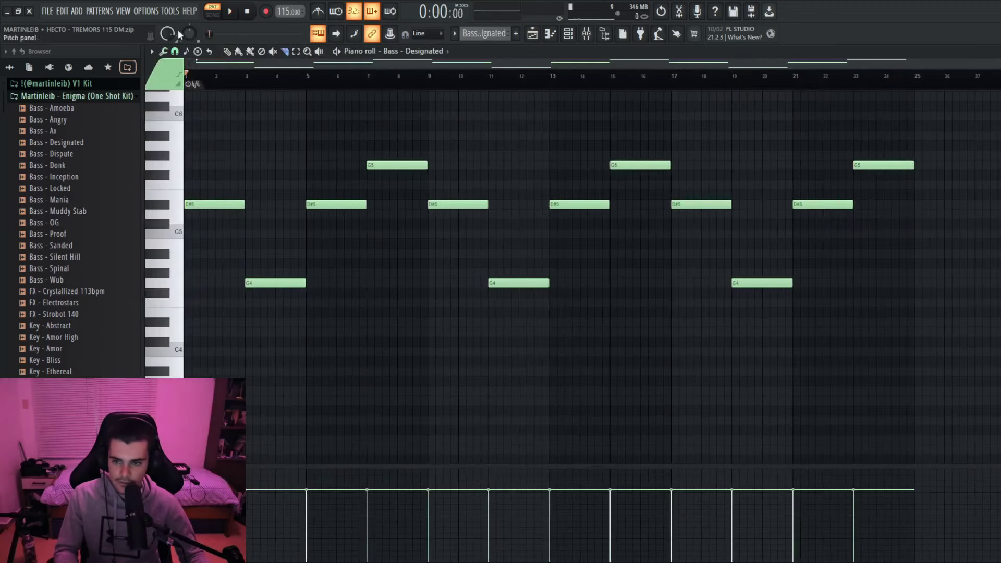
pyautogui.click(585, 35)
pyautogui.press('space')
pyautogui.click(381, 298)
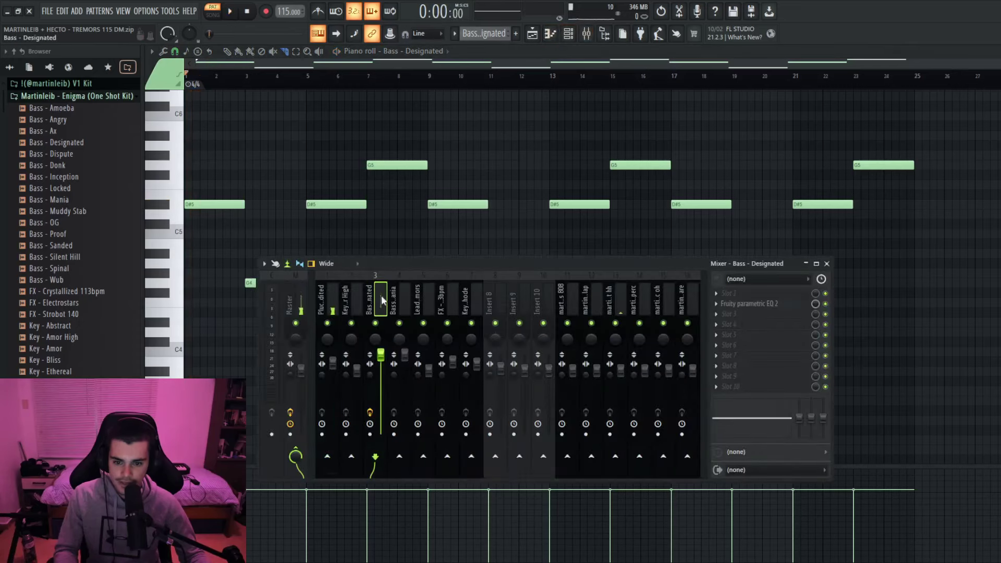
pyautogui.click(787, 306)
pyautogui.click(826, 304)
pyautogui.press('space')
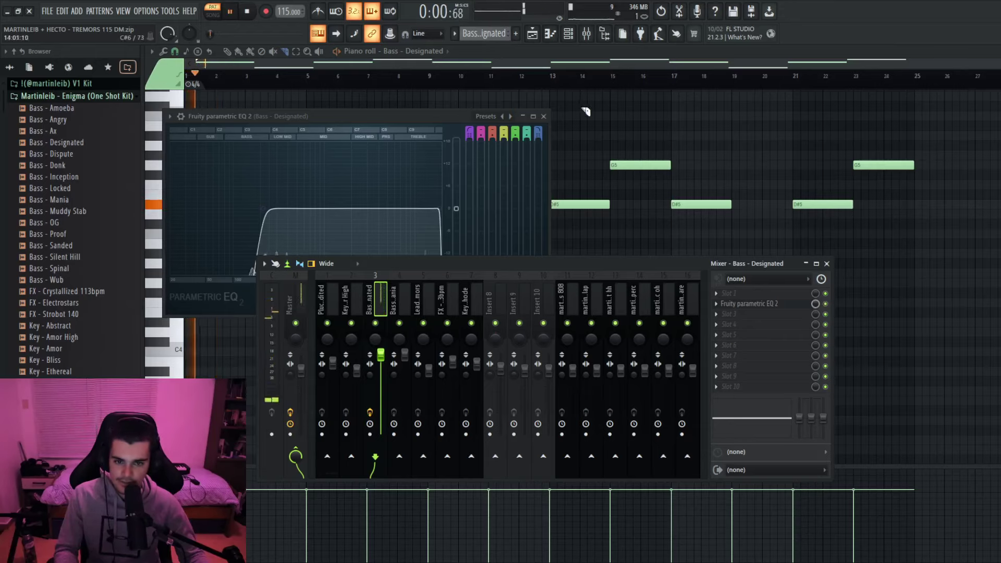
pyautogui.press('F9')
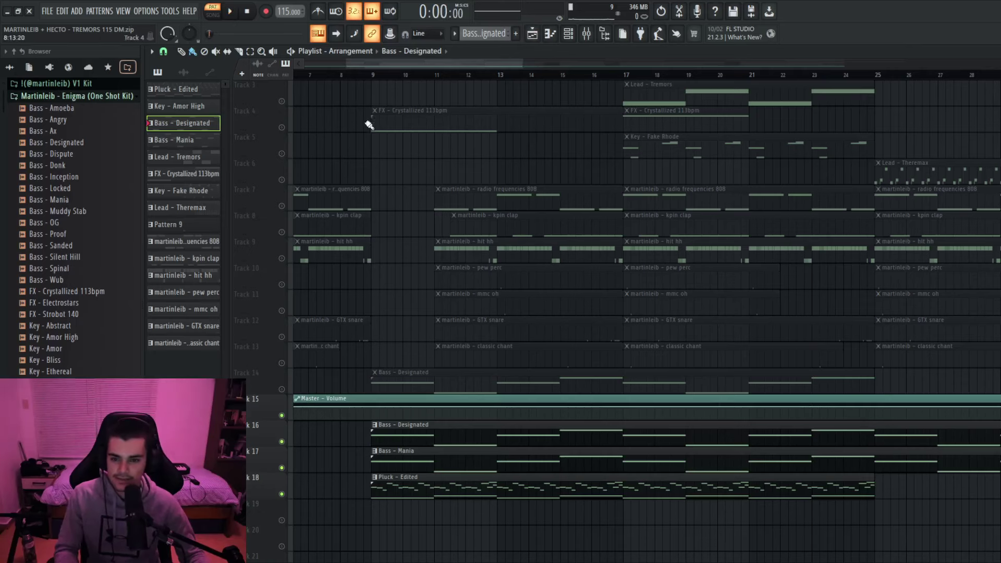
# Step: Play the stacked bass and pluck clips together from bar 9 in song mode, then stop playback
pyautogui.press('space')
pyautogui.scroll(2, 389, 162)
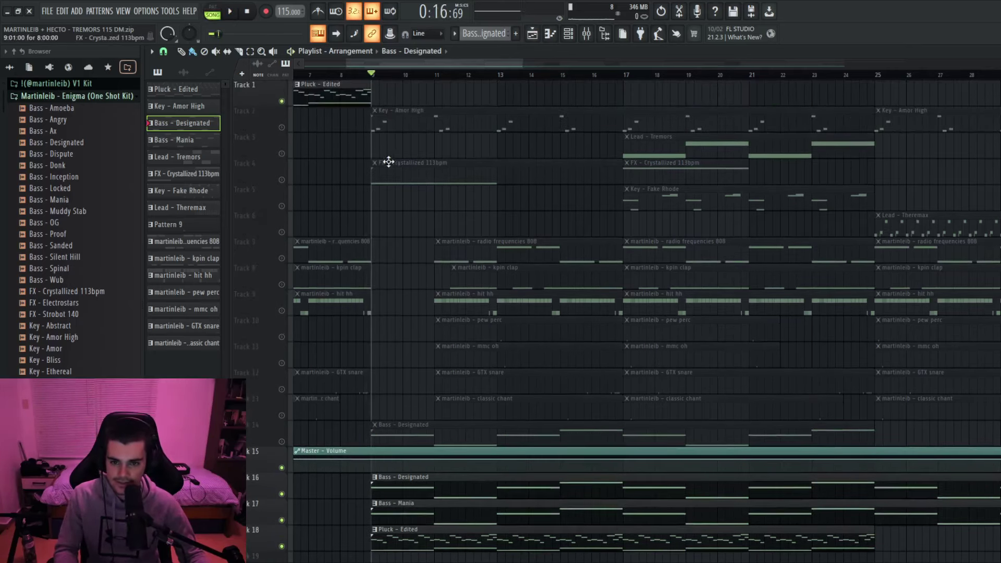
pyautogui.press('space')
pyautogui.scroll(-3, 389, 161)
pyautogui.scroll(-5, 380, 358)
pyautogui.scroll(-2, 381, 364)
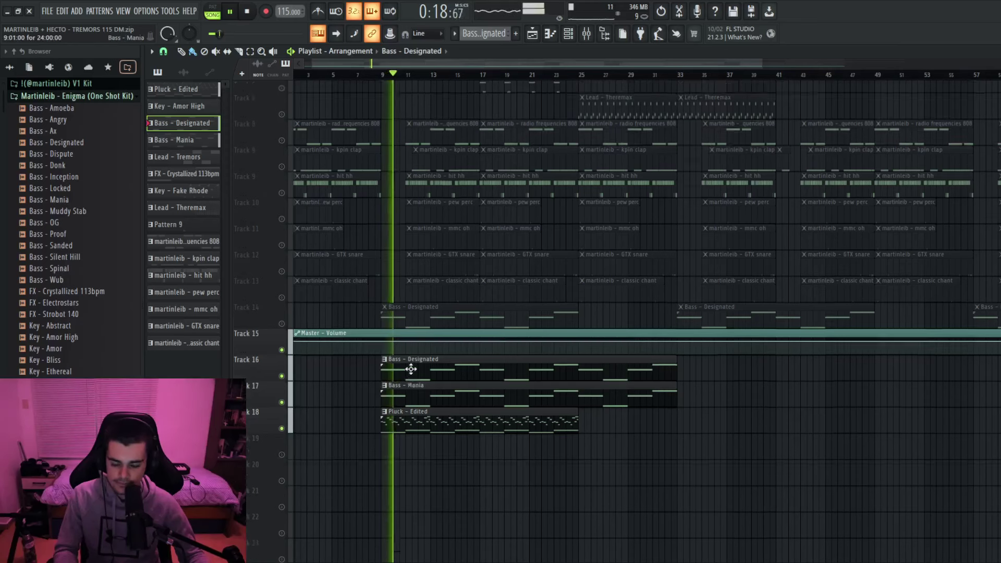
pyautogui.scroll(3, 409, 368)
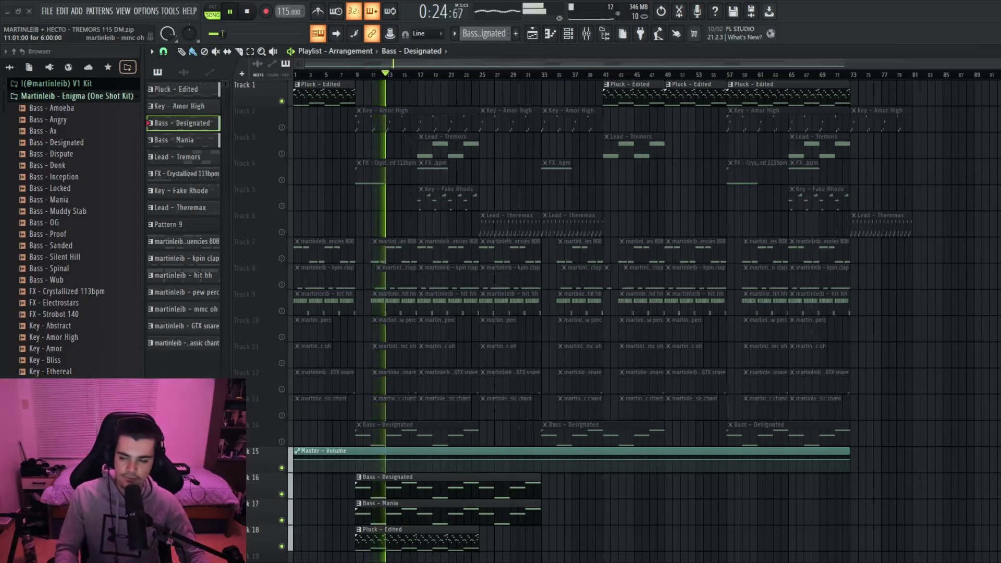
pyautogui.scroll(-1, 433, 291)
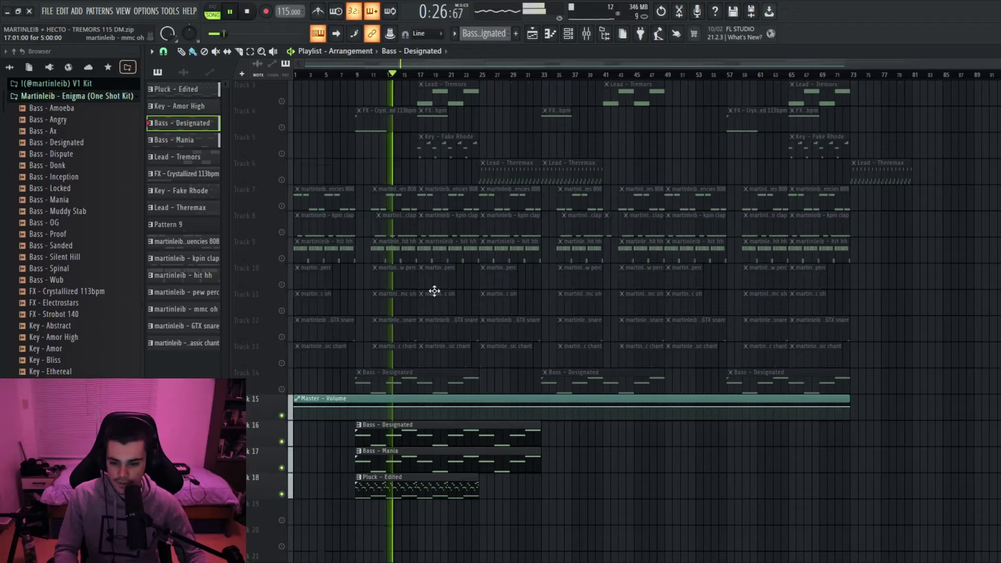
pyautogui.scroll(2, 372, 459)
pyautogui.scroll(3, 371, 474)
pyautogui.scroll(-3, 371, 481)
pyautogui.scroll(-1, 372, 481)
pyautogui.scroll(-2, 373, 481)
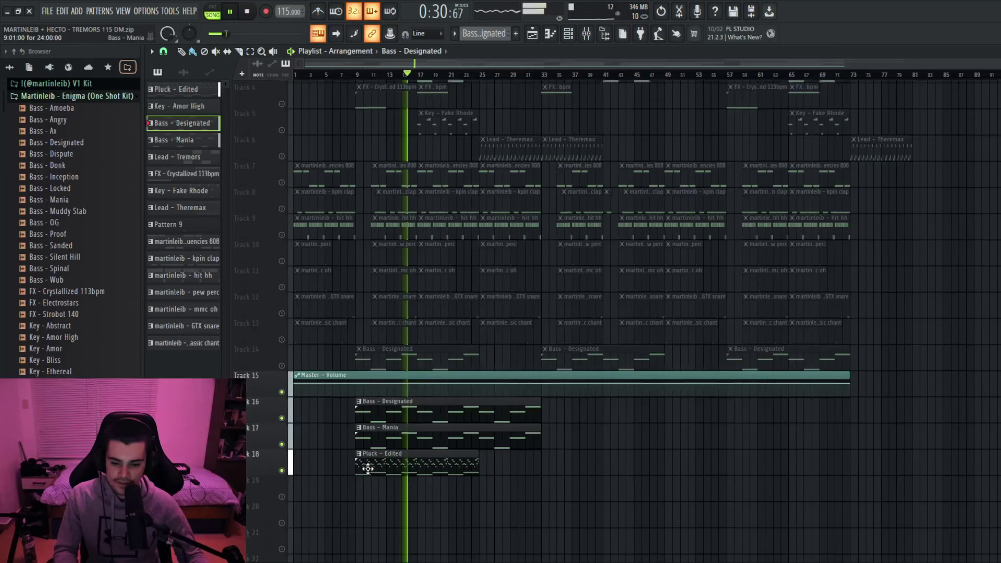
pyautogui.press('space')
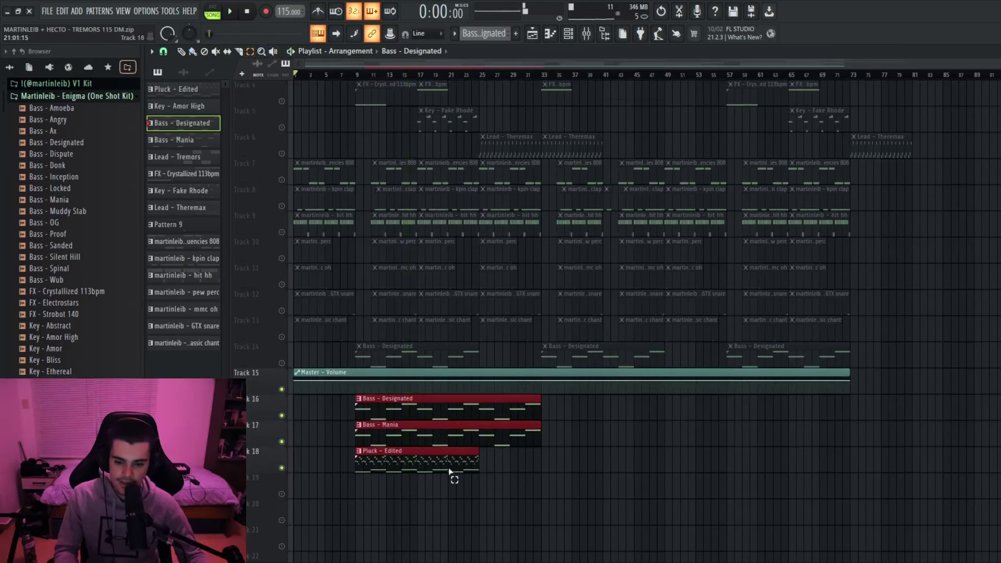
# Step: Unmute Track 2, move its bar 9 Key - Amor High clip down to an unmuted Track 19, and set the song position at bar 9
pyautogui.scroll(3, 455, 475)
pyautogui.click(289, 125)
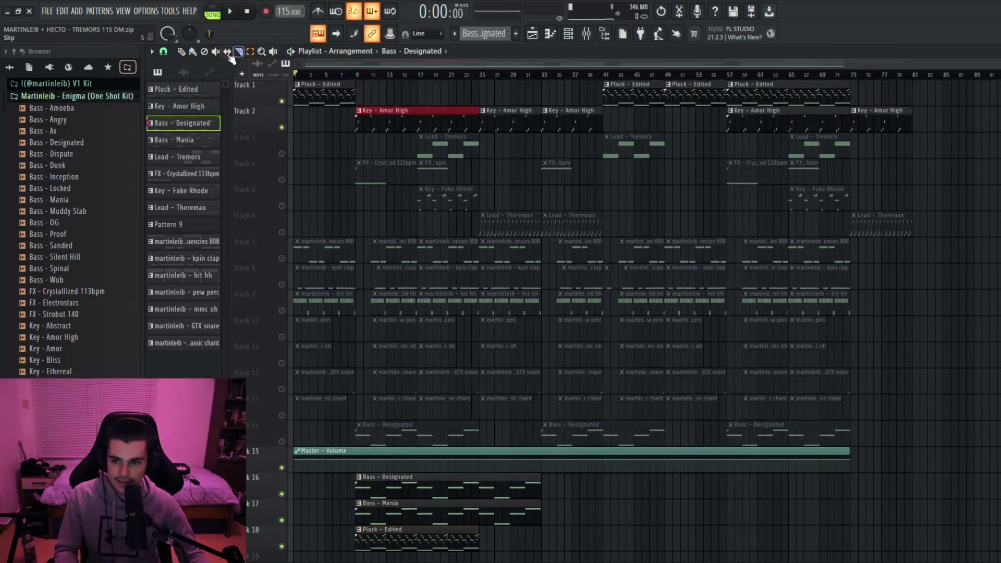
pyautogui.scroll(-1, 402, 94)
pyautogui.moveTo(402, 93); pyautogui.dragTo(404, 537)
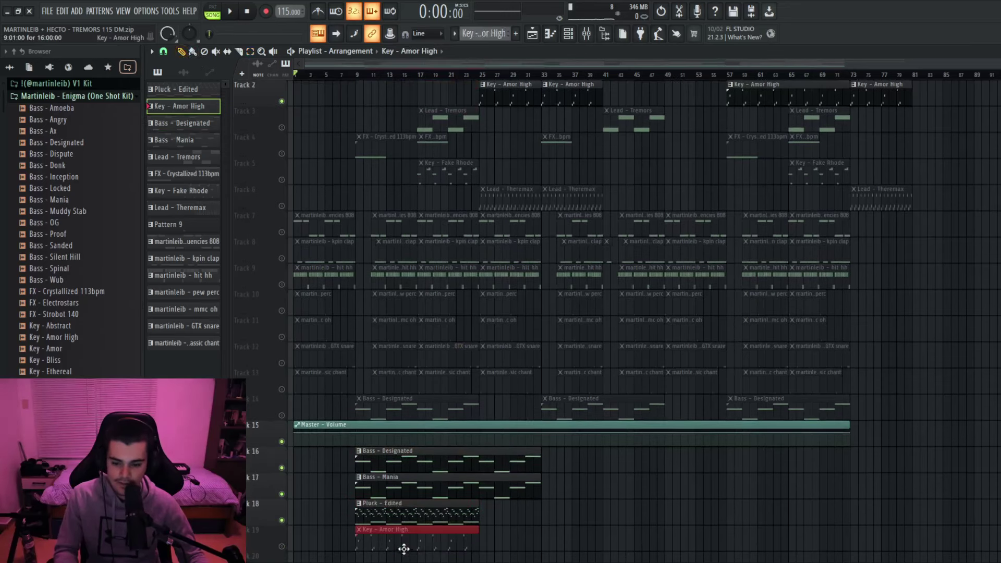
pyautogui.scroll(-2, 405, 547)
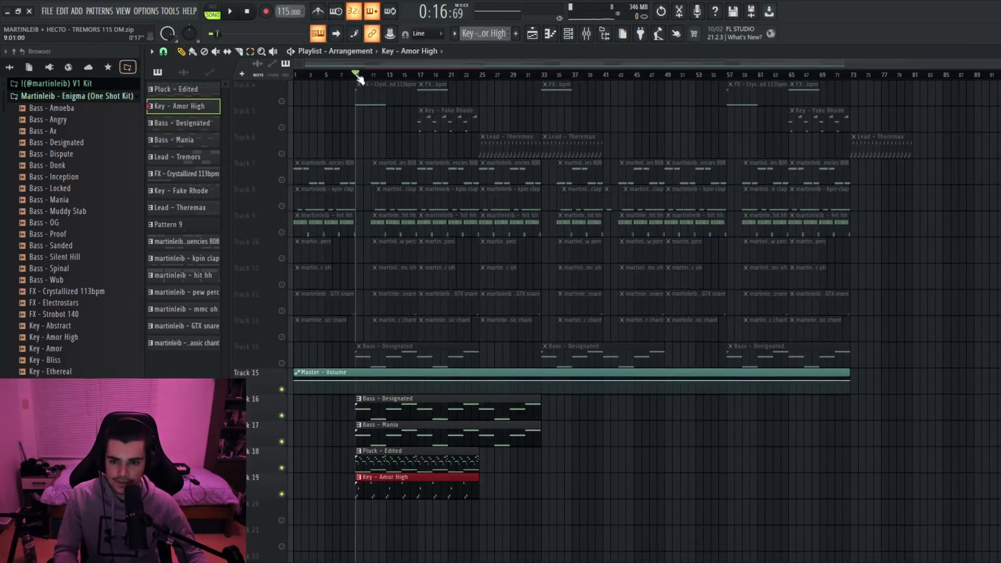
# Step: Open the Key - Amor High clip on Track 19 in the piano roll, play its first notes up close and stop
pyautogui.doubleClick(374, 490)
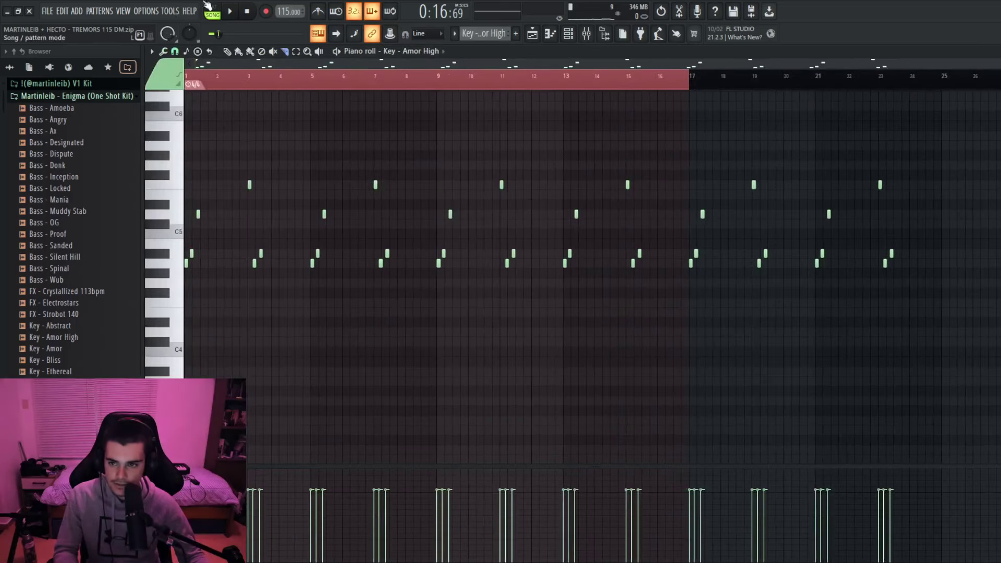
pyautogui.press('space')
pyautogui.scroll(1, 241, 198)
pyautogui.scroll(4, 185, 284)
pyautogui.press('space')
pyautogui.scroll(1, 232, 275)
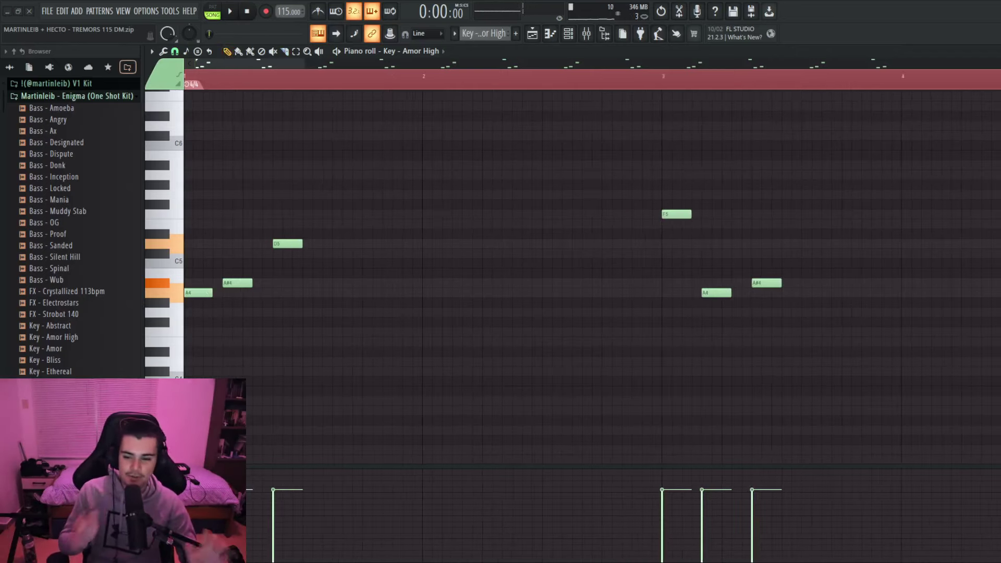
# Step: Remove the A#4 note in bar 1 of Key - Amor High and restore it
pyautogui.scroll(-2, 331, 181)
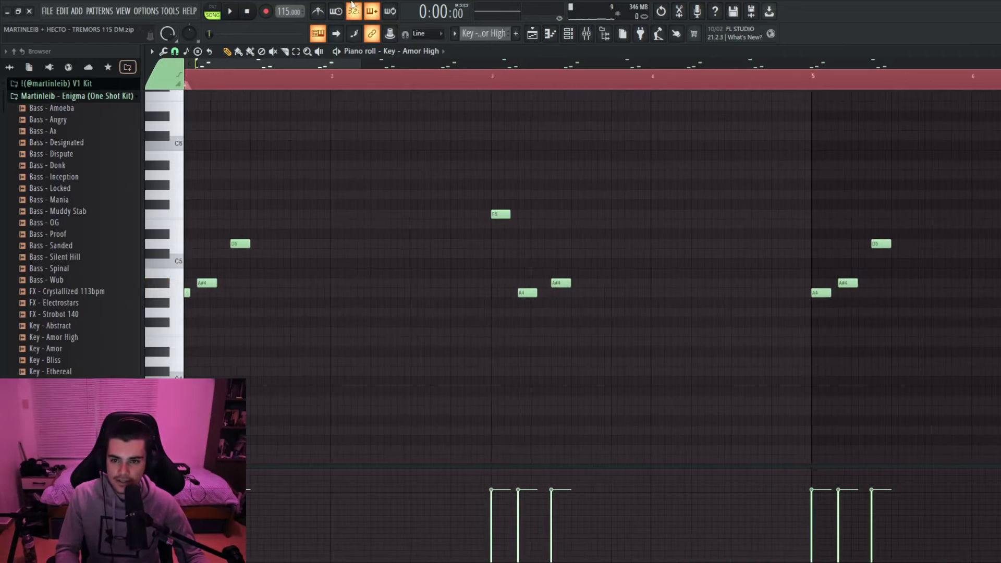
pyautogui.scroll(-3, 197, 230)
pyautogui.scroll(6, 198, 240)
pyautogui.moveTo(284, 271); pyautogui.dragTo(212, 320)
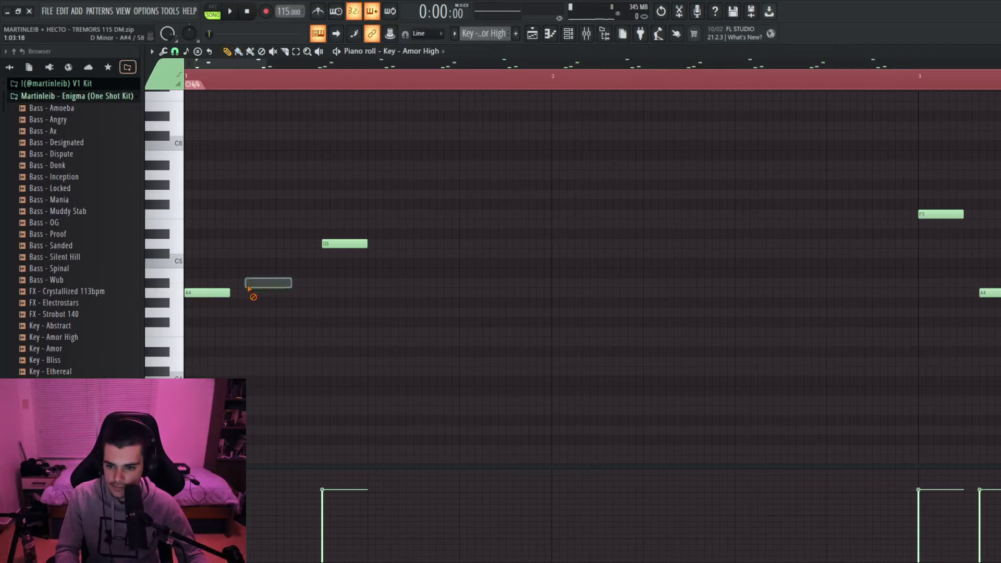
pyautogui.scroll(-2, 271, 276)
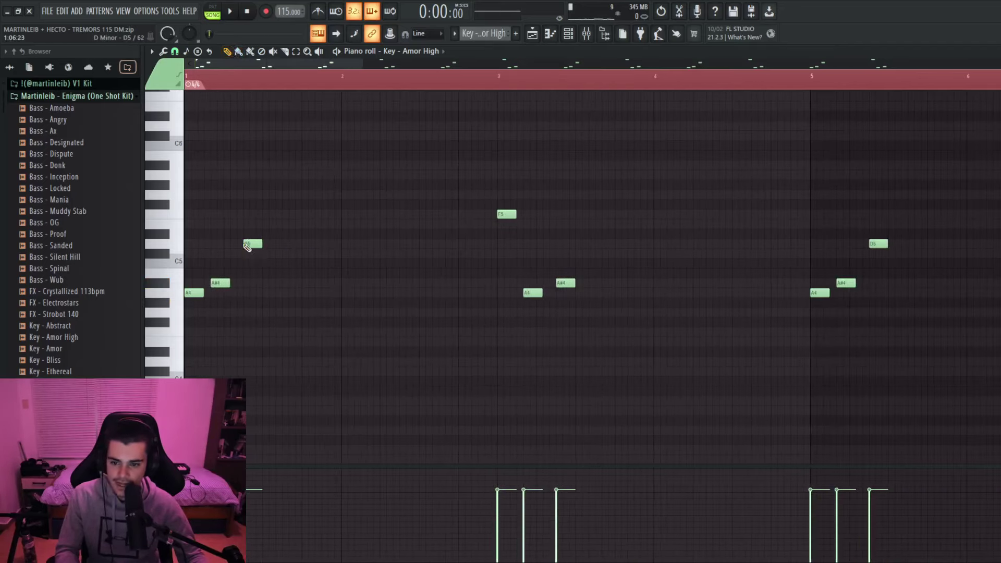
# Step: Play the opening A4, A#4 and D5 notes of Key - Amor High once more and stop
pyautogui.scroll(1, 245, 243)
pyautogui.scroll(-3, 237, 262)
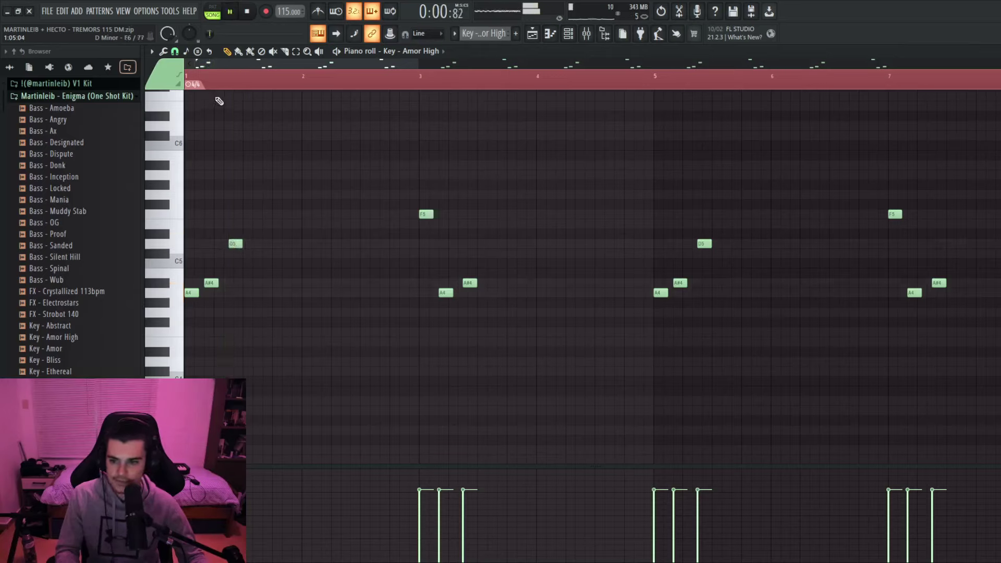
pyautogui.press('space')
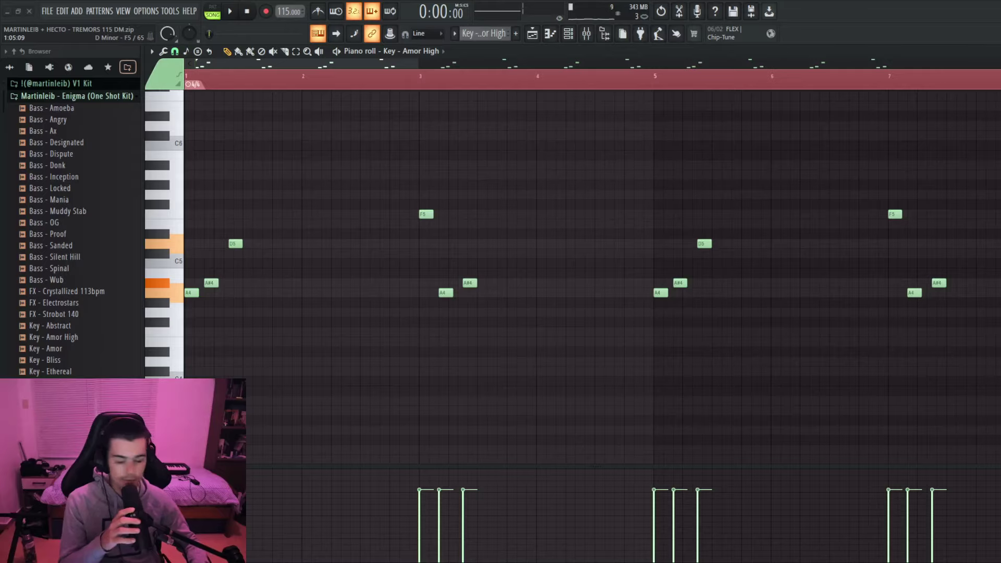
# Step: Examine the opening notes of Key - Amor High by marking them, clear the selection and compare the repeats across the pattern
pyautogui.keyDown('ctrl'); pyautogui.scroll(-3, 320, 204); pyautogui.keyUp('ctrl')
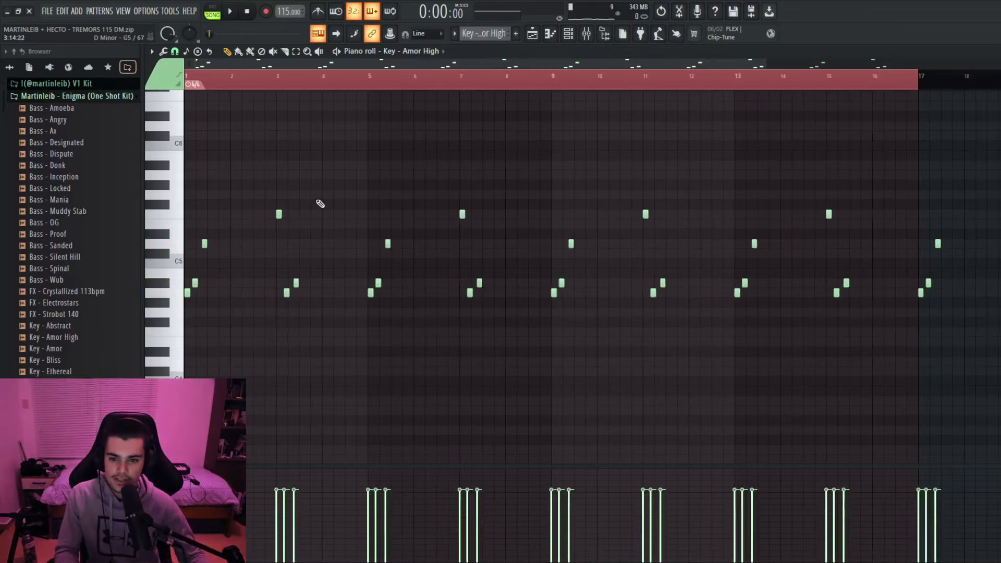
pyautogui.keyDown('ctrl'); pyautogui.scroll(3, 197, 219); pyautogui.keyUp('ctrl')
pyautogui.moveTo(188, 232); pyautogui.dragTo(295, 287)
pyautogui.keyDown('ctrl'); pyautogui.click(288, 315); pyautogui.keyUp('ctrl')
pyautogui.keyDown('ctrl'); pyautogui.scroll(-3, 289, 313); pyautogui.keyUp('ctrl')
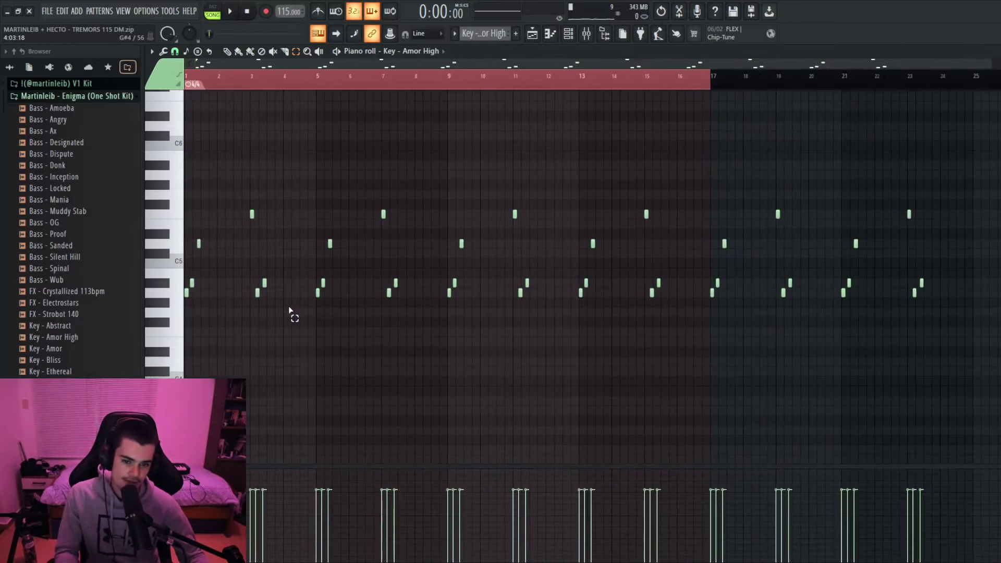
# Step: Play the patterns stacked on Tracks 16 to 19 from bar 9 and follow the Key - Amor High notes in the piano roll
pyautogui.click(533, 34)
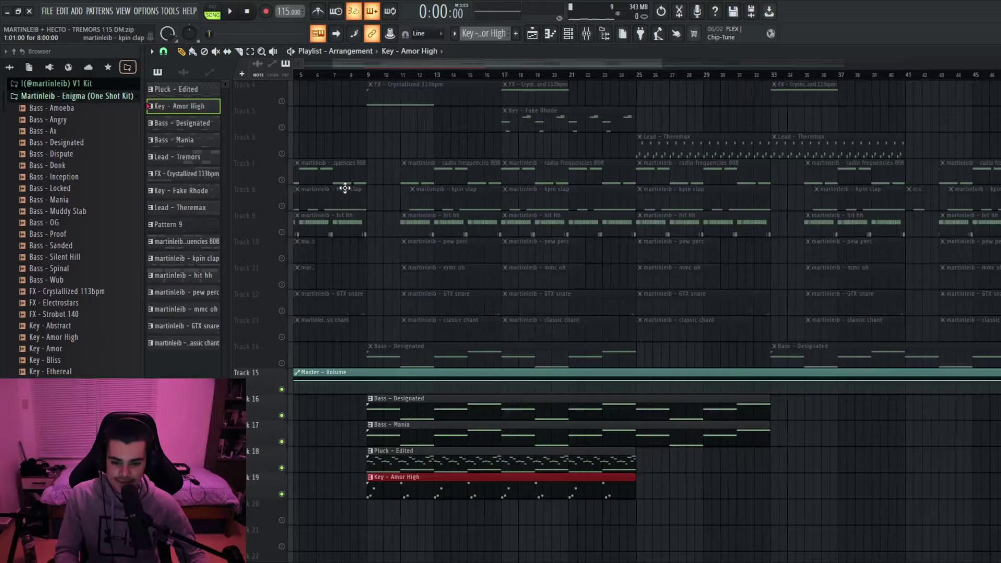
pyautogui.press('space')
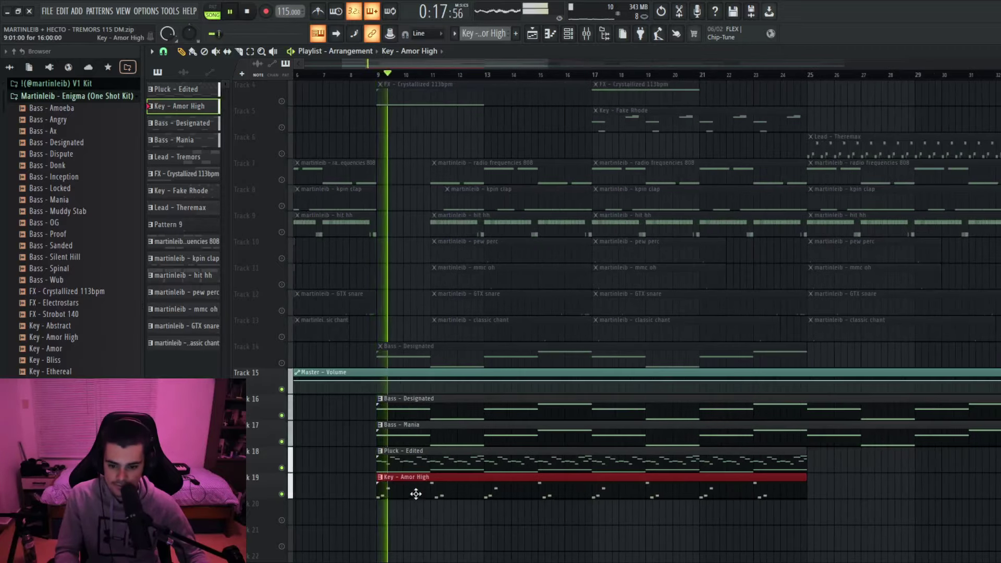
pyautogui.keyDown('ctrl'); pyautogui.scroll(-3, 405, 495); pyautogui.keyUp('ctrl')
pyautogui.keyDown('ctrl'); pyautogui.scroll(2, 406, 494); pyautogui.keyUp('ctrl')
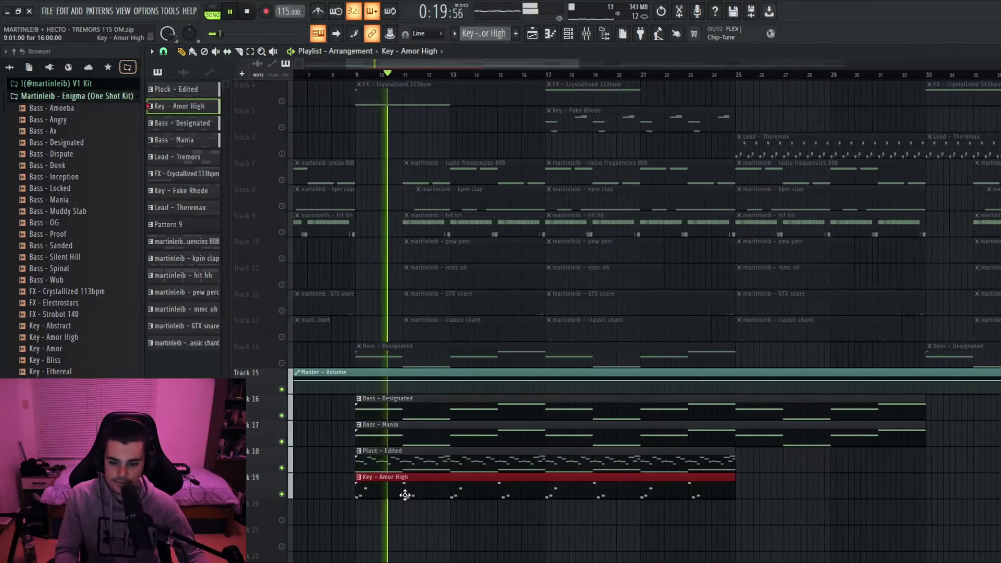
pyautogui.doubleClick(404, 490)
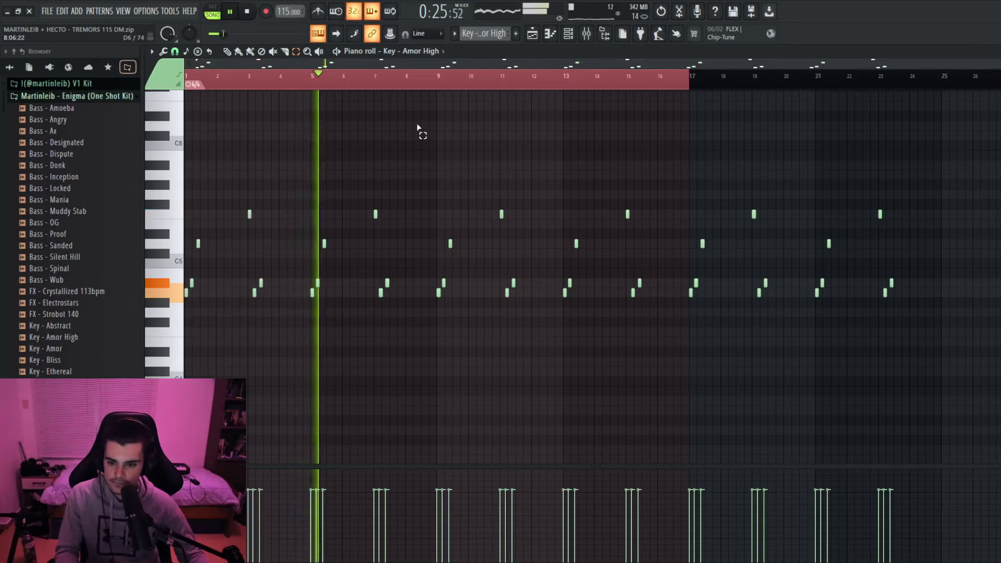
pyautogui.click(532, 34)
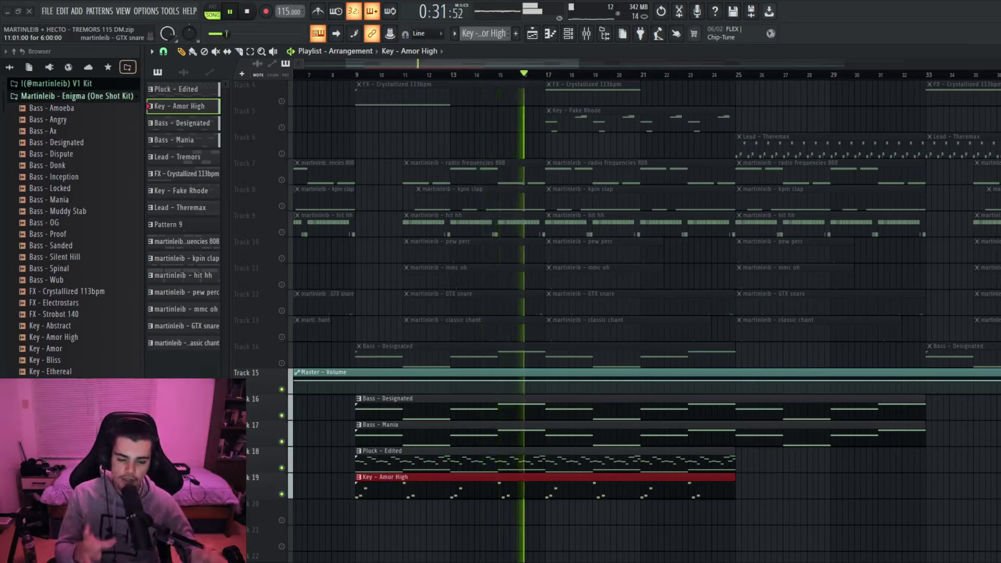
# Step: Stop playback, open the Lead - Tremors clip on Track 3 in the piano roll and play it from bar 17 of the song
pyautogui.scroll(3, 420, 304)
pyautogui.keyDown('ctrl'); pyautogui.scroll(-2, 420, 304); pyautogui.keyUp('ctrl')
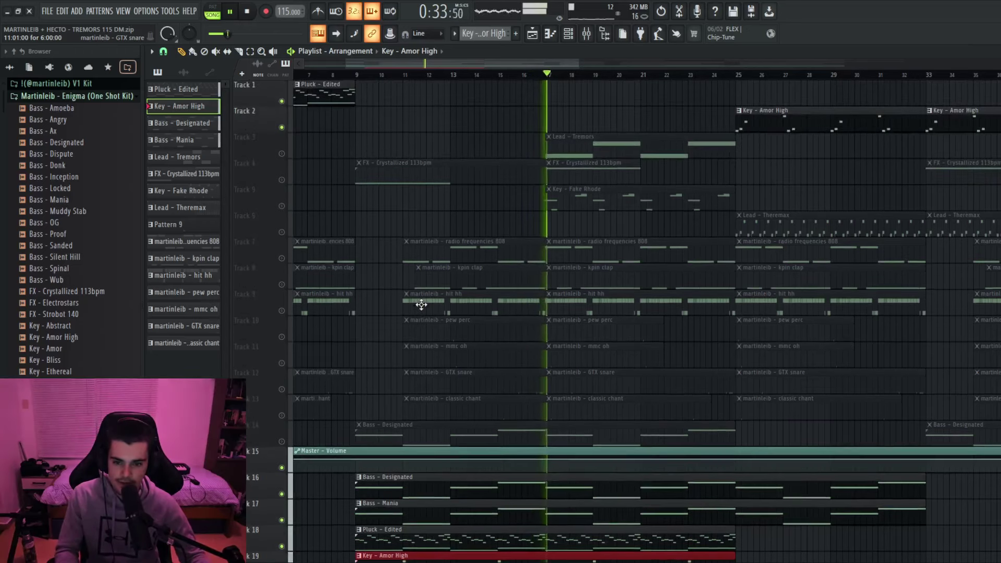
pyautogui.press('space')
pyautogui.keyDown('ctrl'); pyautogui.scroll(2, 440, 272); pyautogui.keyUp('ctrl')
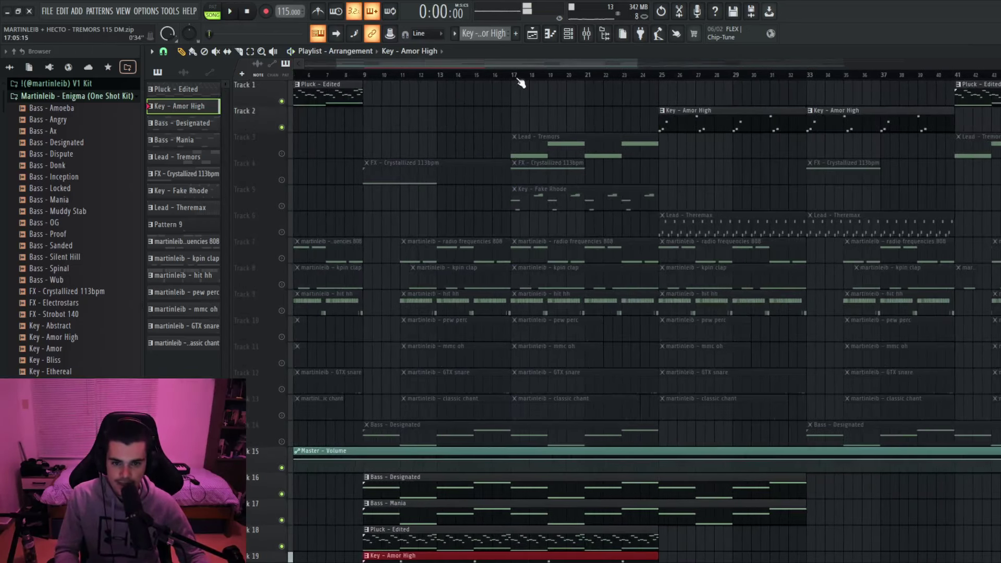
pyautogui.doubleClick(542, 141)
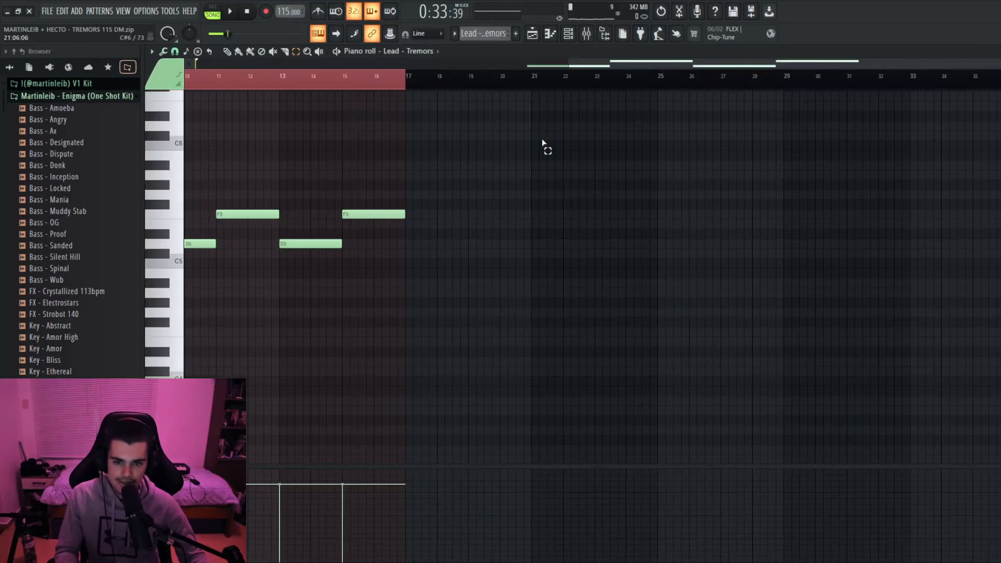
pyautogui.scroll(2, 566, 146)
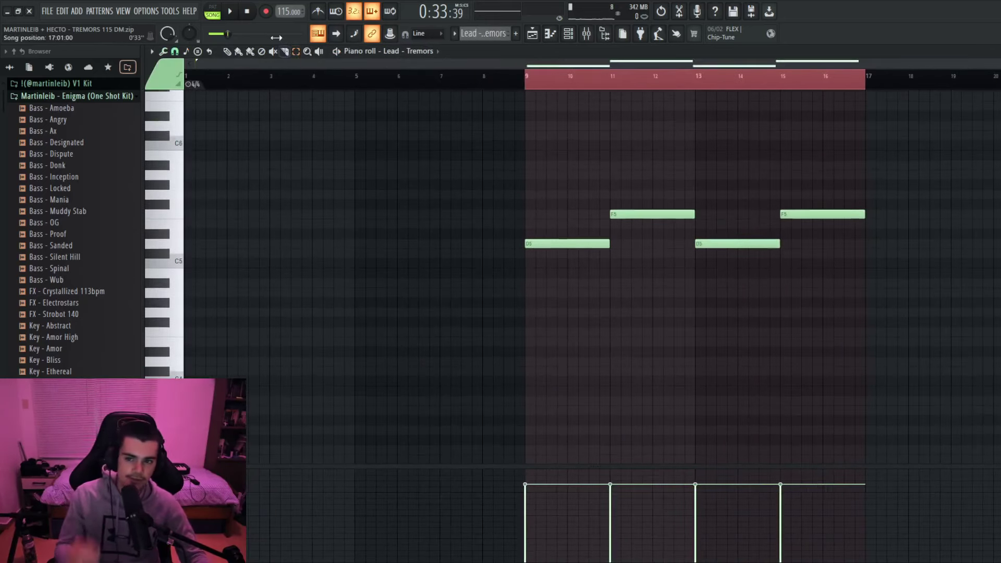
pyautogui.click(231, 12)
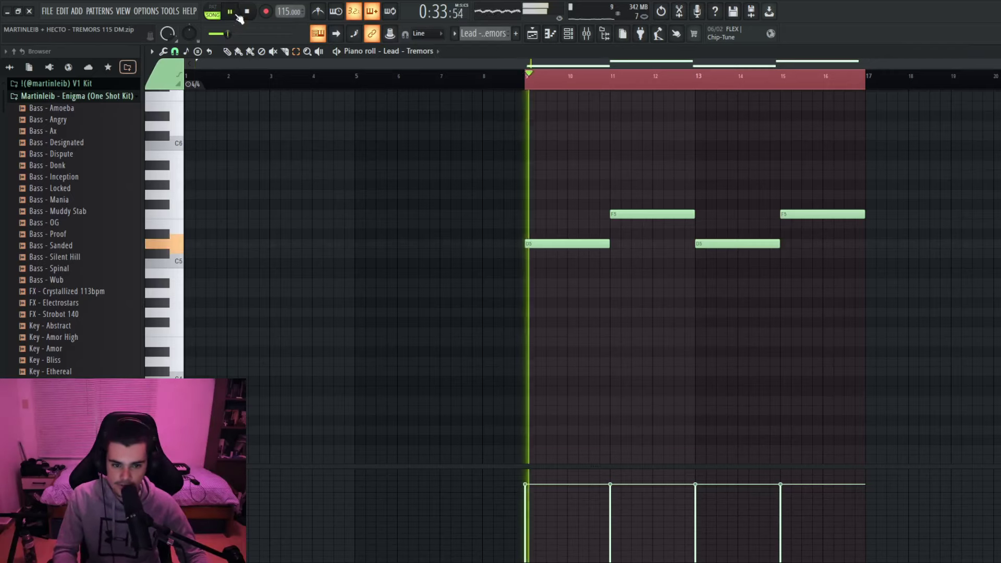
# Step: Solo the Lead - Tremors mixer track and listen to its sound alone
pyautogui.click(586, 38)
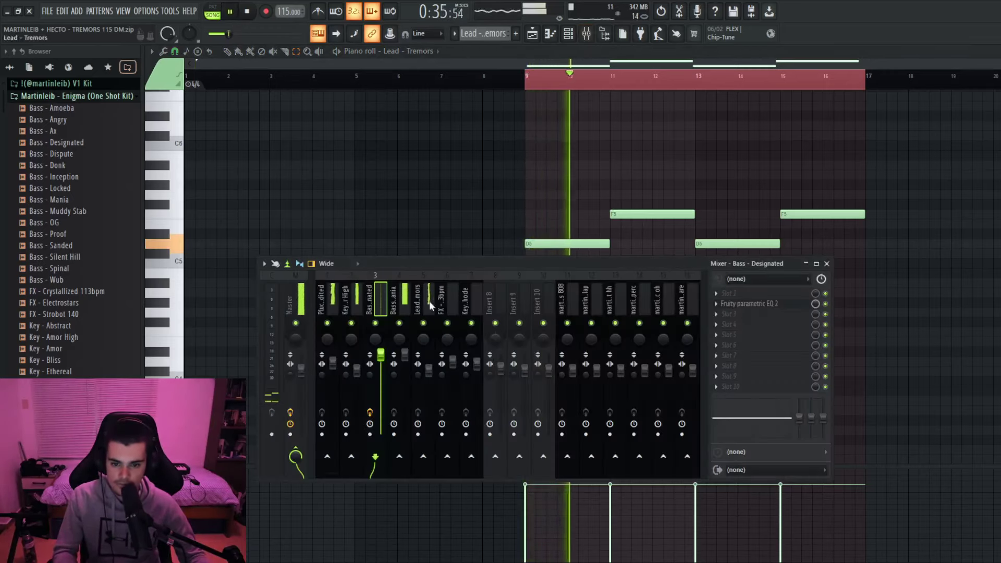
pyautogui.press('space')
pyautogui.press('F9')
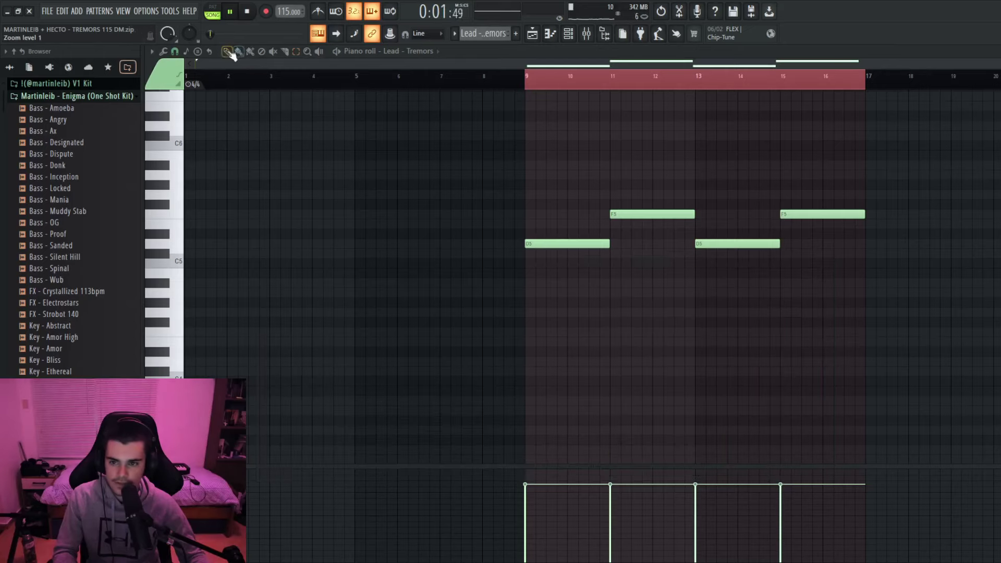
pyautogui.press('F9')
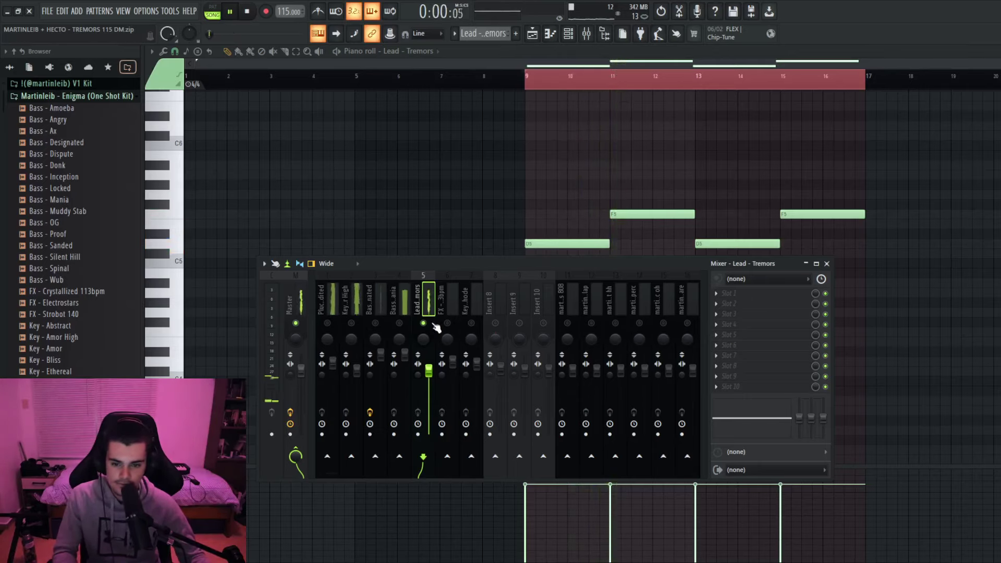
pyautogui.press('F9')
# Step: Play from the start of Lead - Tremors with the full mix restored and return to the playlist
pyautogui.click(529, 79)
pyautogui.click(585, 37)
pyautogui.click(585, 36)
pyautogui.click(533, 35)
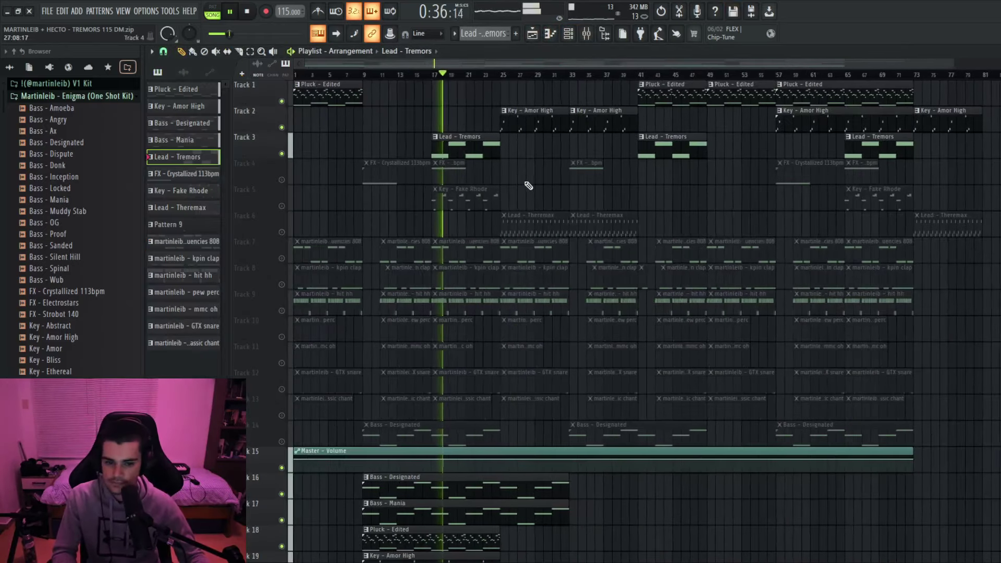
# Step: Stop playback, open the FX - Crystallized 113bpm clip on Track 4 in the piano roll and play it from bar 9 of the song
pyautogui.scroll(-3, 527, 180)
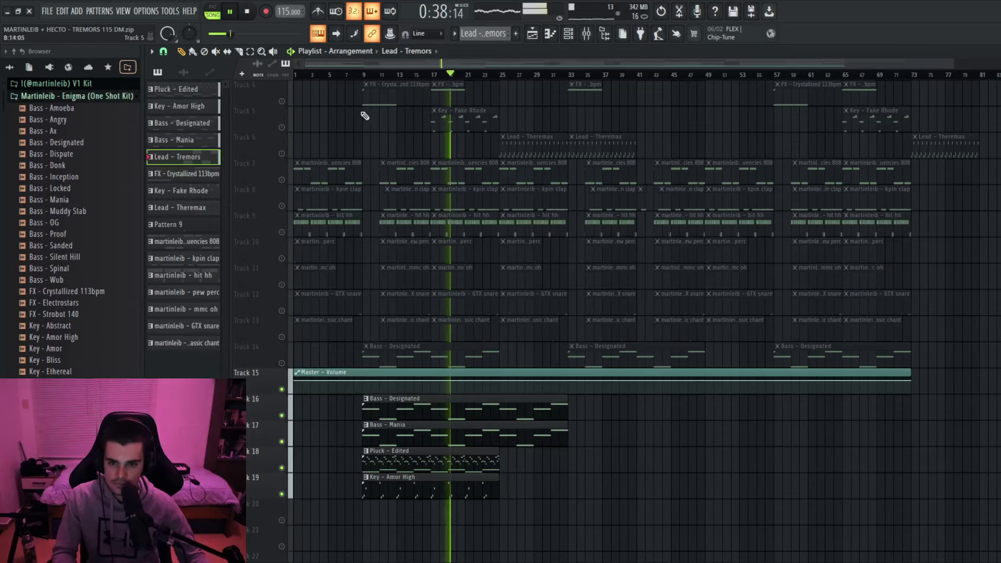
pyautogui.scroll(5, 364, 99)
pyautogui.scroll(2, 368, 78)
pyautogui.press('space')
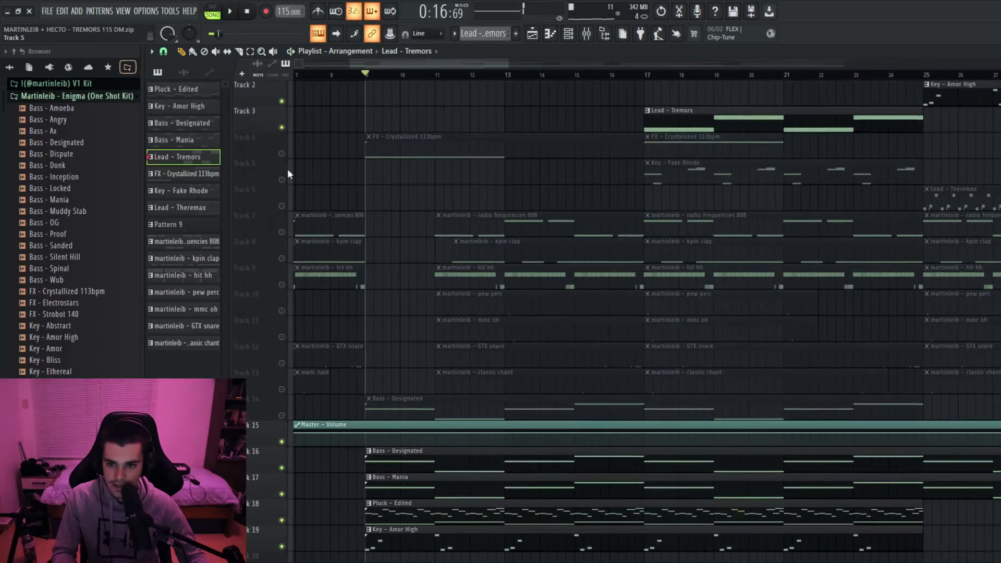
pyautogui.doubleClick(393, 148)
pyautogui.press('space')
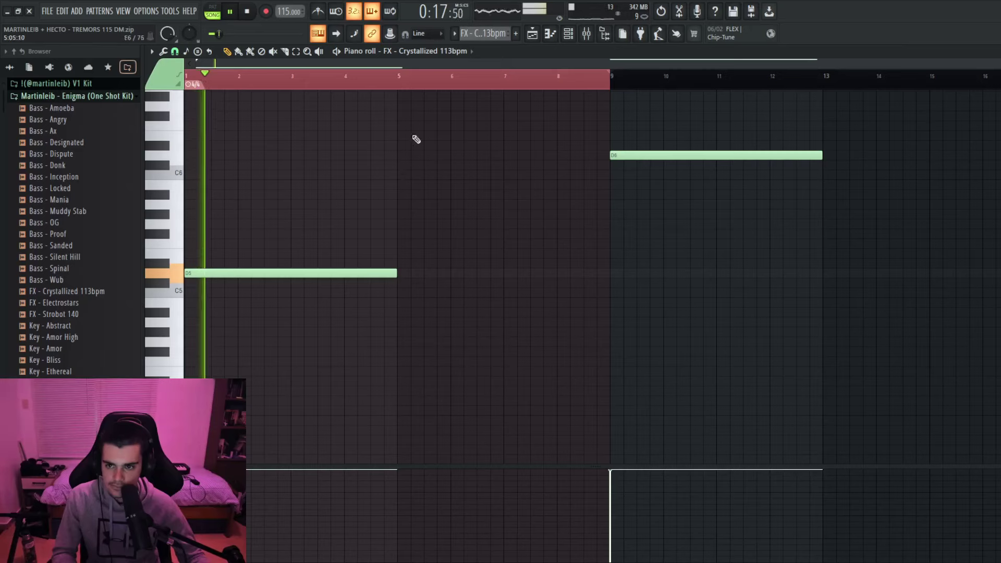
# Step: Listen to the FX - Crystallized 113bpm mixer track soloed, restore the full mix and return to the playlist
pyautogui.press('F9')
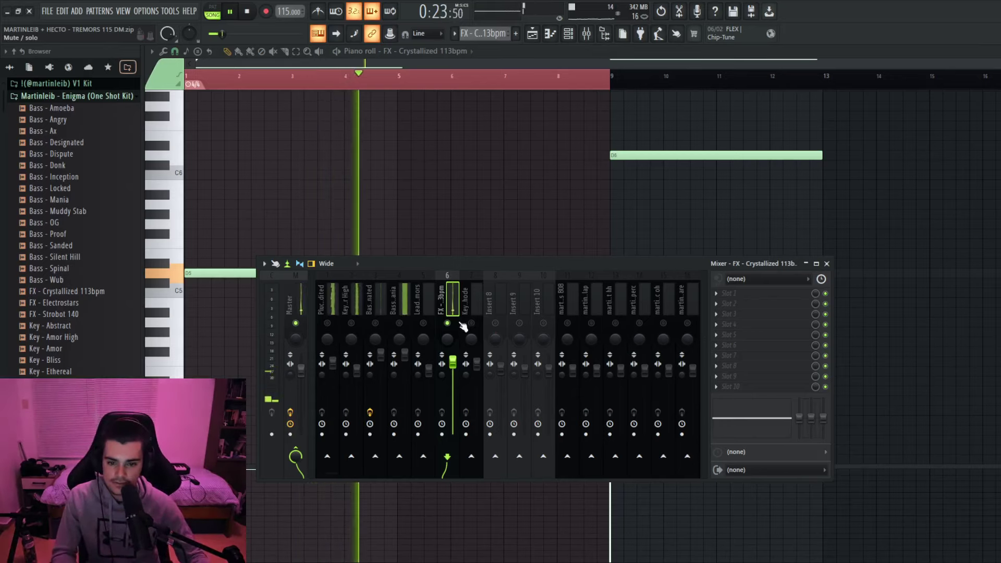
pyautogui.press('F9')
pyautogui.press('F5')
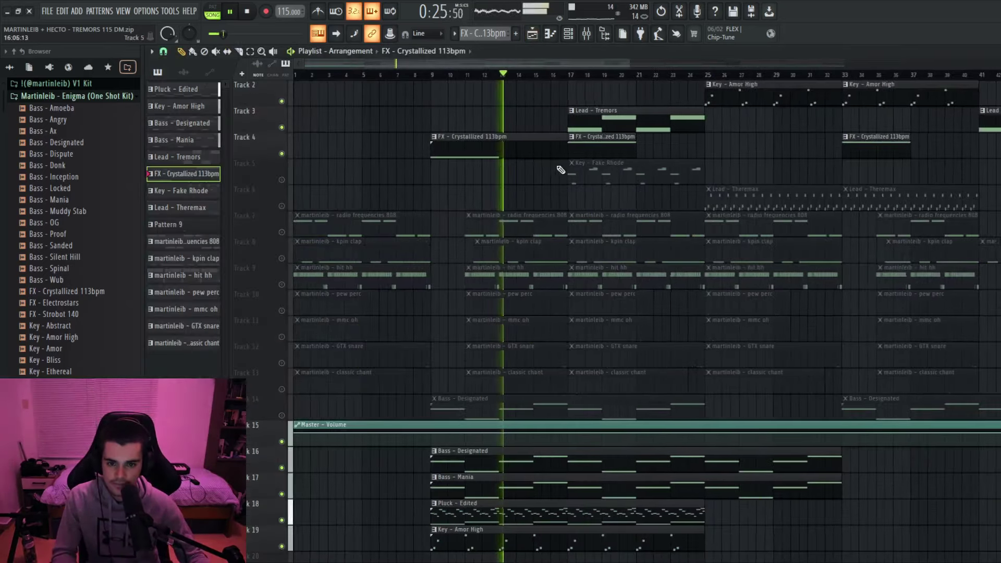
# Step: Stop playback and mark the melody channels in the channel rack to review them, starting from Pluck - Edited
pyautogui.scroll(-3, 553, 178)
pyautogui.scroll(1, 444, 141)
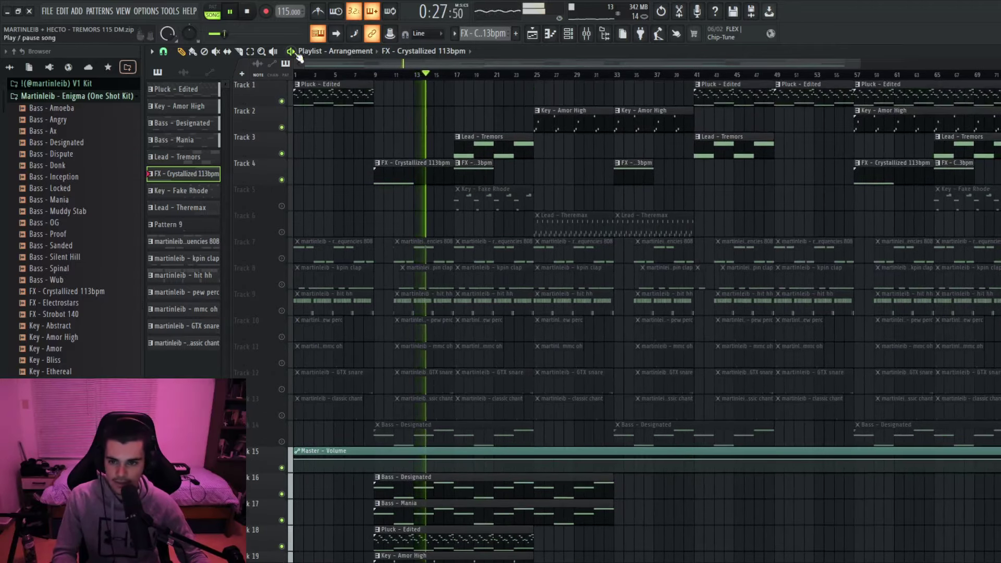
pyautogui.click(567, 34)
pyautogui.press('space')
pyautogui.moveTo(468, 210); pyautogui.dragTo(466, 288)
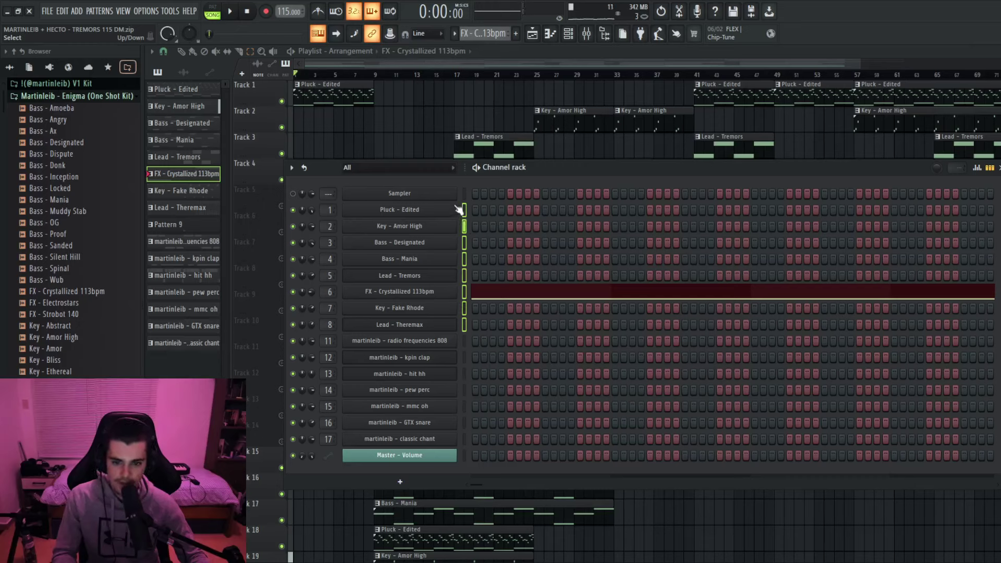
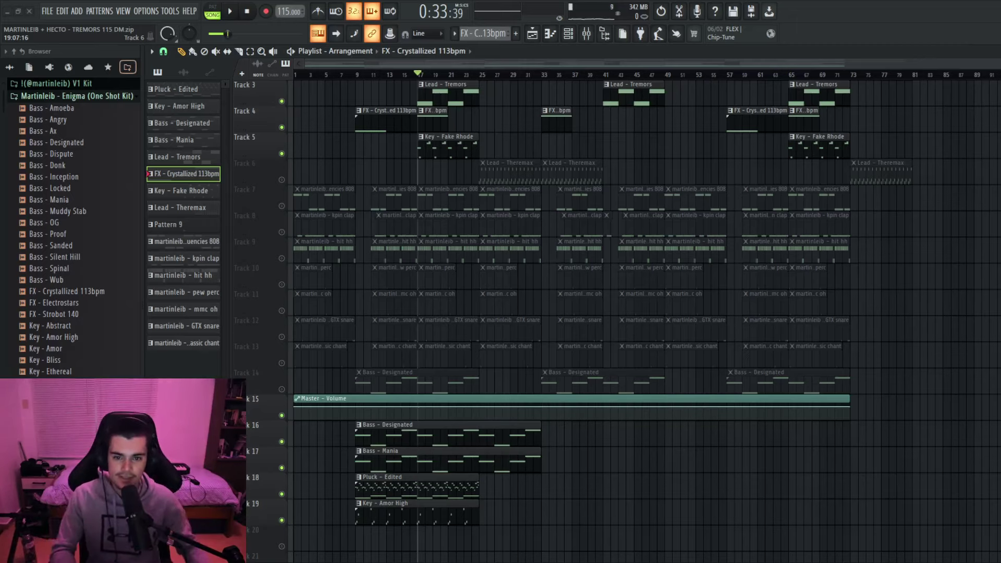
# Step: Open the Key - Fake Rhode clip on Track 5 in the piano roll, play its notes briefly and stop
pyautogui.doubleClick(453, 152)
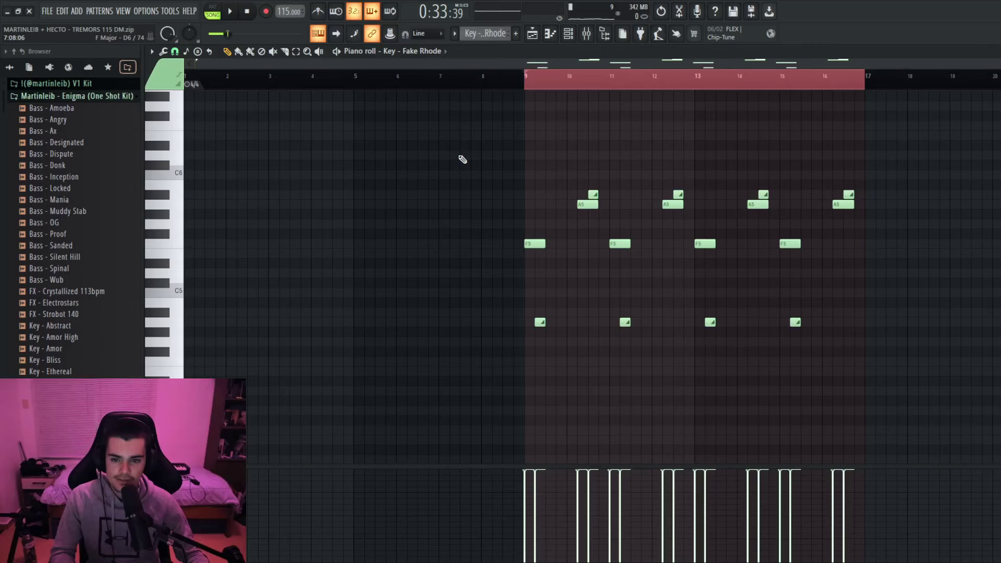
pyautogui.scroll(1, 543, 114)
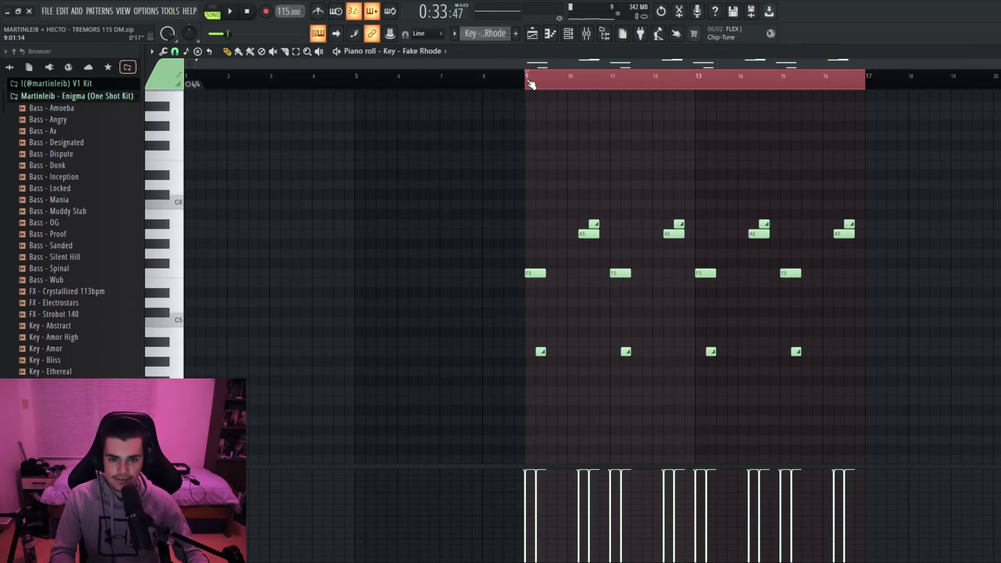
pyautogui.press('space')
pyautogui.scroll(2, 630, 167)
pyautogui.press('space')
# Step: Switch to pattern mode and play Key - Fake Rhode on its own from bar 9, following its F5, A4, A5 and A#5 notes
pyautogui.click(213, 11)
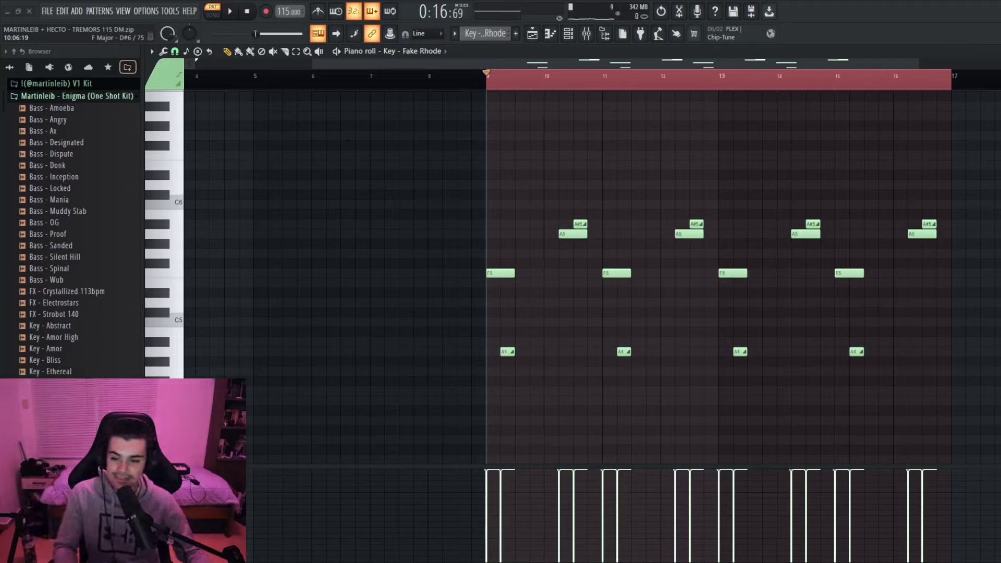
pyautogui.scroll(1, 524, 331)
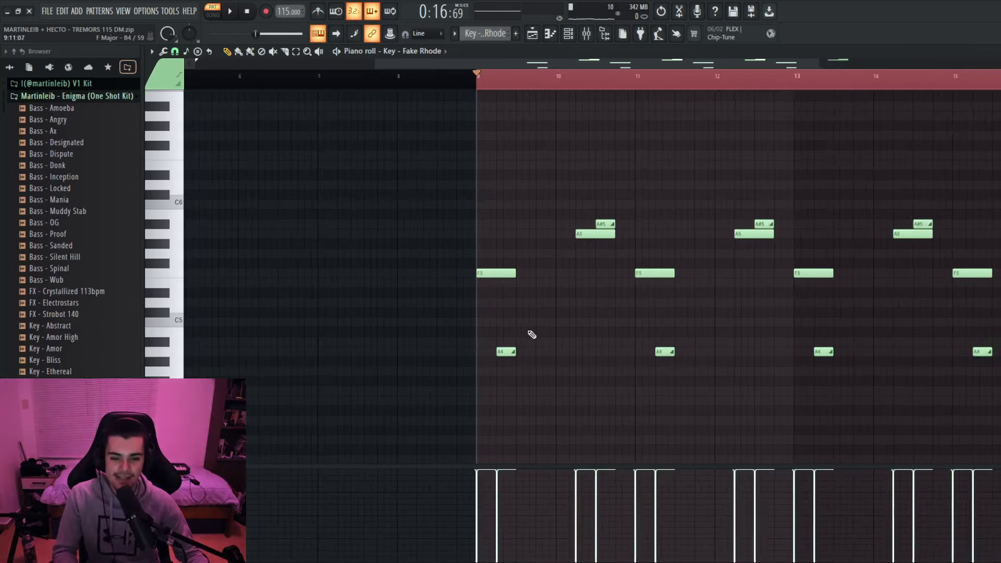
pyautogui.scroll(-2, 581, 334)
pyautogui.scroll(2, 484, 130)
pyautogui.press('space')
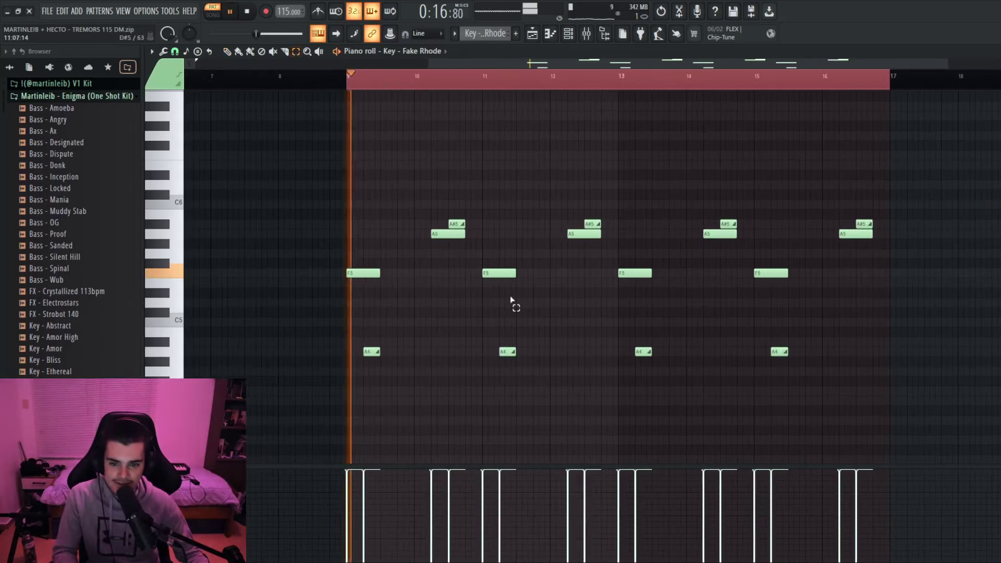
pyautogui.scroll(2, 485, 261)
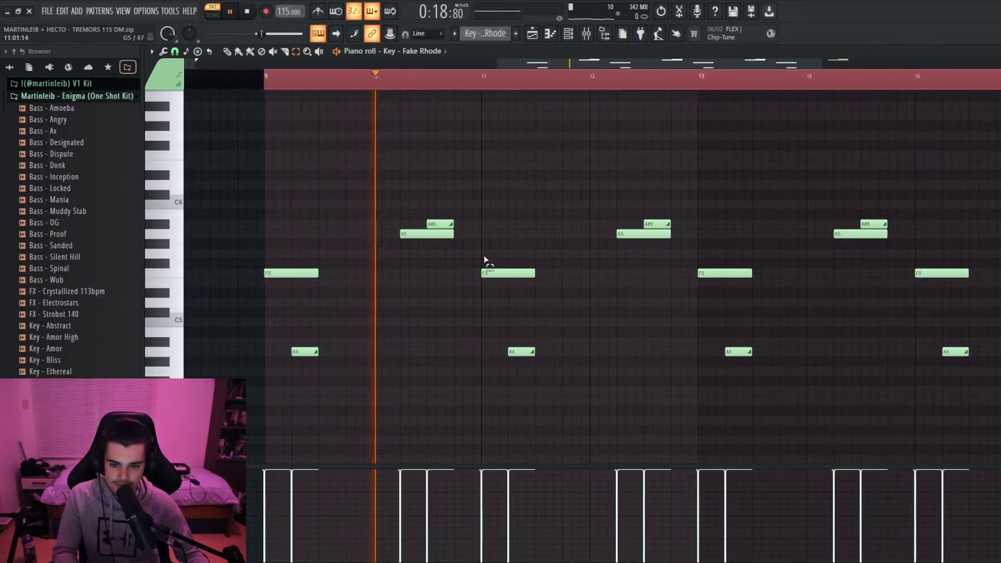
pyautogui.scroll(-3, 508, 241)
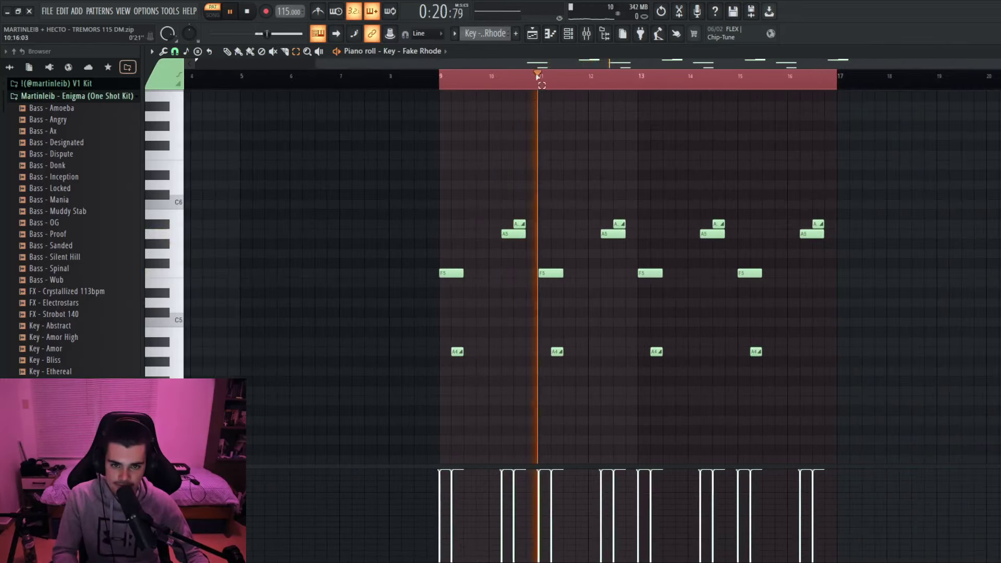
# Step: Play the playlist in song mode from bar 17 and follow Lead - Tremors, FX - Crystallized 113bpm and Key - Fake Rhode over the stacked patterns
pyautogui.press('F5')
pyautogui.scroll(-3, 328, 107)
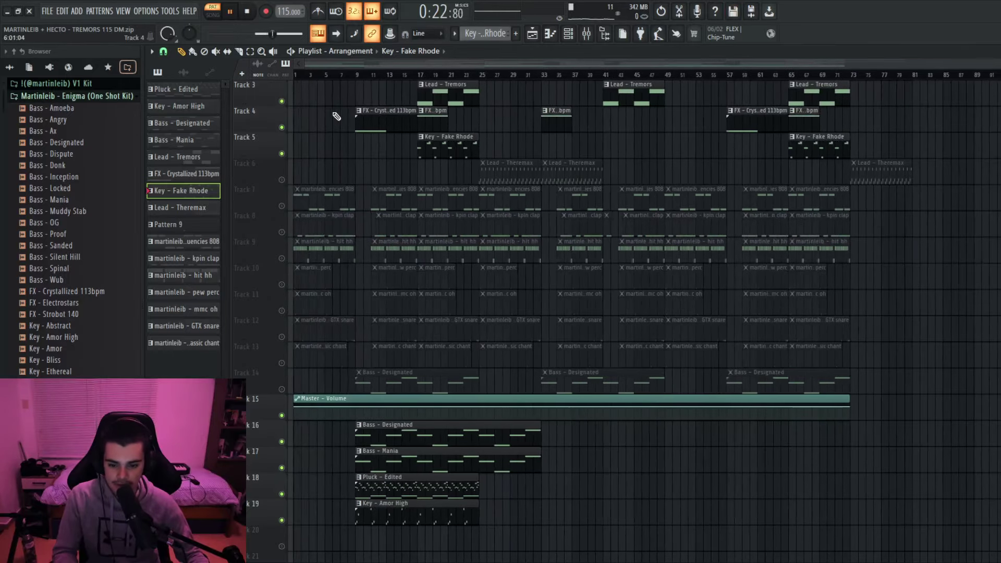
pyautogui.scroll(3, 336, 114)
pyautogui.click(518, 76)
pyautogui.press('space')
pyautogui.scroll(2, 574, 159)
pyautogui.press('space')
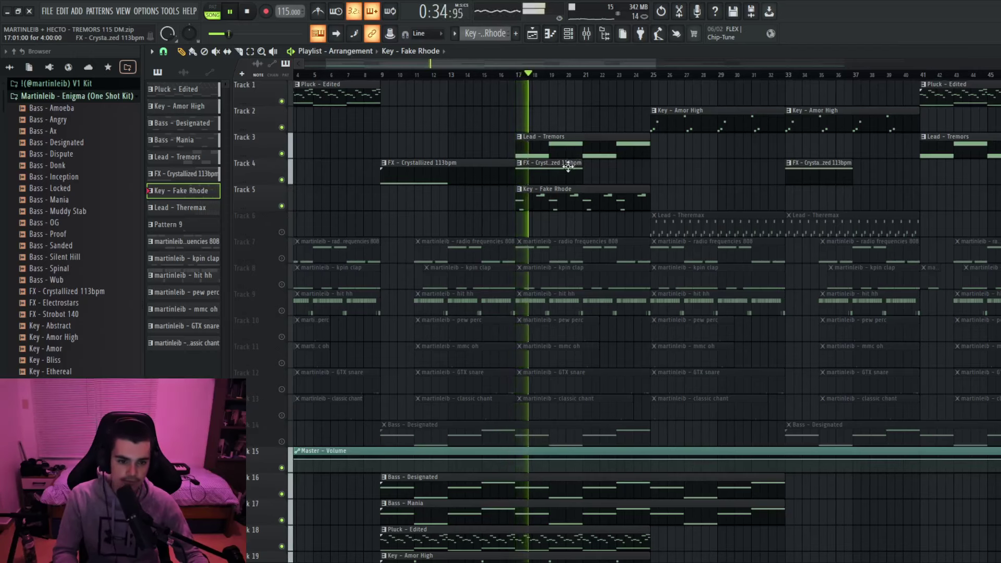
pyautogui.scroll(-3, 570, 199)
pyautogui.scroll(2, 474, 218)
pyautogui.scroll(-4, 454, 224)
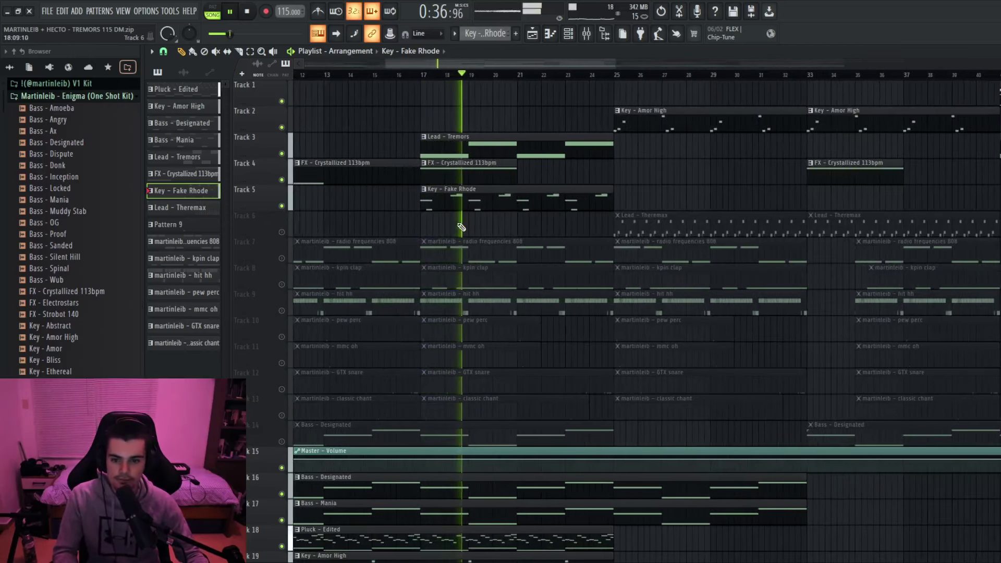
pyautogui.scroll(5, 476, 219)
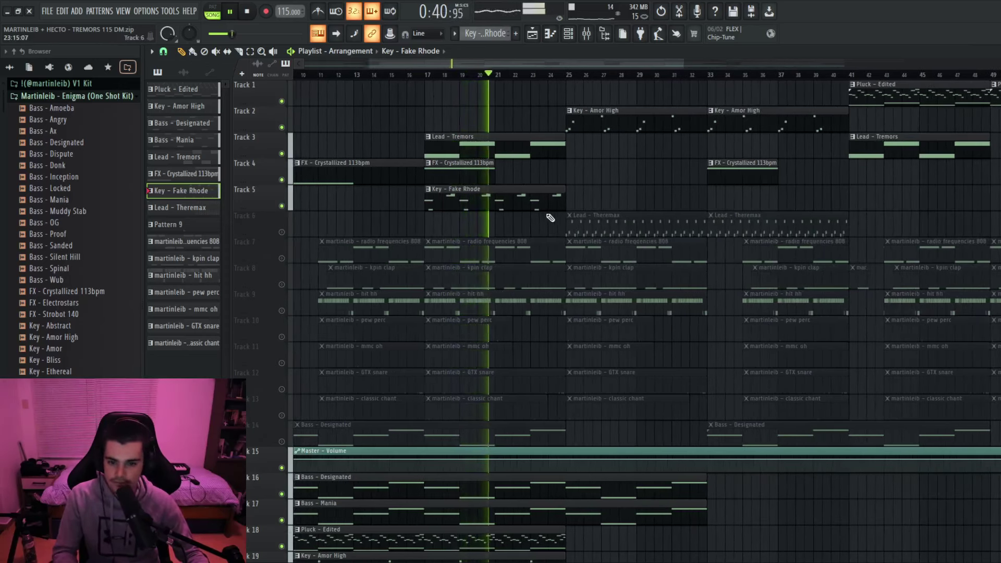
pyautogui.scroll(-5, 545, 216)
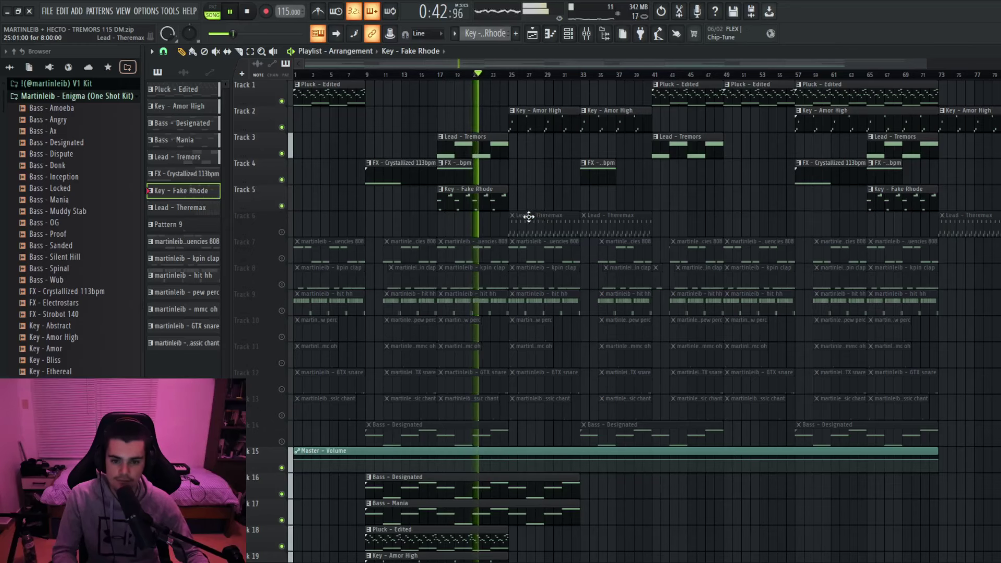
pyautogui.scroll(5, 529, 216)
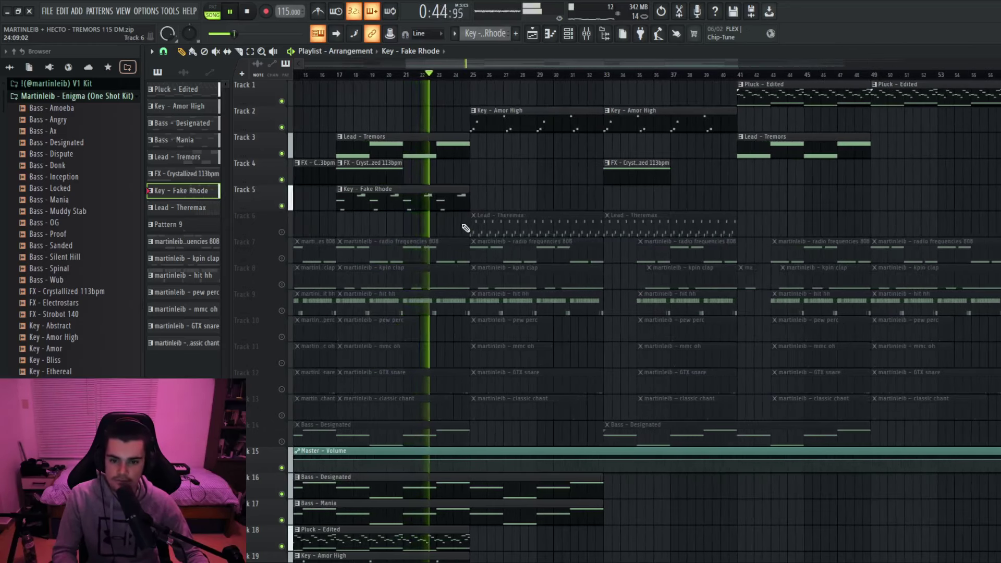
# Step: Continue song playback through Lead - Tremors and Key - Fake Rhode up to bar 24, then stop
pyautogui.scroll(-4, 485, 224)
pyautogui.scroll(3, 547, 228)
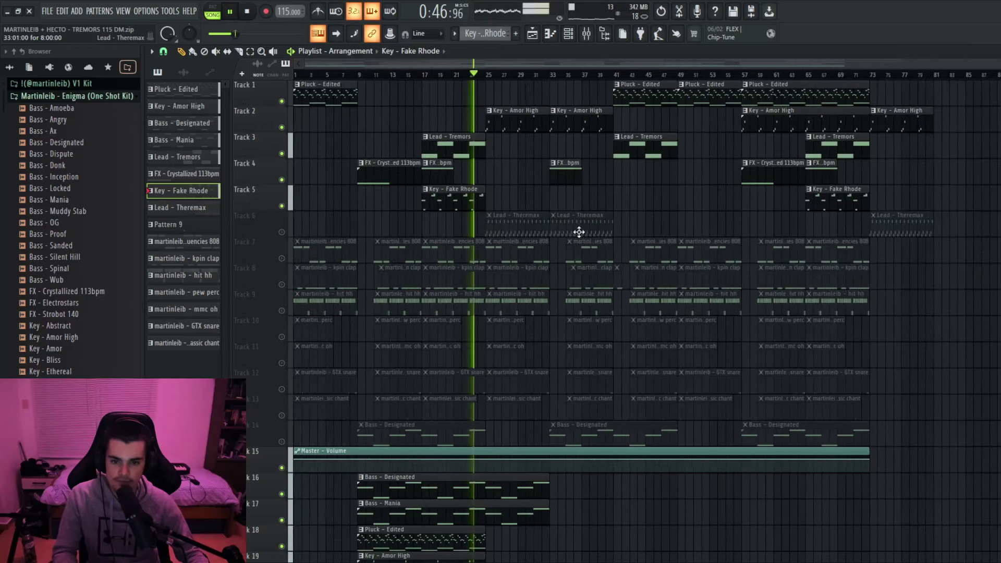
pyautogui.scroll(5, 437, 232)
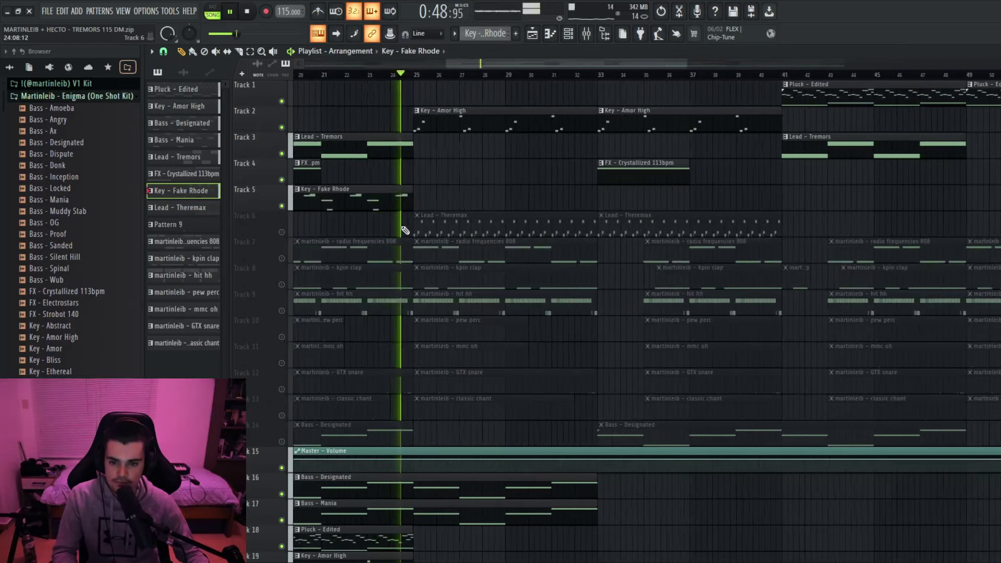
pyautogui.press('space')
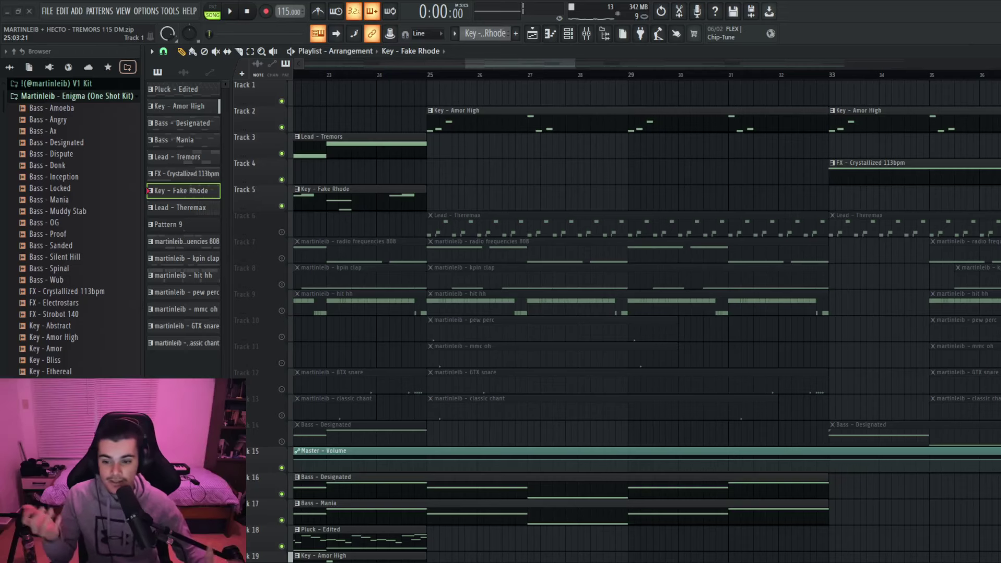
pyautogui.scroll(-4, 503, 138)
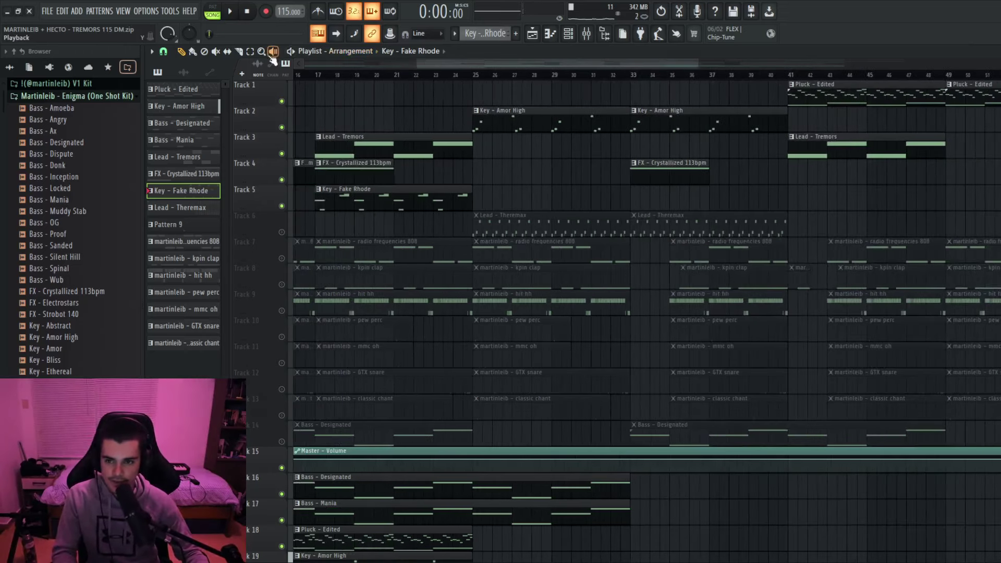
# Step: Unmute Track 6 and select its two Lead - Theremax clips between bars 25 and 41
pyautogui.click(250, 51)
pyautogui.scroll(-3, 533, 228)
pyautogui.moveTo(540, 228); pyautogui.dragTo(618, 232)
pyautogui.scroll(-1, 553, 245)
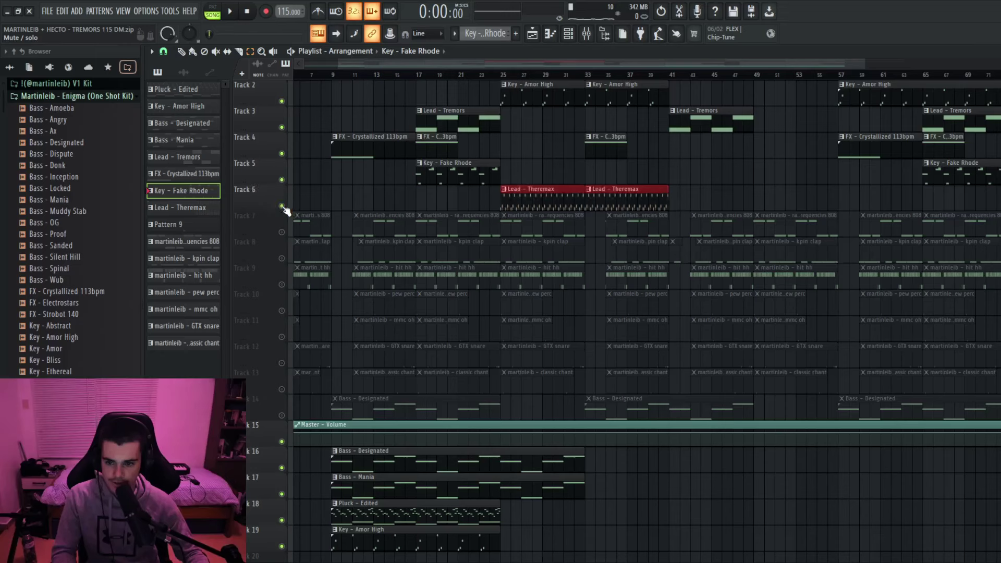
pyautogui.scroll(1, 434, 260)
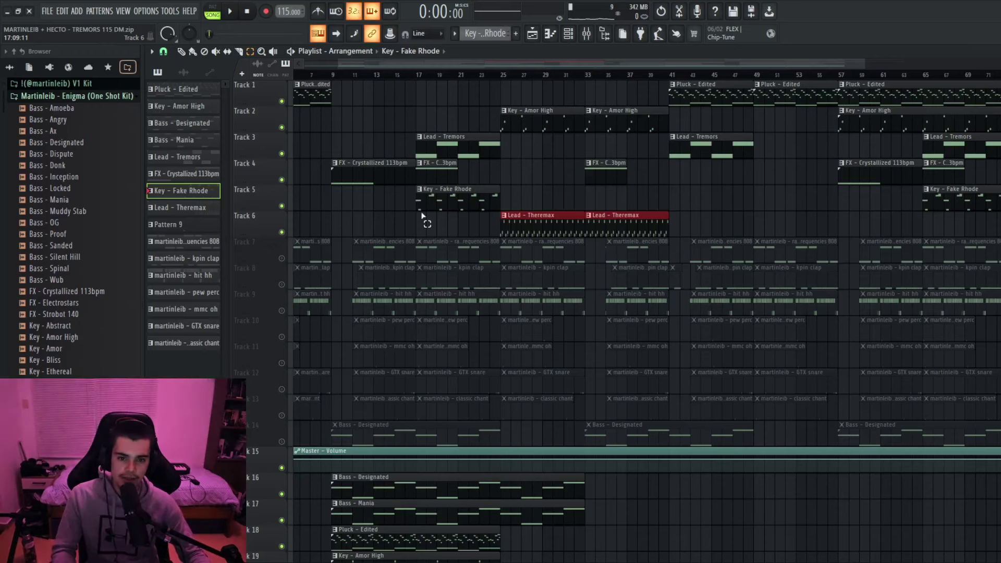
# Step: Mark the Key - Amor High and Lead - Theremax clips from bar 25, and place the playhead at bar 25
pyautogui.scroll(2, 509, 181)
pyautogui.moveTo(552, 151); pyautogui.dragTo(731, 114)
pyautogui.moveTo(551, 230); pyautogui.dragTo(770, 220)
pyautogui.moveTo(668, 201); pyautogui.dragTo(680, 215)
pyautogui.click(569, 203)
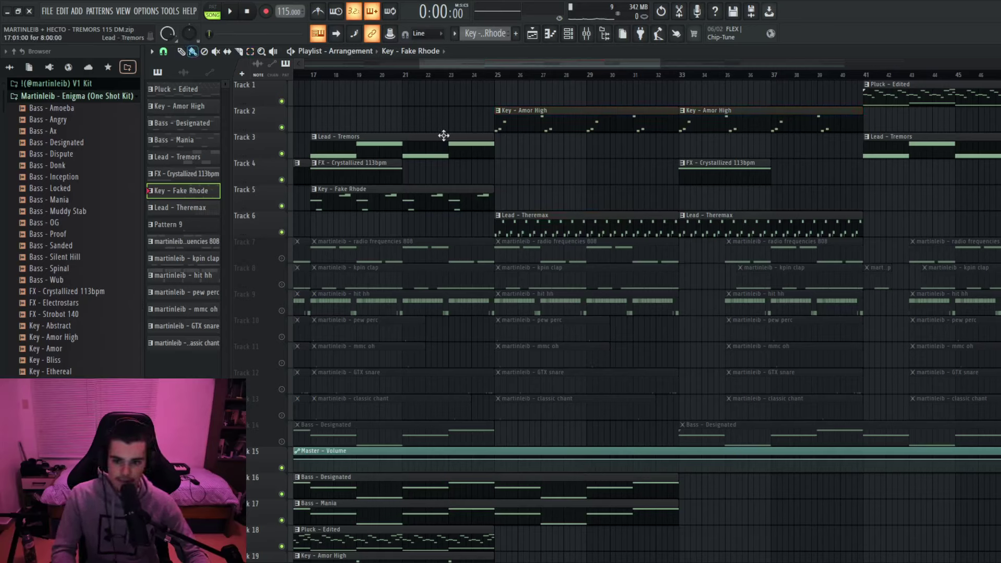
pyautogui.click(498, 76)
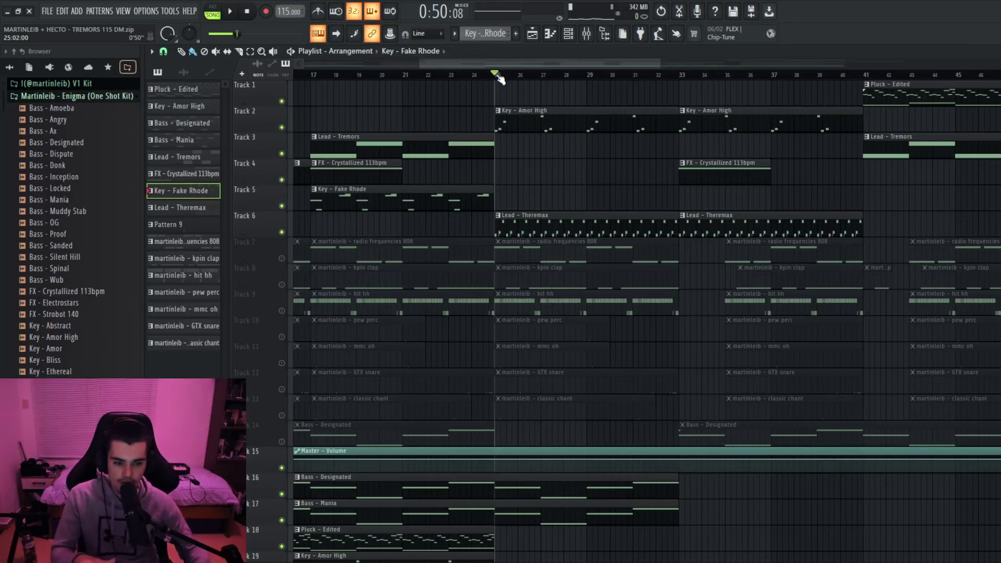
# Step: Try shortening the Bass - Mania clip on Track 17 to end at bar 25, and undo it
pyautogui.scroll(-5, 494, 296)
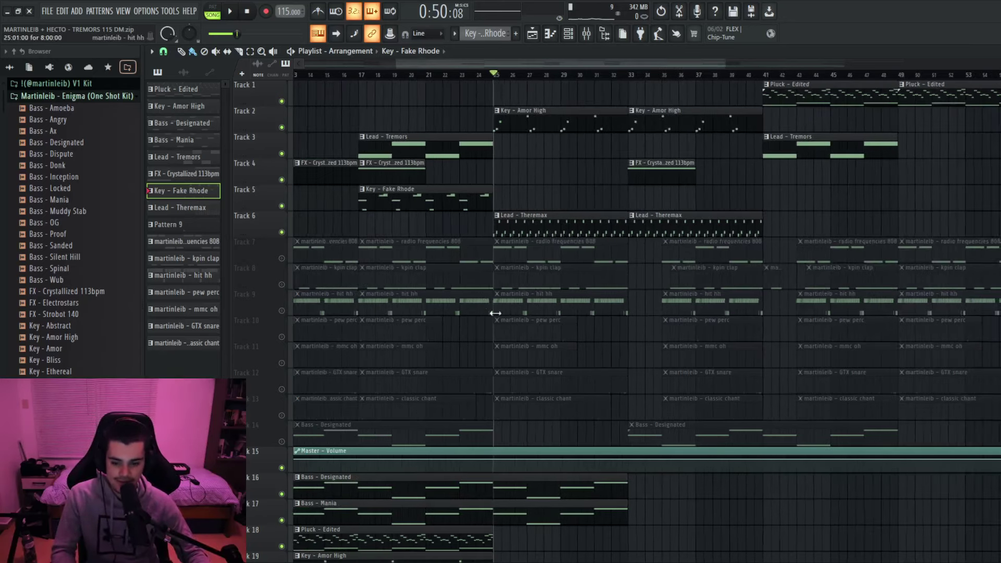
pyautogui.moveTo(578, 514); pyautogui.dragTo(499, 515)
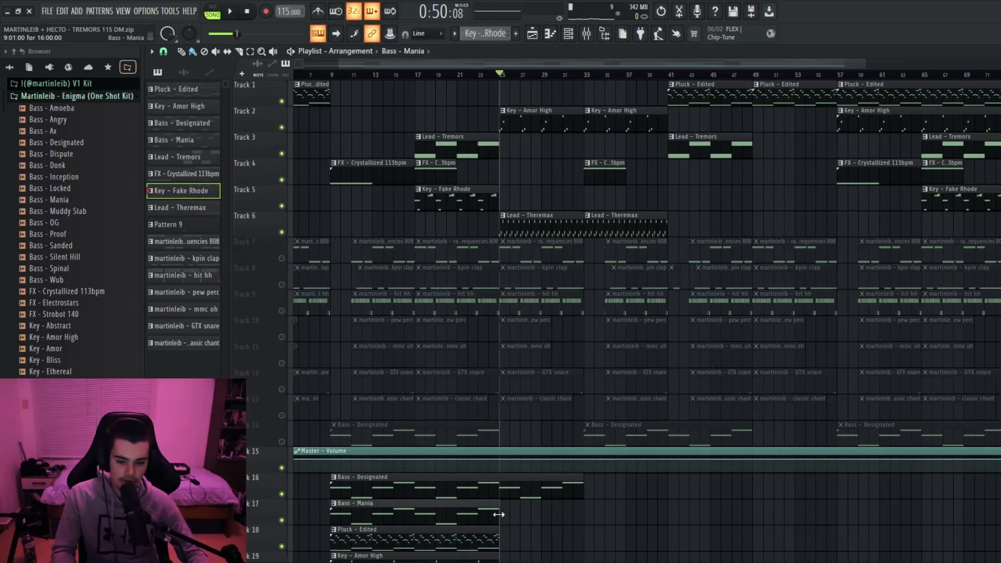
pyautogui.scroll(5, 511, 357)
pyautogui.hotkey('ctrl', 'z')
# Step: Play from bar 25, examine the Lead - Theremax notes in the piano roll, and return to the playlist
pyautogui.press('space')
pyautogui.doubleClick(514, 229)
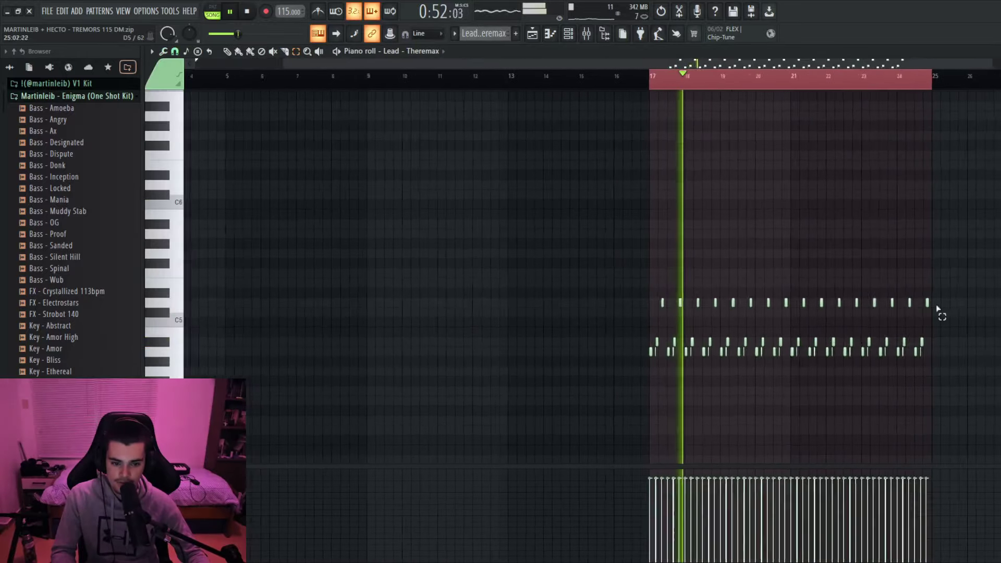
pyautogui.moveTo(935, 262); pyautogui.dragTo(365, 375)
pyautogui.scroll(5, 472, 358)
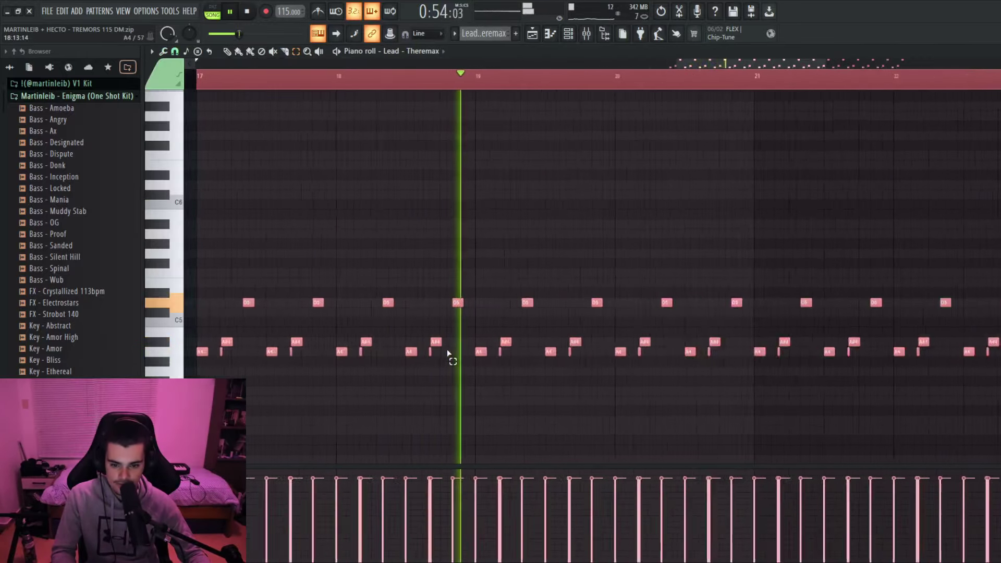
pyautogui.click(520, 363)
pyautogui.scroll(-6, 619, 373)
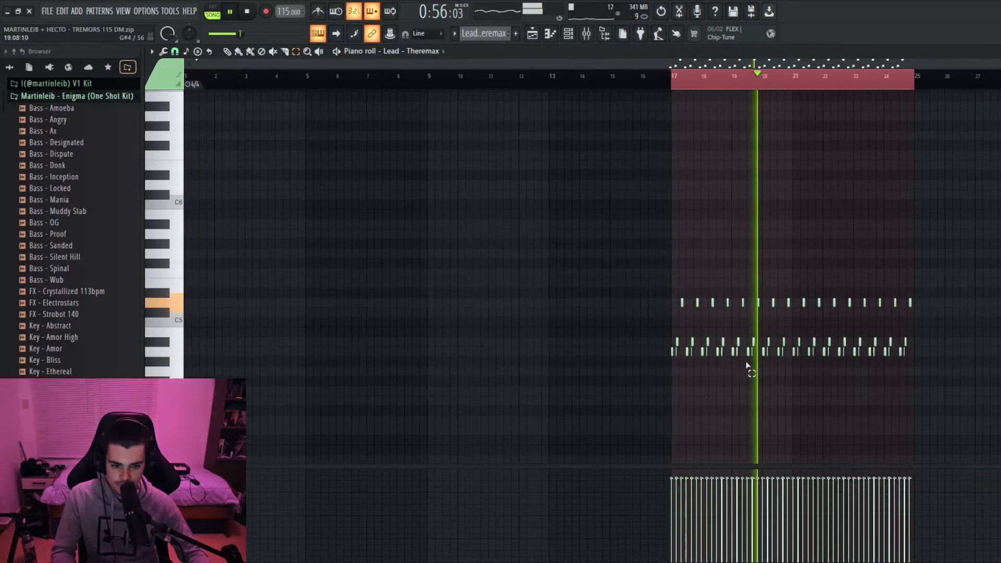
pyautogui.scroll(2, 975, 397)
pyautogui.click(549, 33)
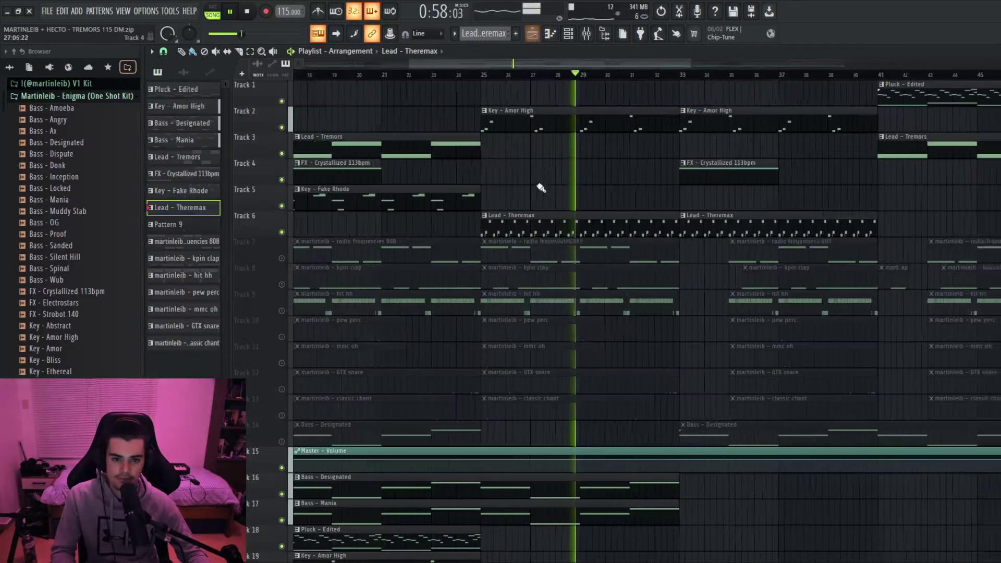
# Step: Stop playback and delete the stacked Bass - Designated and Bass - Mania clips from Tracks 16 and 17
pyautogui.scroll(-5, 539, 198)
pyautogui.press('space')
pyautogui.scroll(2, 353, 135)
pyautogui.scroll(-7, 352, 136)
pyautogui.scroll(7, 468, 382)
pyautogui.scroll(-1, 438, 442)
pyautogui.rightClick(433, 466)
pyautogui.rightClick(432, 489)
# Step: Move the stacked Pluck - Edited clip back to Track 1 and Key - Amor High back to Track 2 at bar 9
pyautogui.moveTo(431, 505); pyautogui.dragTo(434, 59)
pyautogui.moveTo(430, 555); pyautogui.dragTo(430, 109)
pyautogui.scroll(-2, 430, 111)
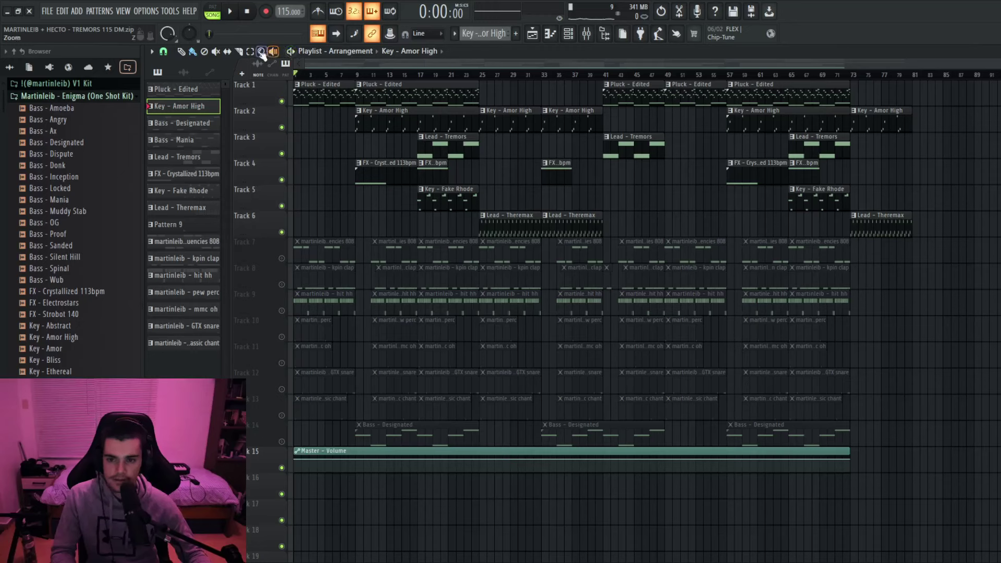
# Step: Select all the melody clips on Tracks 1 to 6 to show the whole melody arrangement
pyautogui.moveTo(899, 81); pyautogui.dragTo(231, 212)
pyautogui.moveTo(913, 238); pyautogui.dragTo(222, 94)
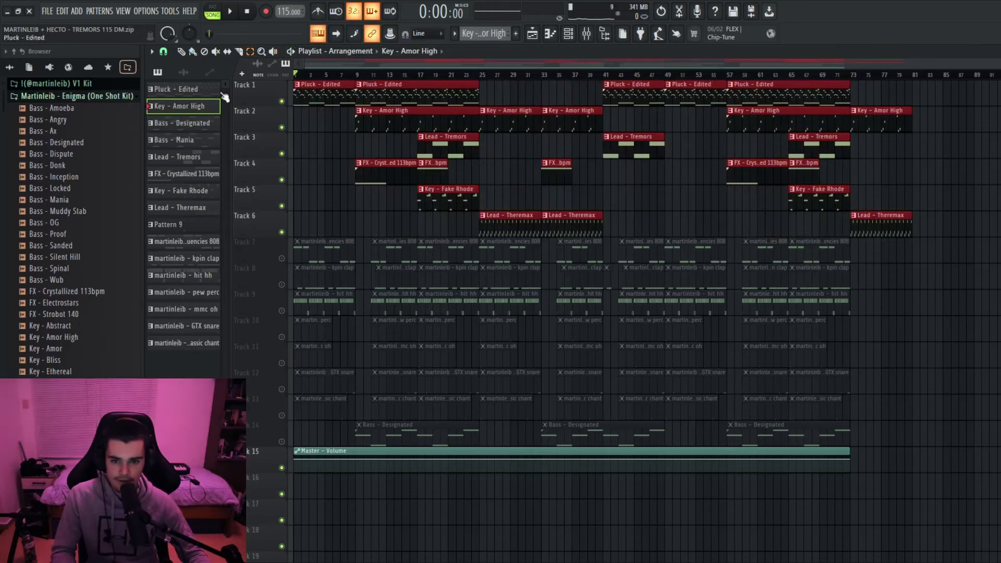
pyautogui.moveTo(946, 237); pyautogui.dragTo(285, 92)
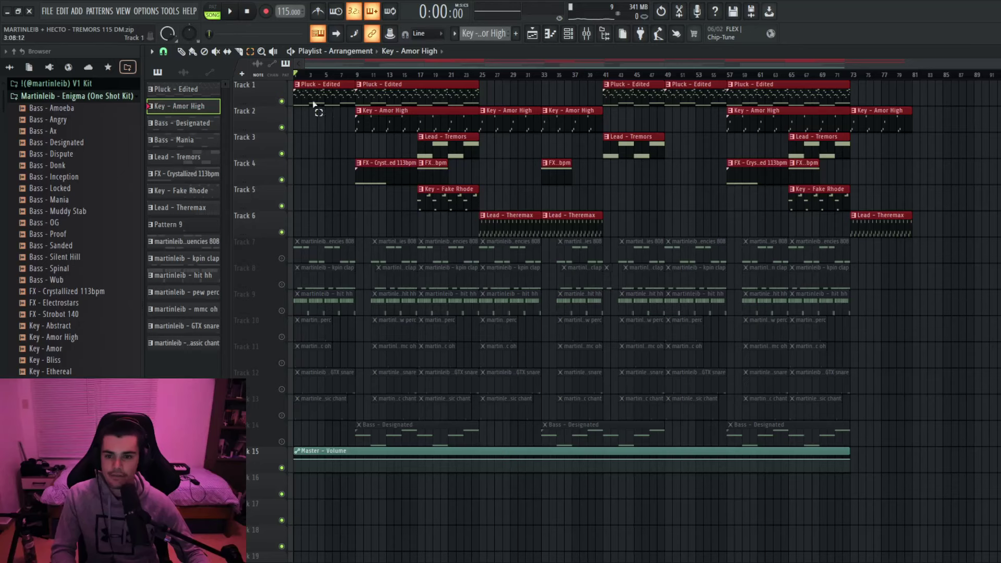
# Step: Try moving the first Lead - Tremors, Key - Fake Rhode and Lead - Theremax clips to bar 9, and undo the moves
pyautogui.moveTo(438, 145); pyautogui.dragTo(376, 148)
pyautogui.moveTo(439, 196); pyautogui.dragTo(376, 197)
pyautogui.moveTo(521, 233); pyautogui.dragTo(397, 232)
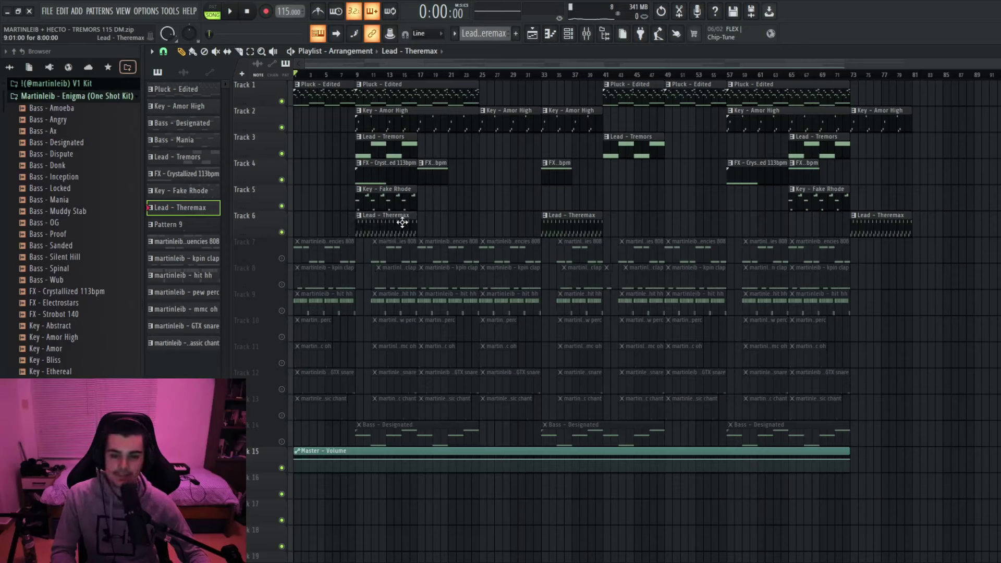
pyautogui.hotkey('ctrl', 'alt', 'z')
pyautogui.hotkey('ctrl', 'alt', 'z')
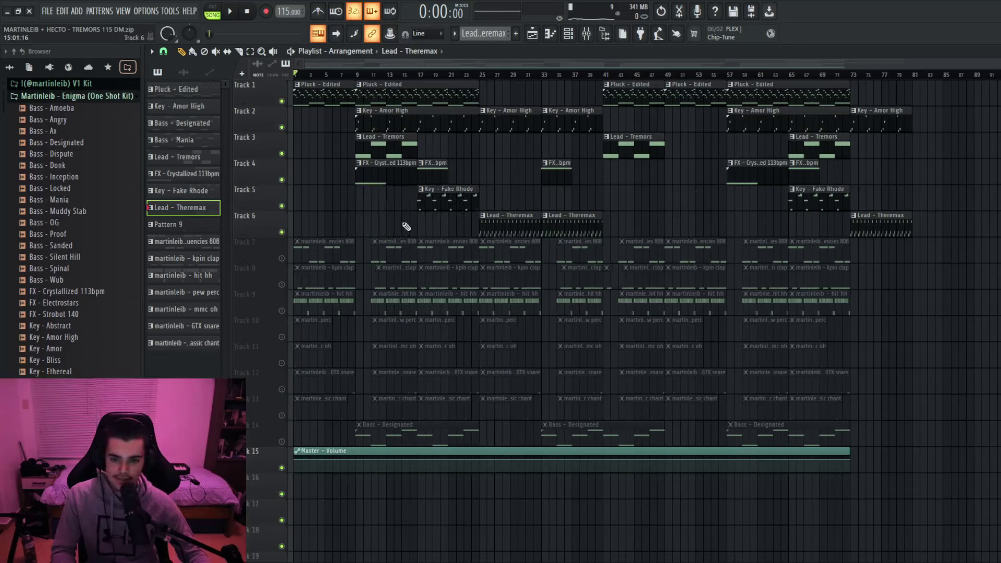
pyautogui.hotkey('ctrl', 'alt', 'z')
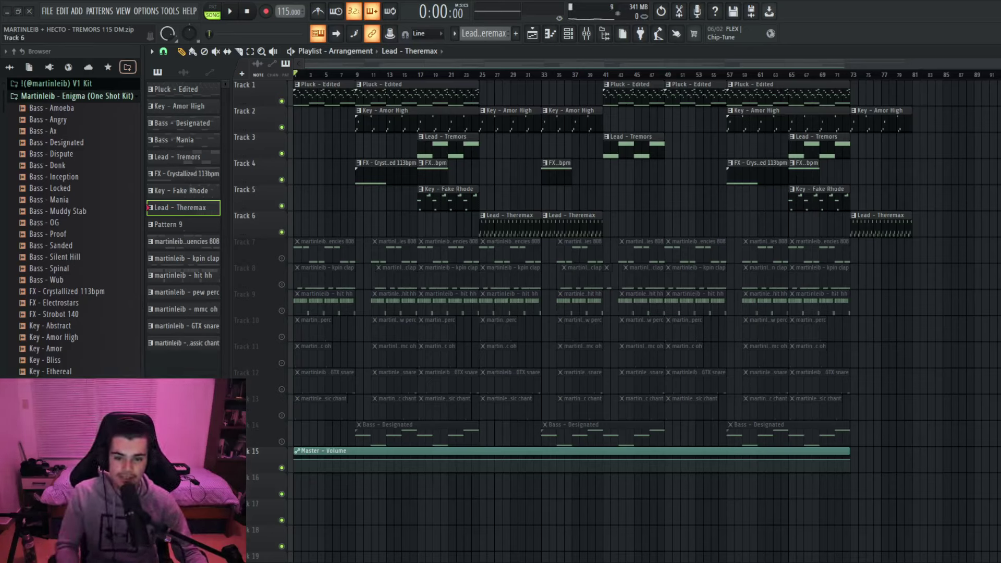
# Step: Mark the section from bar 17 to 25 and the section from bar 25 to 33 to compare their layers
pyautogui.scroll(3, 421, 139)
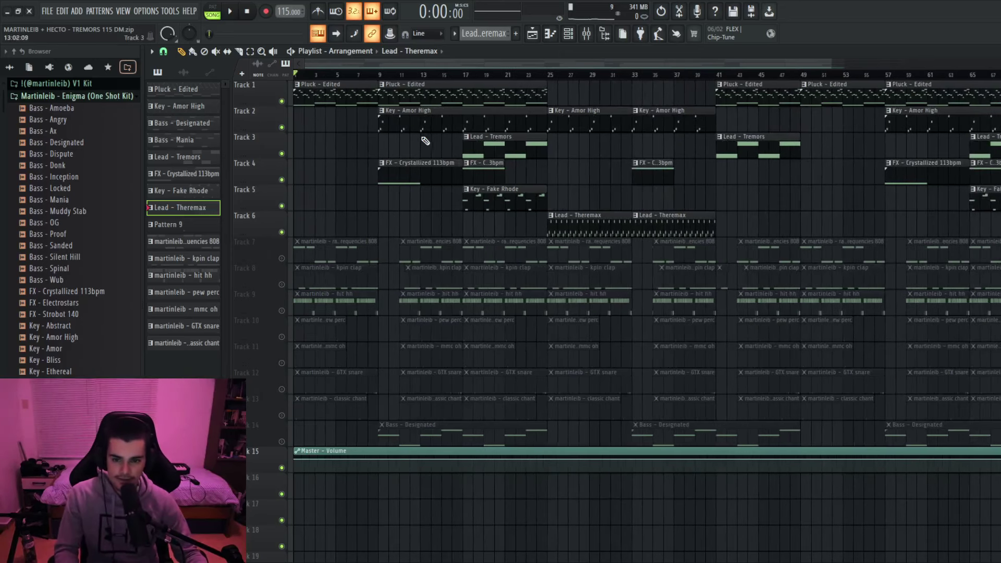
pyautogui.click(490, 76)
pyautogui.moveTo(493, 81); pyautogui.dragTo(608, 78)
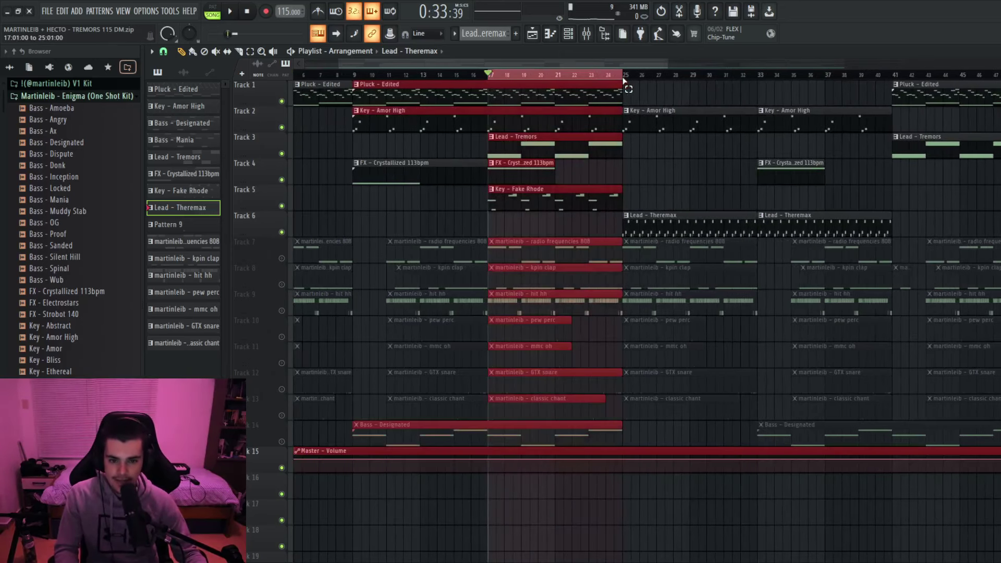
pyautogui.click(625, 78)
pyautogui.moveTo(626, 81); pyautogui.dragTo(750, 80)
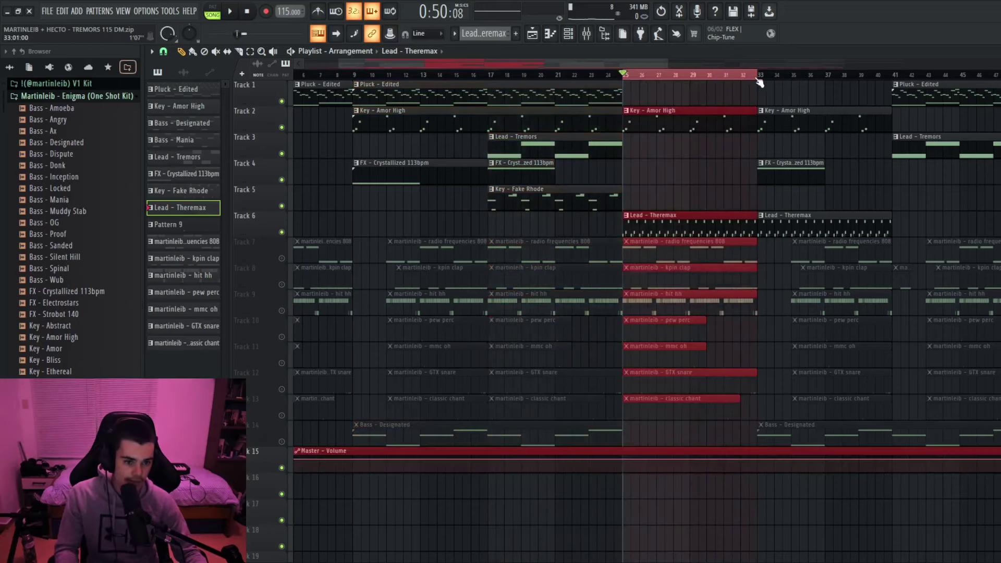
pyautogui.scroll(-4, 715, 134)
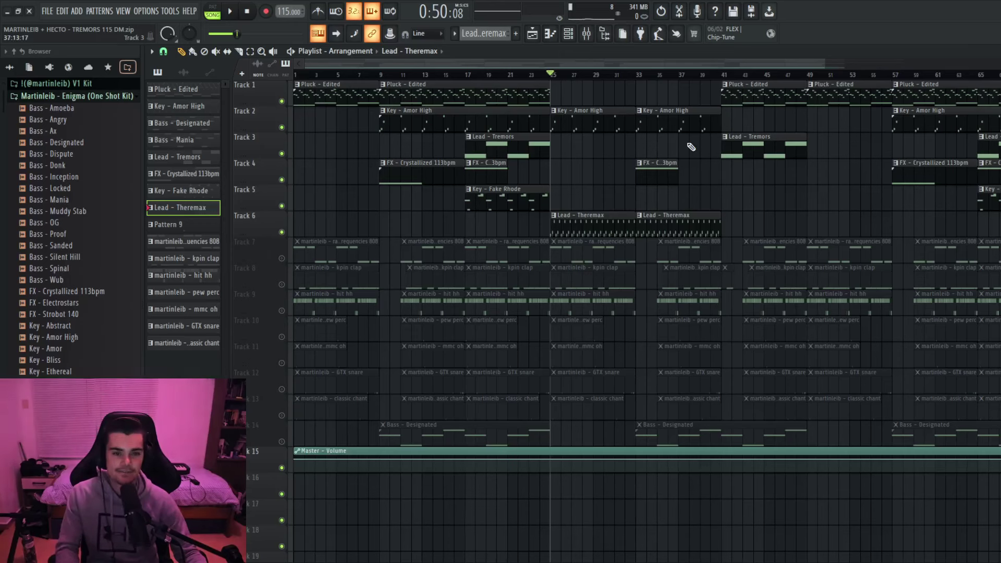
pyautogui.scroll(-2, 616, 179)
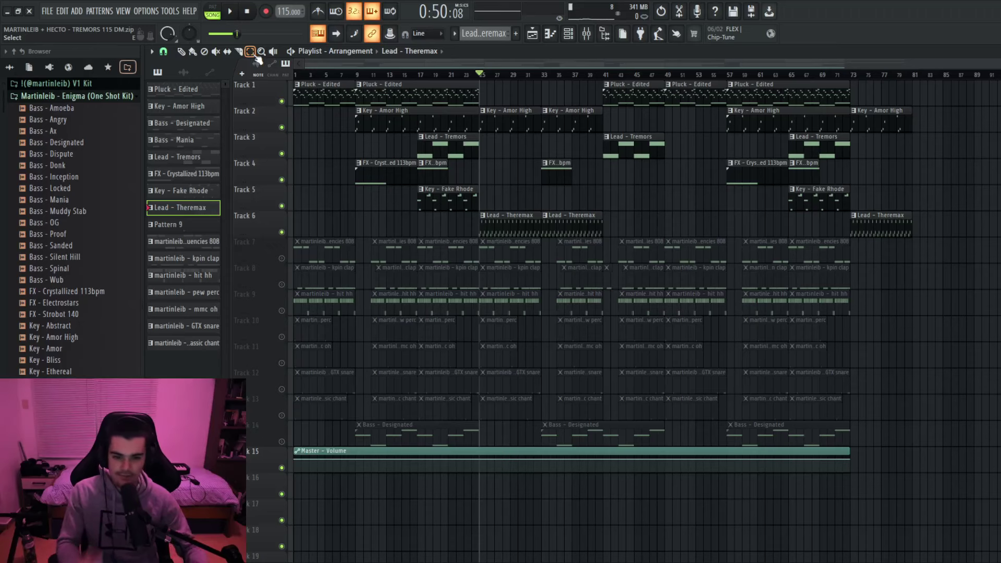
# Step: Highlight all melody clips on Tracks 1 to 6, and narrow the selection to the Pluck - Edited clips on Track 1
pyautogui.scroll(3, 480, 133)
pyautogui.moveTo(502, 143); pyautogui.dragTo(482, 147)
pyautogui.click(493, 151)
pyautogui.scroll(-3, 494, 152)
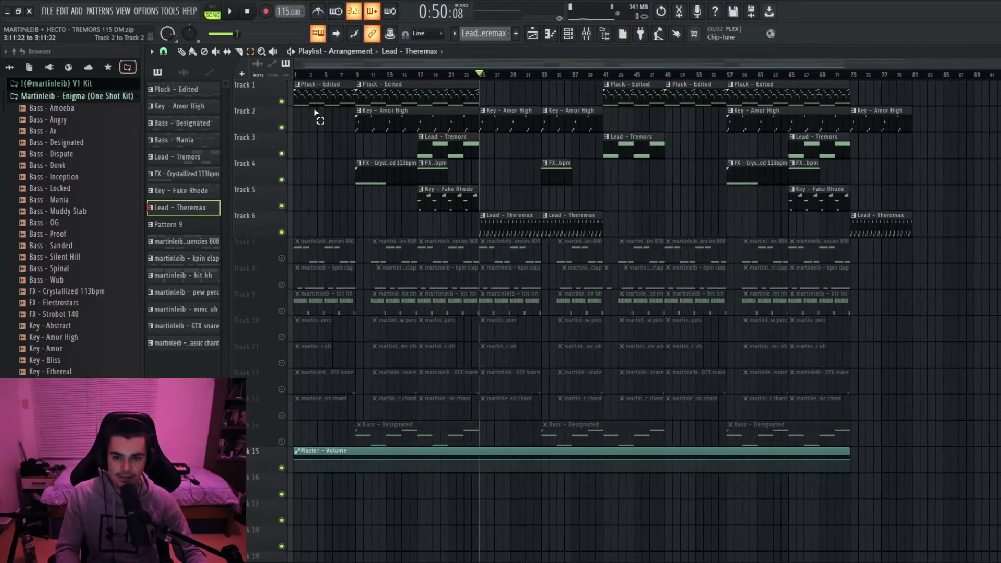
pyautogui.moveTo(315, 113); pyautogui.dragTo(292, 99)
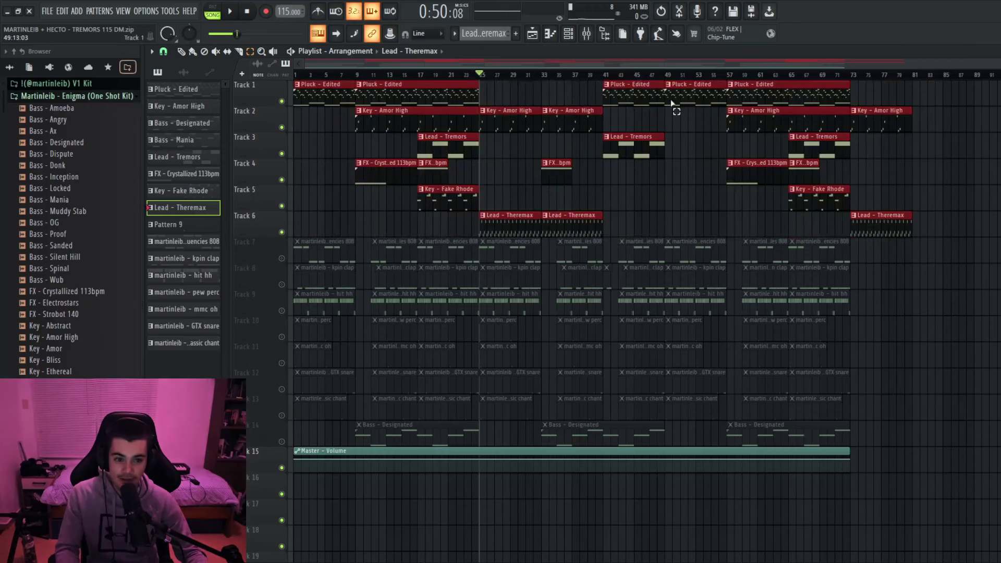
pyautogui.moveTo(764, 93); pyautogui.dragTo(312, 92)
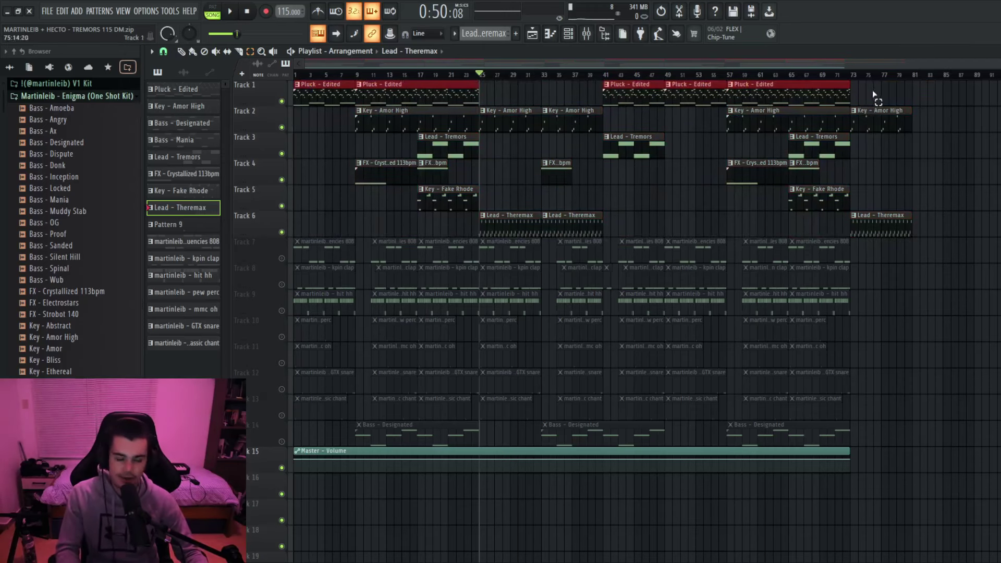
# Step: Clear the clip selection and save the project
pyautogui.scroll(-2, 531, 224)
pyautogui.scroll(2, 531, 224)
pyautogui.scroll(2, 366, 204)
pyautogui.scroll(-2, 315, 201)
pyautogui.hotkey('ctrl', 's')
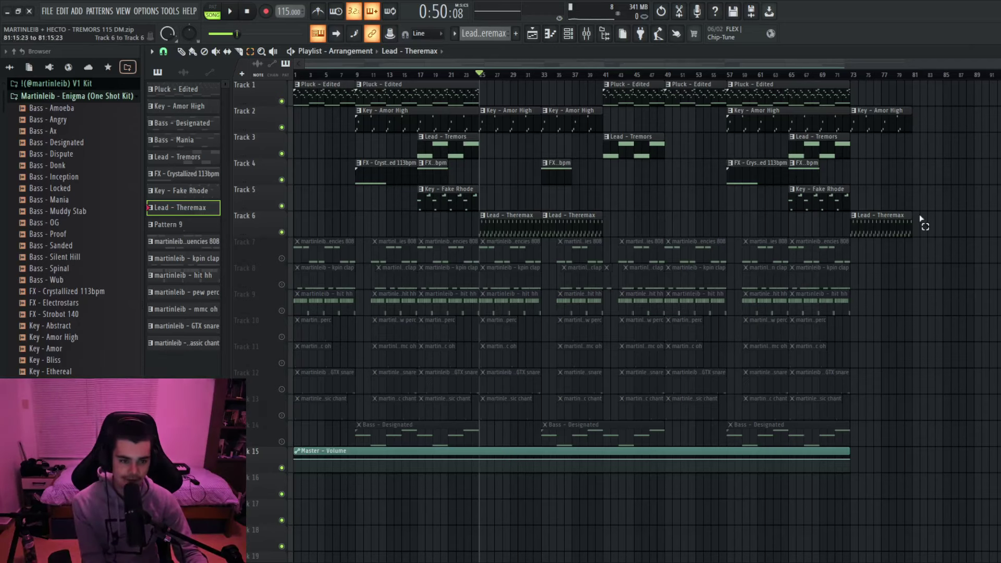
# Step: Box-select the melody clips from Lead - Theremax up to Pluck - Edited for review, and return the playhead to the start
pyautogui.moveTo(921, 219); pyautogui.dragTo(906, 232)
pyautogui.moveTo(909, 237)
pyautogui.mouseDown()
pyautogui.moveTo(899, 215)
pyautogui.moveTo(294, 84)
pyautogui.moveTo(845, 233)
pyautogui.moveTo(900, 235)
pyautogui.mouseUp()
pyautogui.moveTo(900, 234); pyautogui.dragTo(336, 68)
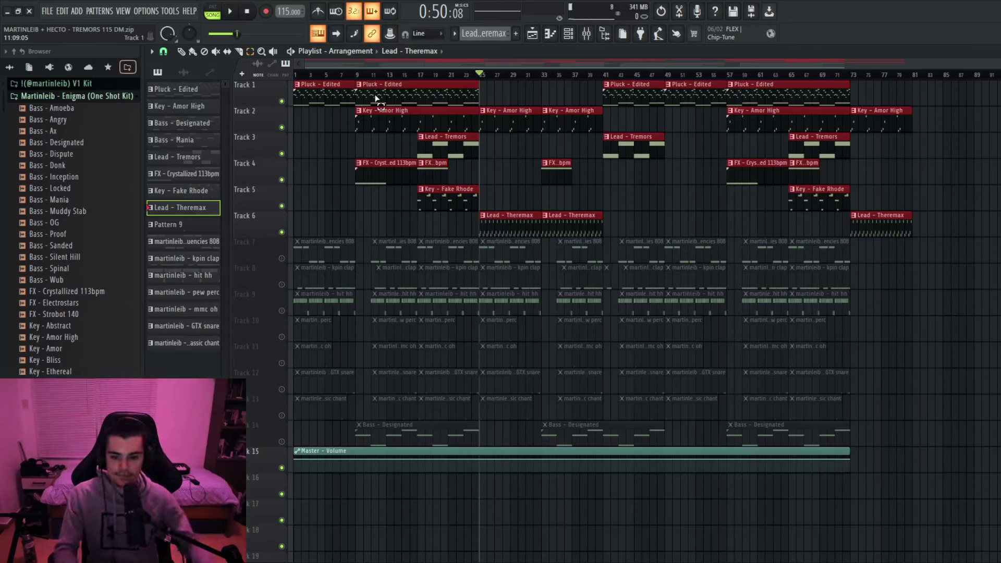
pyautogui.click(396, 251)
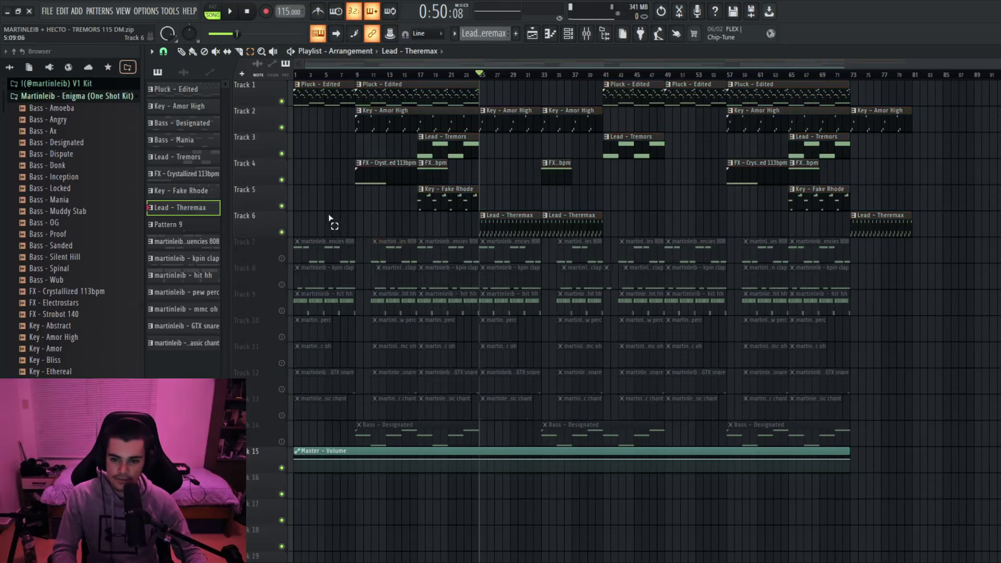
pyautogui.scroll(3, 284, 215)
pyautogui.scroll(-3, 284, 212)
pyautogui.moveTo(884, 234); pyautogui.dragTo(243, 46)
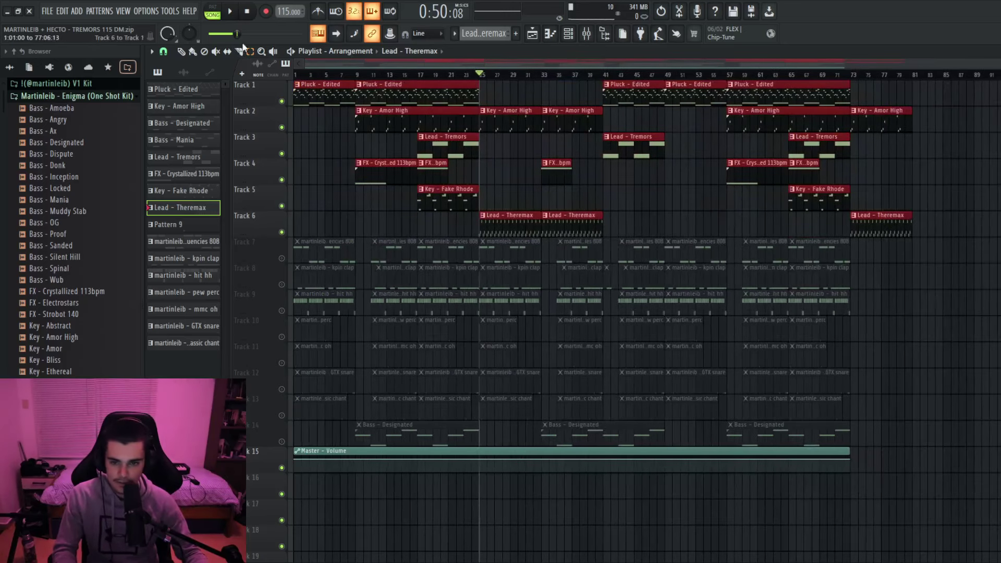
pyautogui.click(251, 17)
# Step: Unmute Track 8 and open its first martinleib - kpin clap clip in the piano roll
pyautogui.scroll(4, 234, 253)
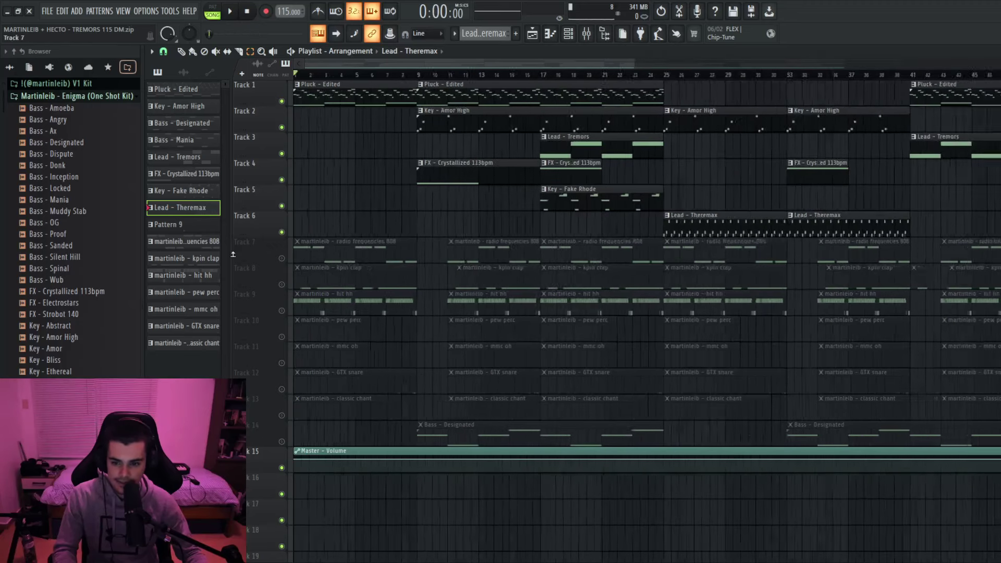
pyautogui.click(283, 285)
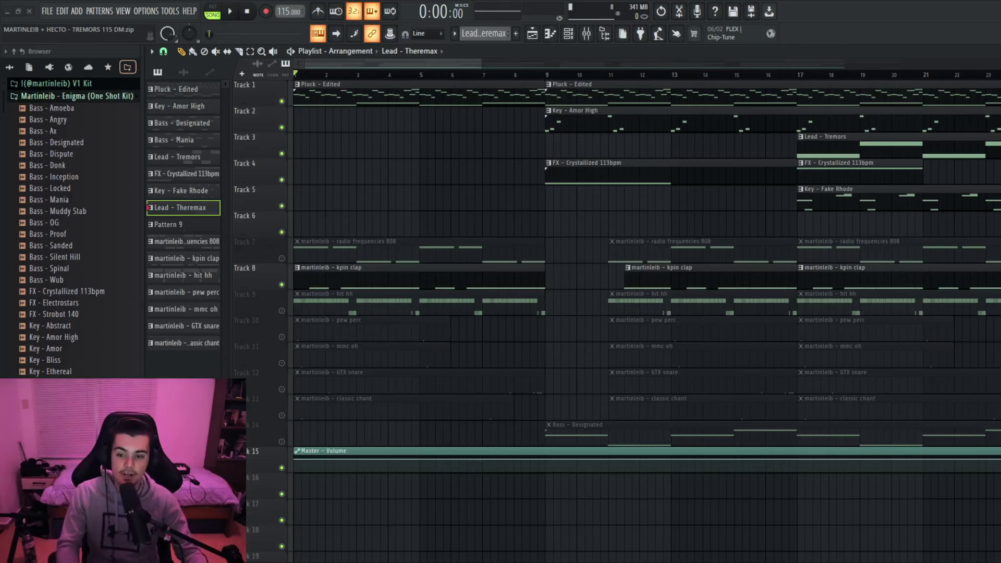
pyautogui.scroll(-3, 326, 250)
pyautogui.doubleClick(339, 279)
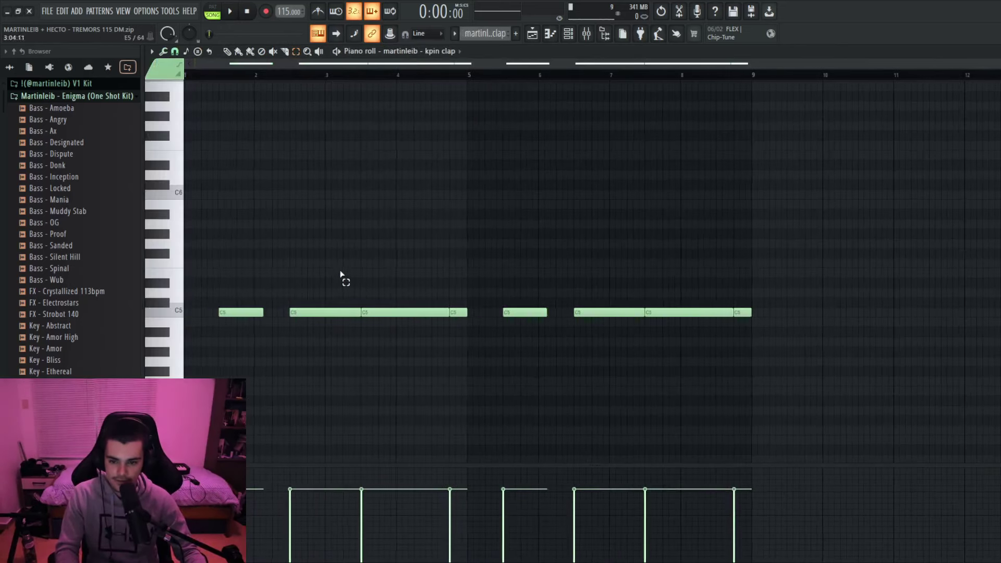
# Step: Play the kpin clap pattern and select the short last notes of bars 4 and 8 for review
pyautogui.press('space')
pyautogui.scroll(2, 416, 172)
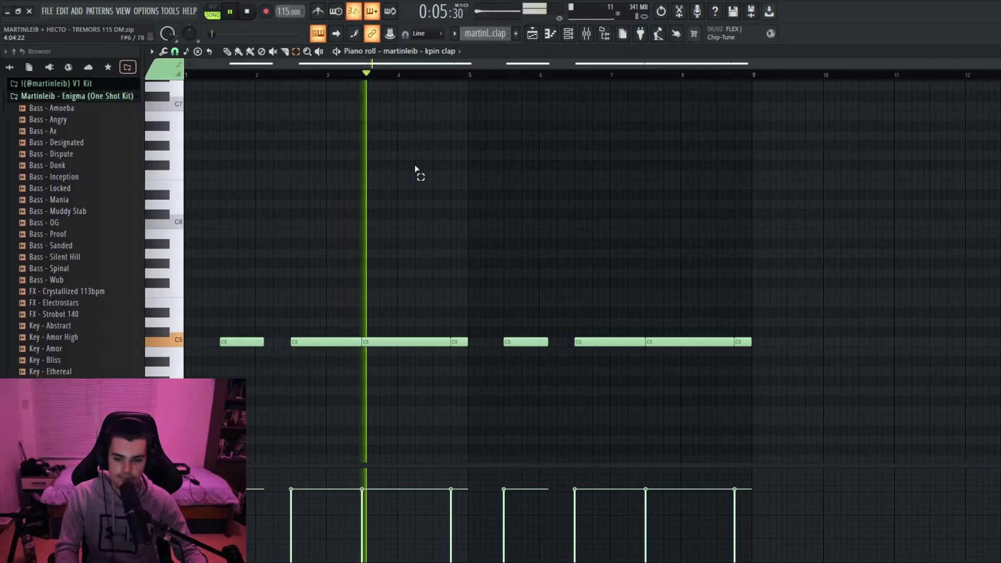
pyautogui.scroll(2, 495, 163)
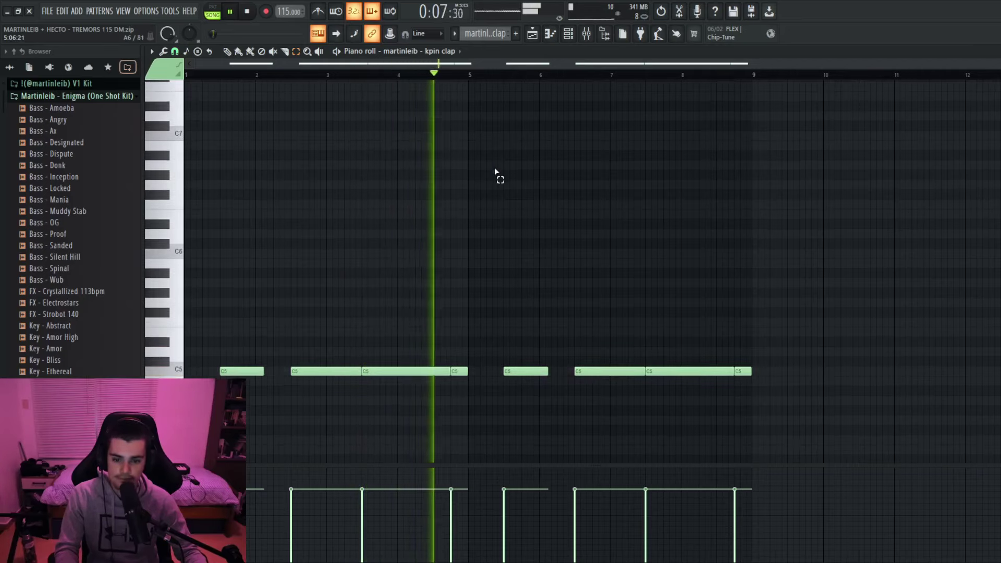
pyautogui.click(744, 372)
pyautogui.moveTo(468, 360); pyautogui.dragTo(465, 447)
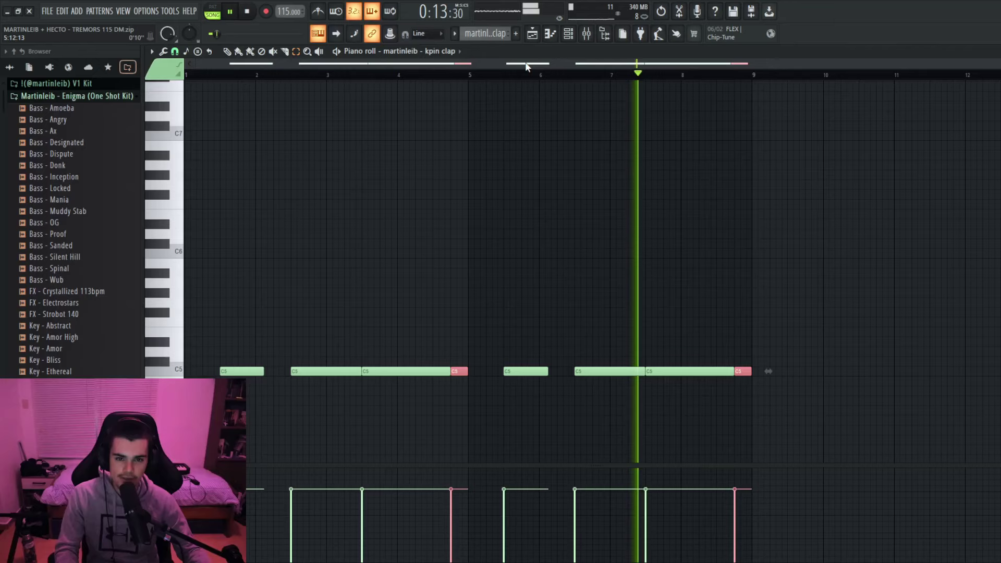
pyautogui.press('space')
pyautogui.click(761, 303)
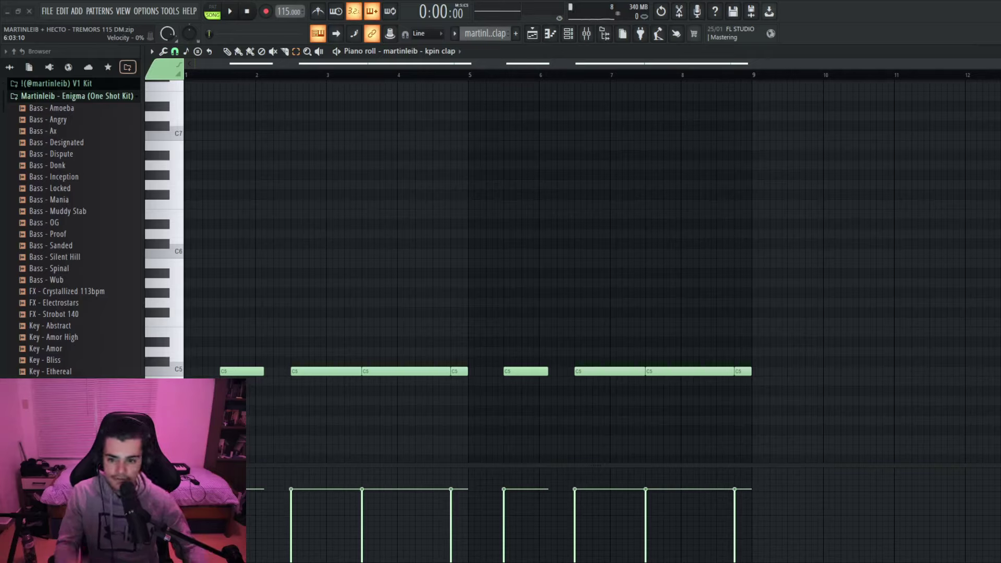
pyautogui.moveTo(456, 328); pyautogui.dragTo(467, 394)
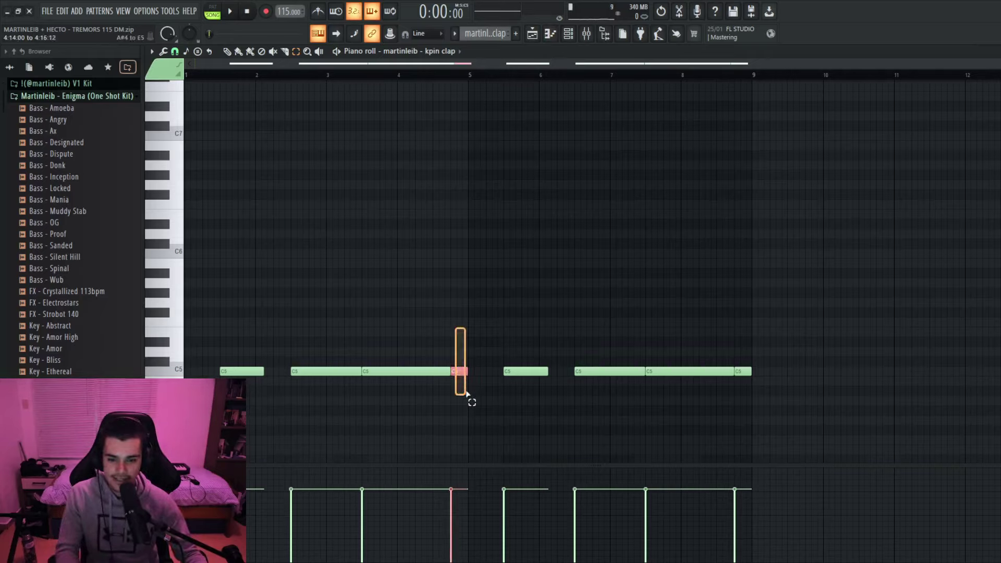
pyautogui.moveTo(751, 339); pyautogui.dragTo(748, 403)
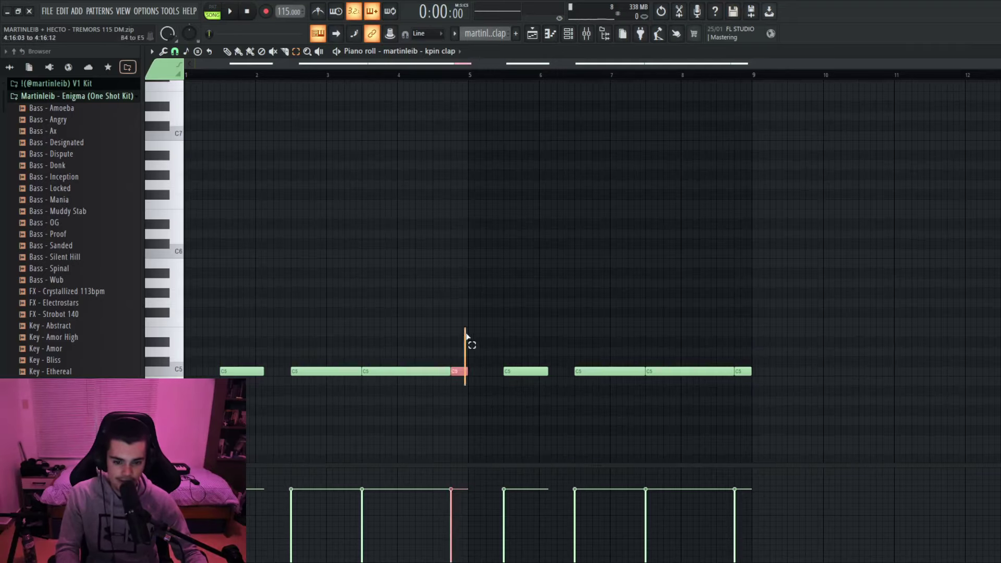
# Step: Return to the playlist and unmute Tracks 10 to 14, keeping the hit hh on Track 9 muted
pyautogui.click(532, 33)
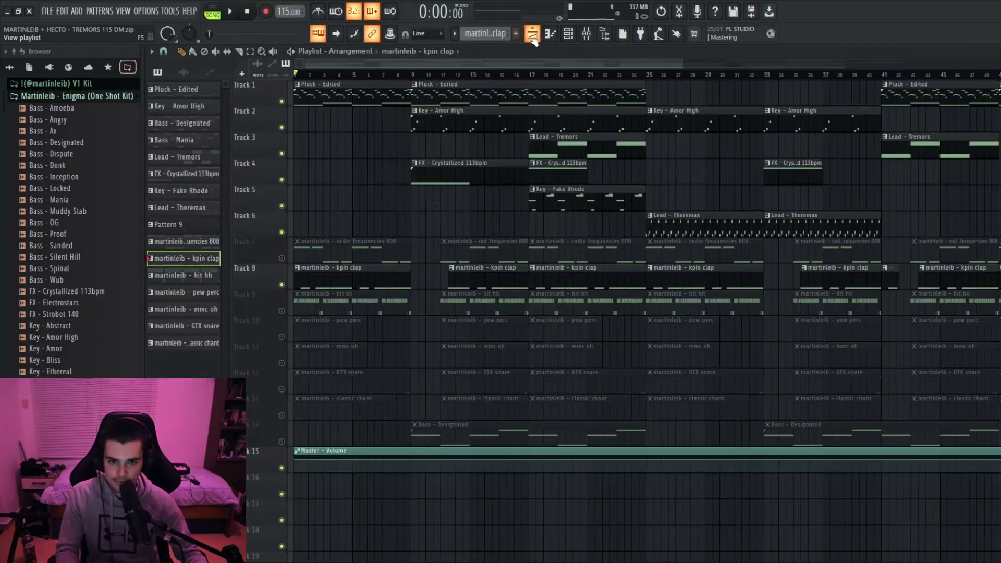
pyautogui.scroll(-2, 255, 322)
pyautogui.scroll(5, 265, 317)
pyautogui.click(281, 311)
pyautogui.click(283, 312)
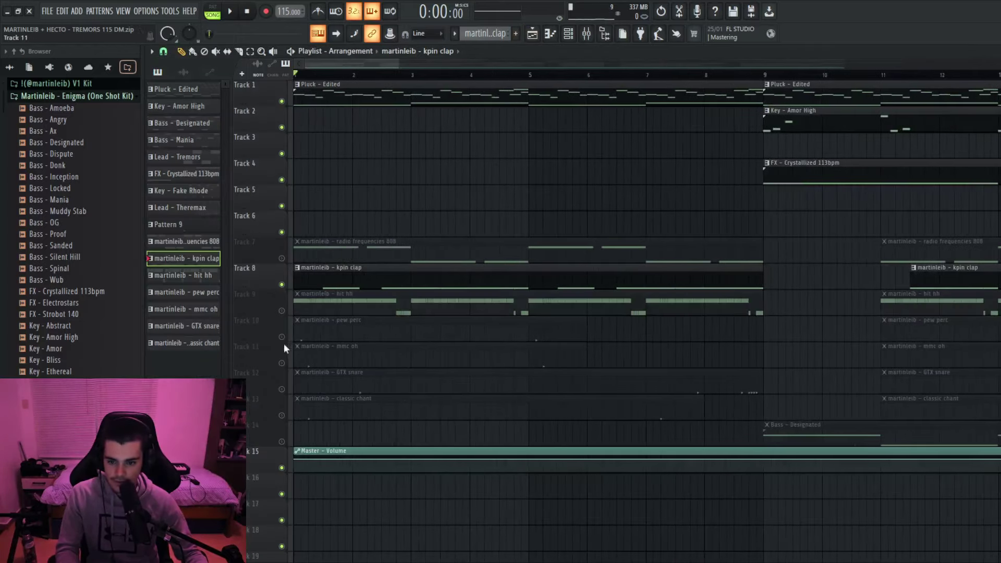
pyautogui.click(283, 337)
pyautogui.click(283, 363)
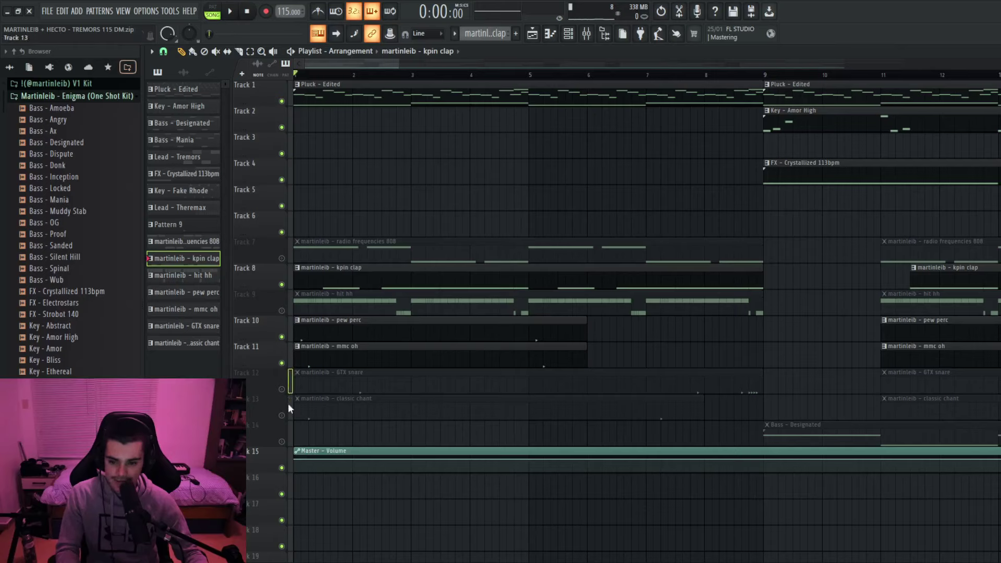
pyautogui.click(282, 390)
pyautogui.click(283, 416)
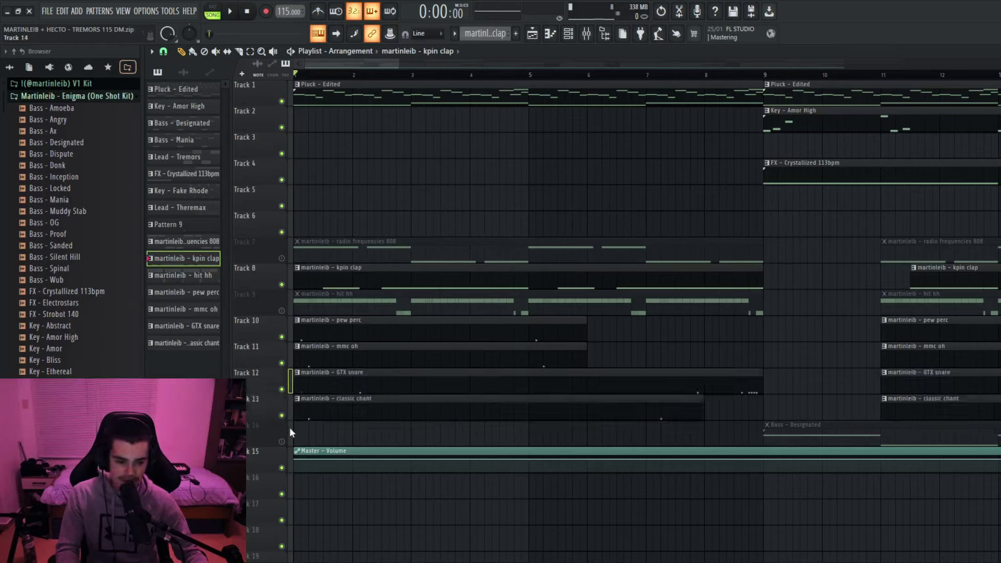
pyautogui.click(283, 440)
pyautogui.scroll(-2, 268, 417)
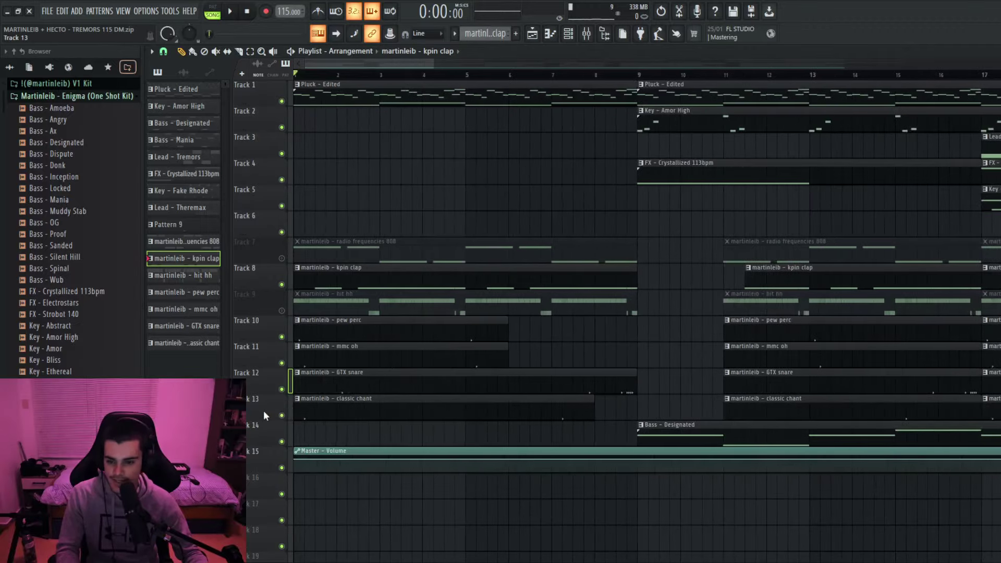
pyautogui.scroll(3, 323, 366)
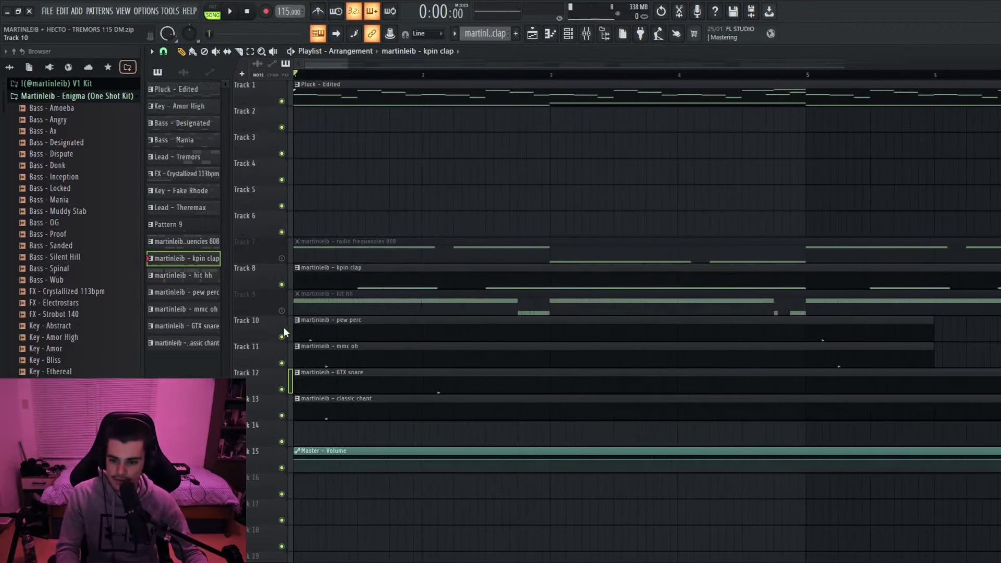
# Step: Play the arrangement, open the first GTX snare clip on Track 12 in the piano roll, and highlight its closing hits
pyautogui.press('space')
pyautogui.scroll(-4, 308, 334)
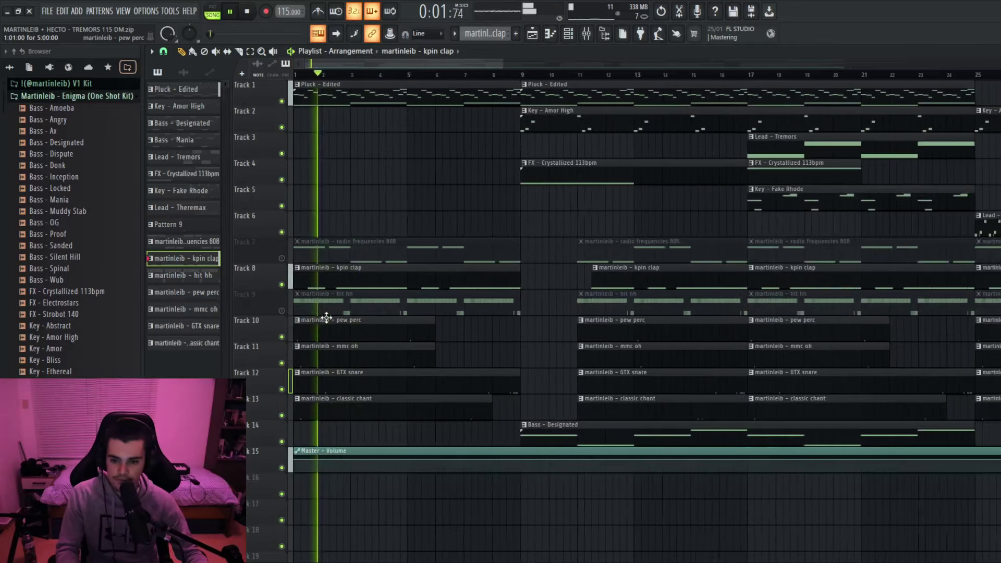
pyautogui.scroll(2, 380, 358)
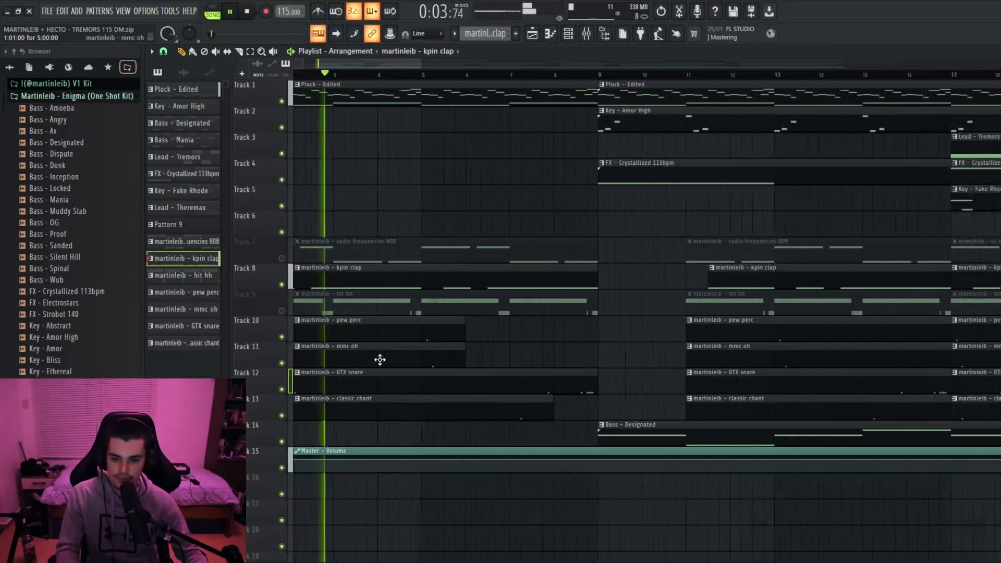
pyautogui.doubleClick(547, 378)
pyautogui.scroll(3, 734, 313)
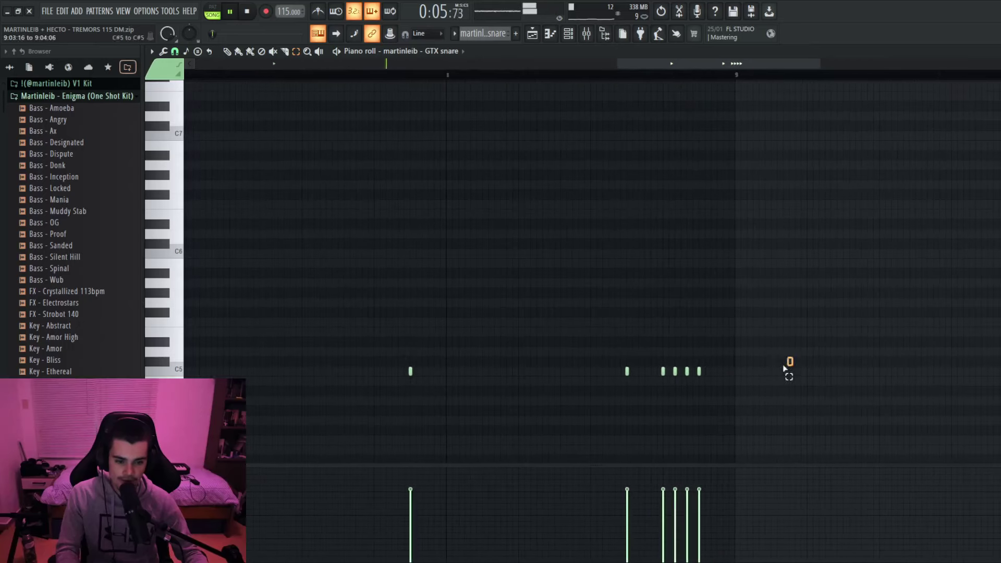
pyautogui.moveTo(793, 358); pyautogui.dragTo(666, 391)
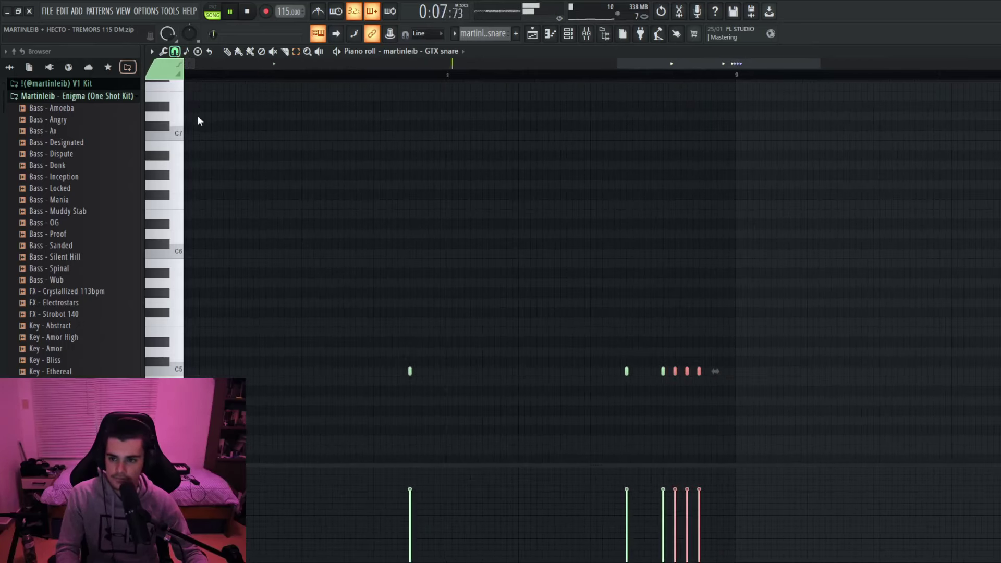
# Step: Switch to the Draw tool, clear the note selection, and examine the GTX snare roll leading into bar 9
pyautogui.click(227, 51)
pyautogui.scroll(1, 715, 259)
pyautogui.scroll(-2, 720, 297)
pyautogui.hotkey('ctrl', 'd')
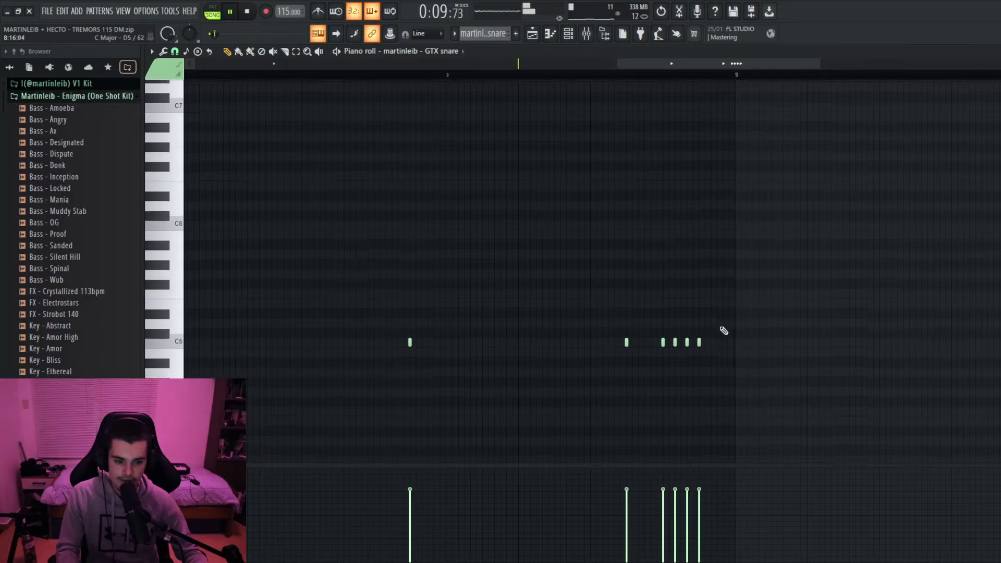
pyautogui.scroll(3, 687, 345)
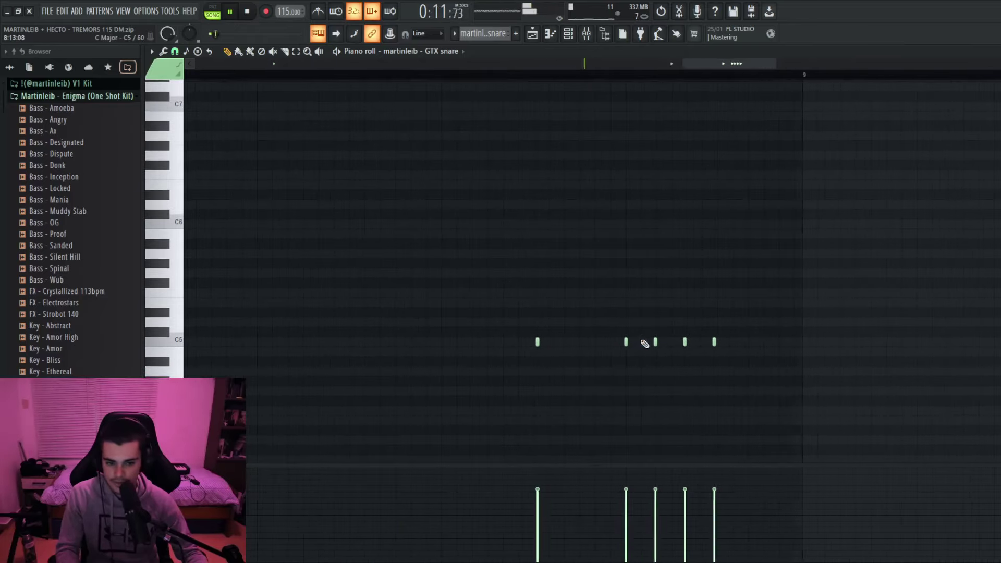
pyautogui.scroll(-4, 646, 334)
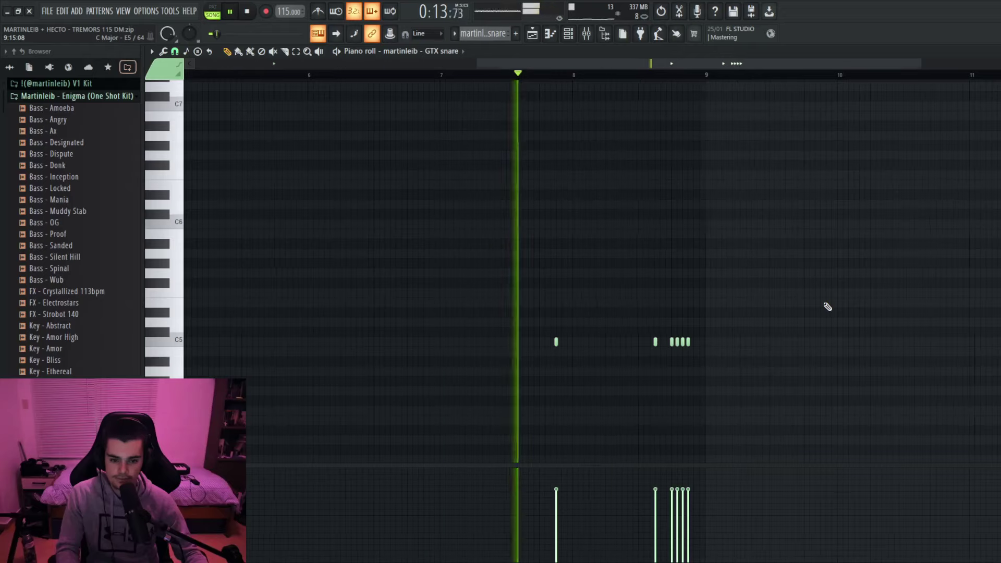
pyautogui.scroll(2, 824, 308)
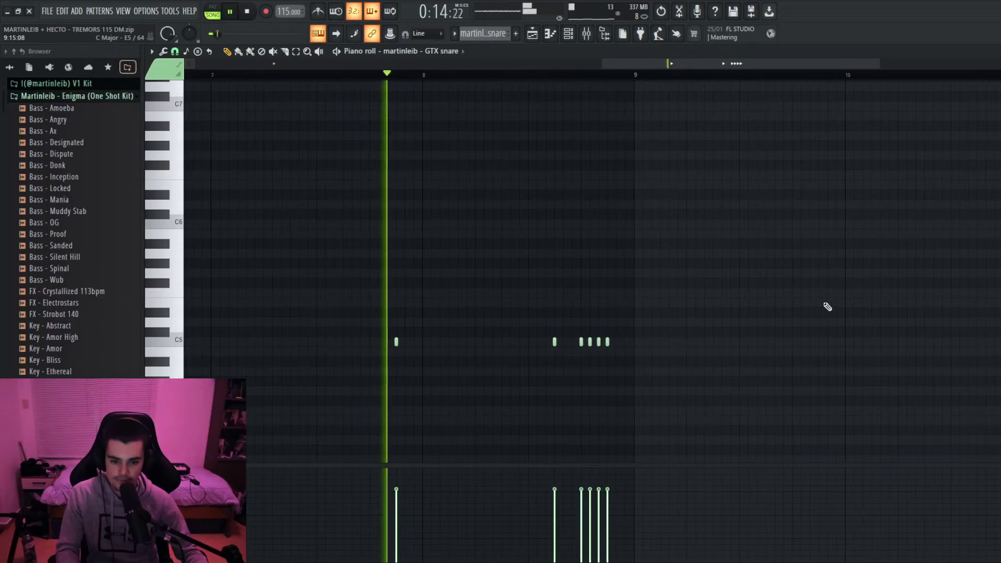
# Step: Go back to the playlist, stop playback, and open the first hit hh clip on Track 9 in the piano roll
pyautogui.click(533, 36)
pyautogui.scroll(-4, 597, 235)
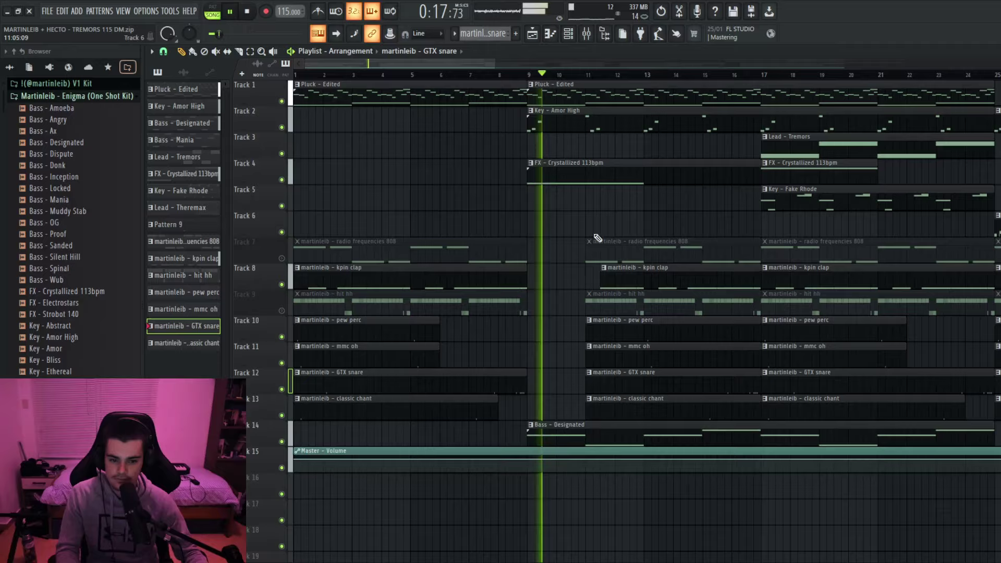
pyautogui.press('space')
pyautogui.scroll(2, 256, 313)
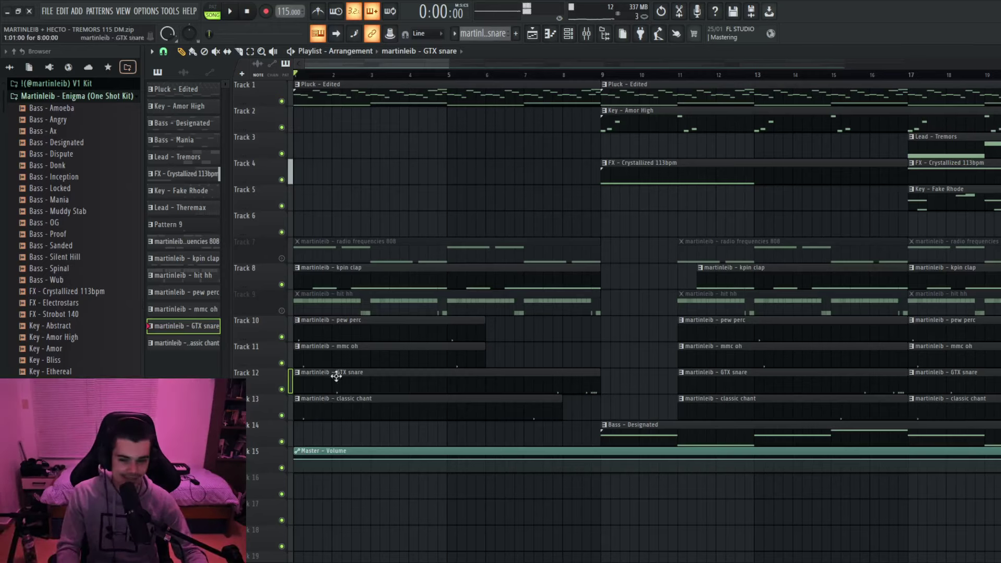
pyautogui.doubleClick(314, 304)
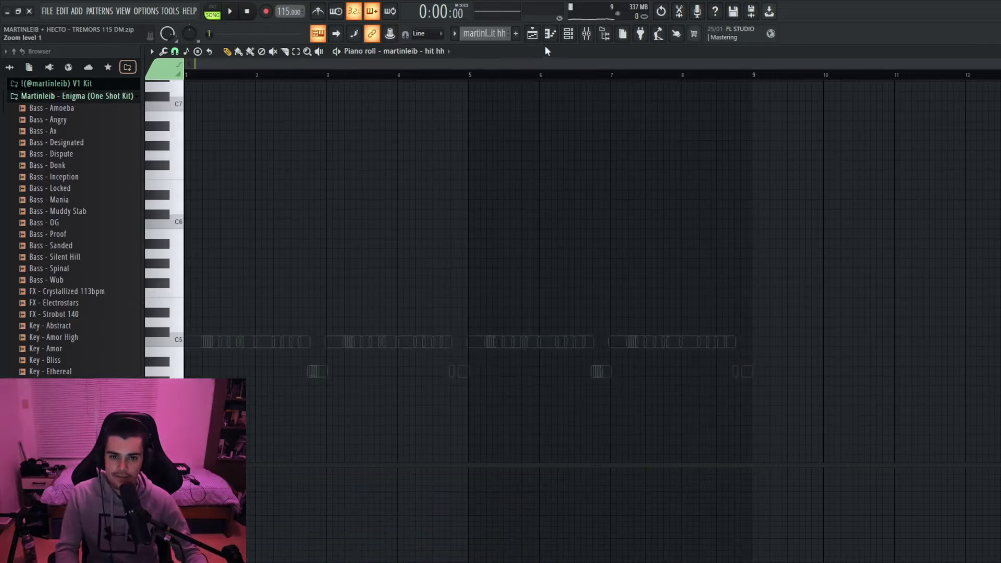
# Step: Try a plain hit hh pattern with a hit on every second step of bar 1, and undo the fill
pyautogui.click(569, 34)
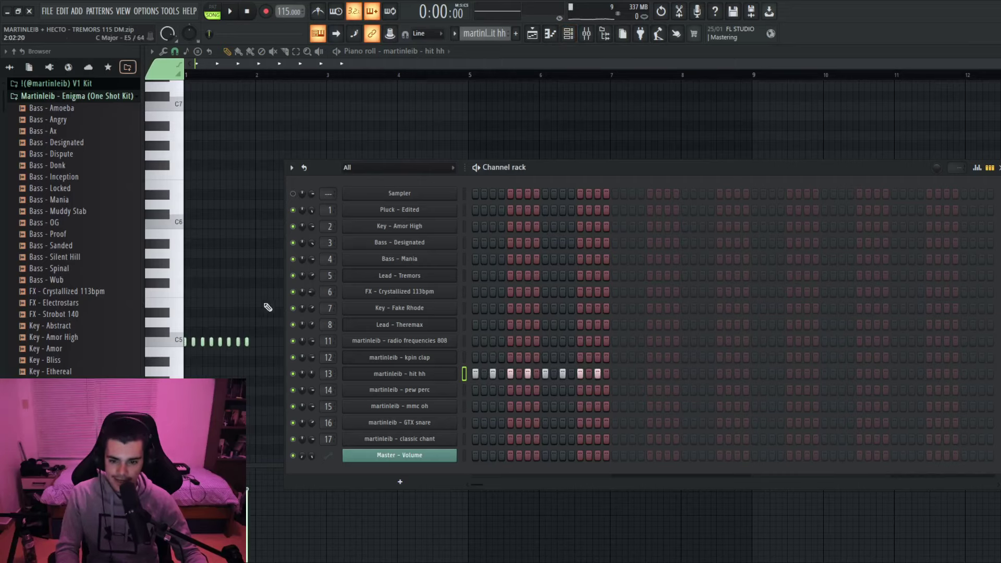
pyautogui.click(264, 303)
pyautogui.scroll(5, 203, 277)
pyautogui.scroll(-3, 191, 274)
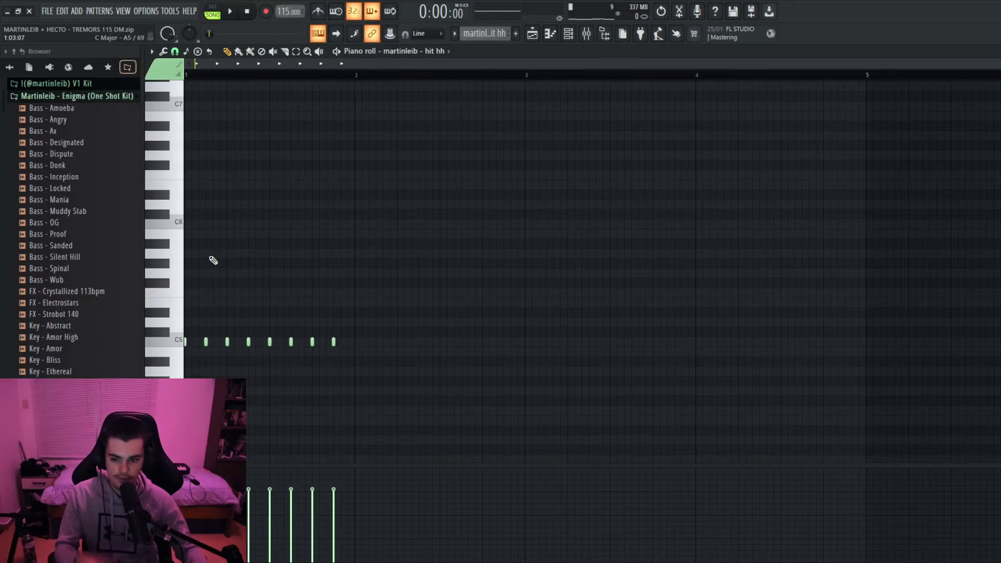
pyautogui.hotkey('ctrl', 'alt', 'z')
pyautogui.hotkey('ctrl', 'alt', 'z')
# Step: Play the full hit hh pattern and examine its C5 rolls and the lower A4 hits closing the phrases
pyautogui.scroll(-4, 207, 339)
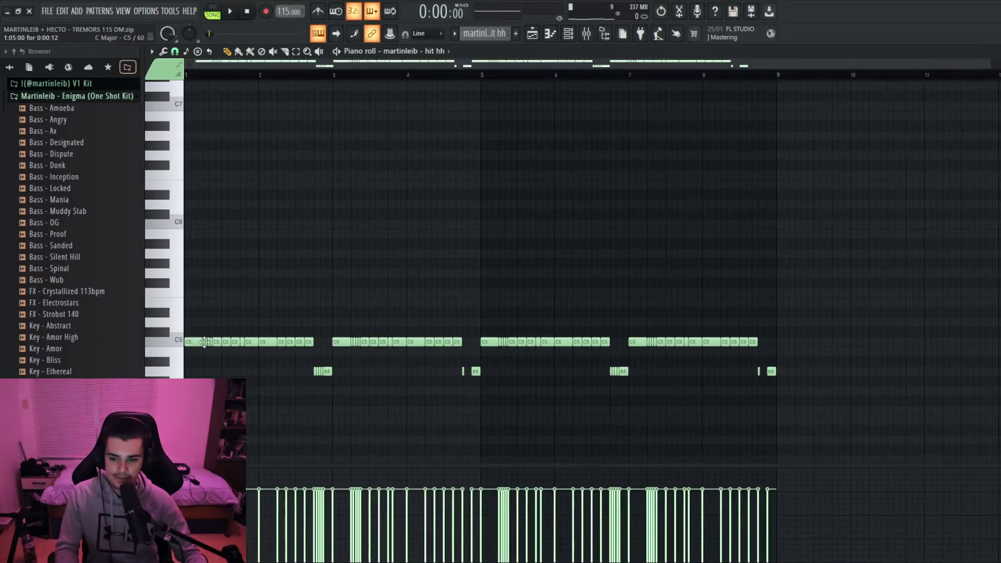
pyautogui.scroll(3, 186, 351)
pyautogui.scroll(2, 186, 353)
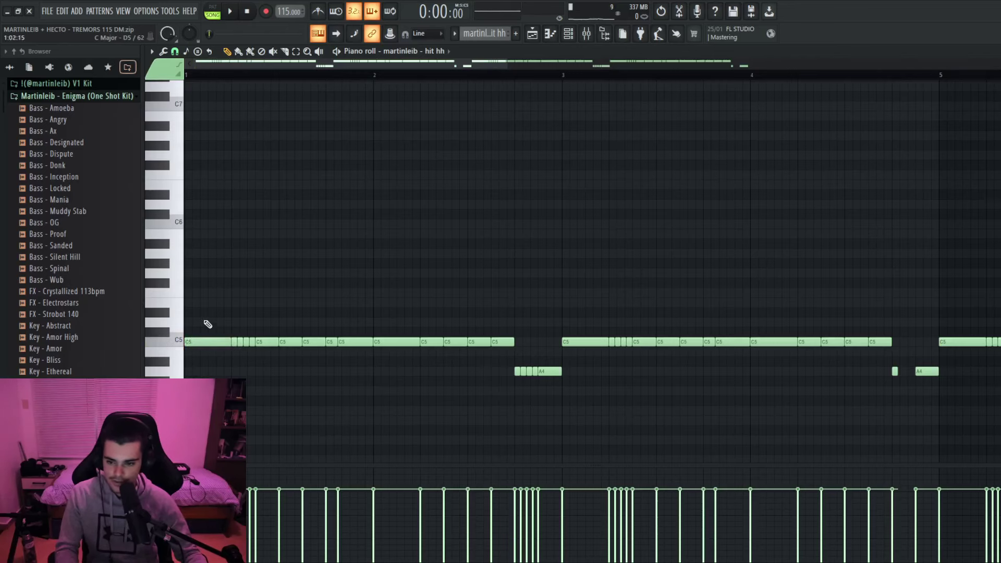
pyautogui.scroll(-2, 208, 324)
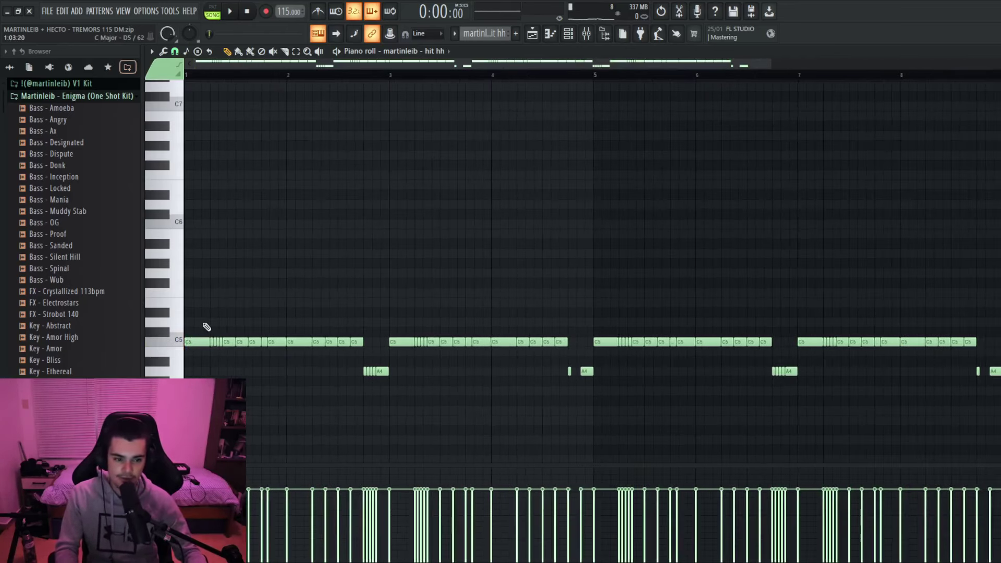
pyautogui.press('space')
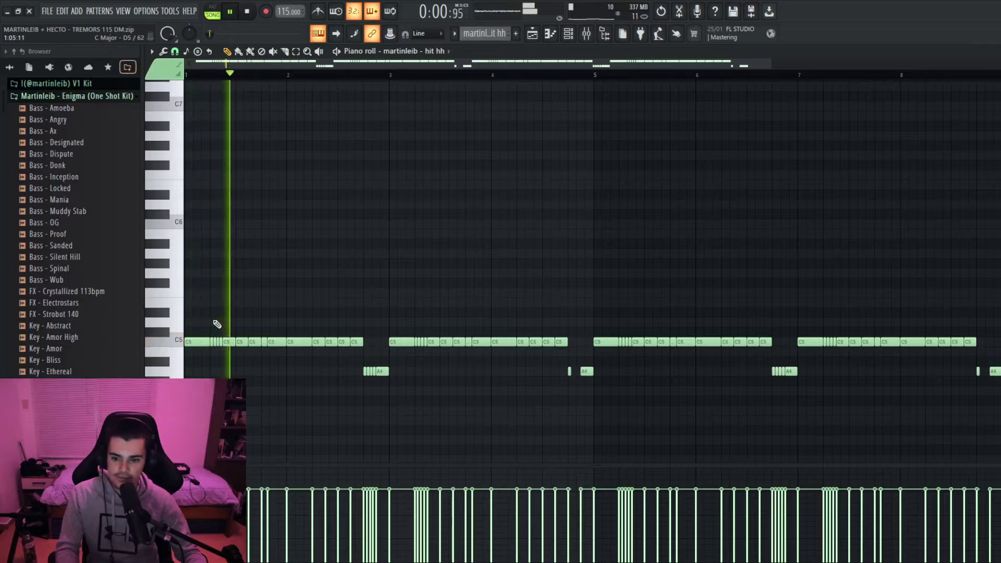
pyautogui.scroll(3, 351, 313)
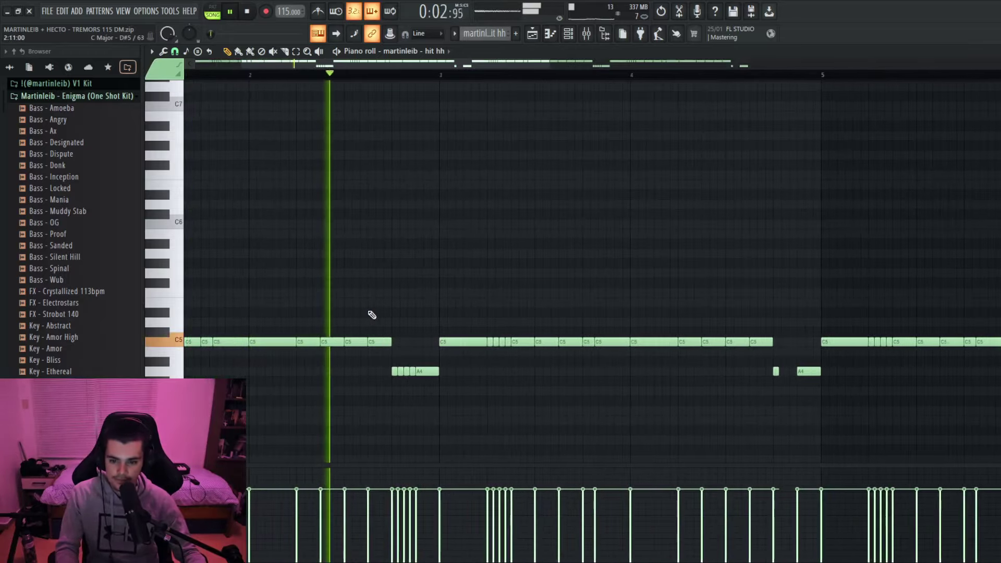
pyautogui.scroll(-4, 372, 315)
pyautogui.scroll(-2, 373, 313)
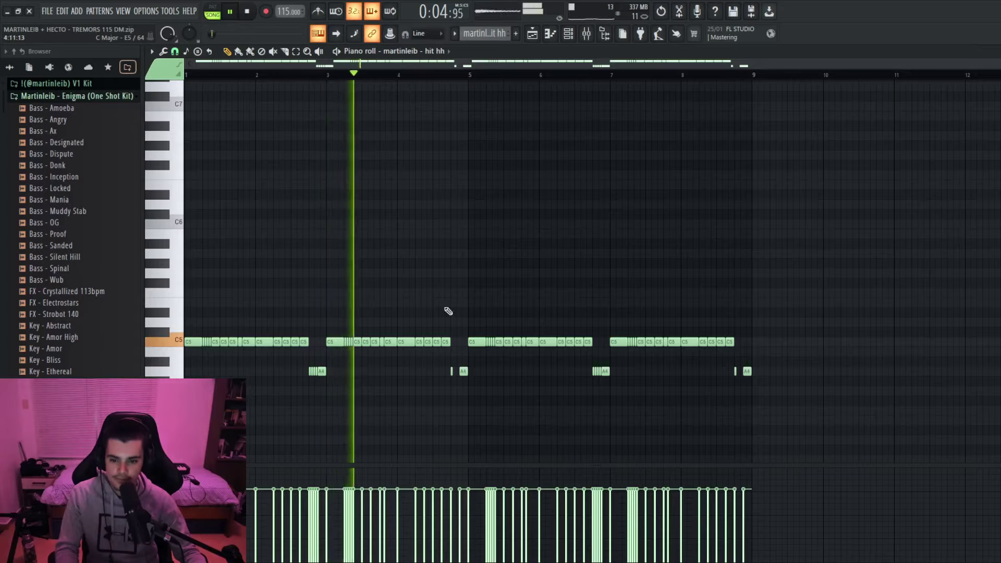
pyautogui.scroll(2, 502, 321)
pyautogui.scroll(3, 465, 326)
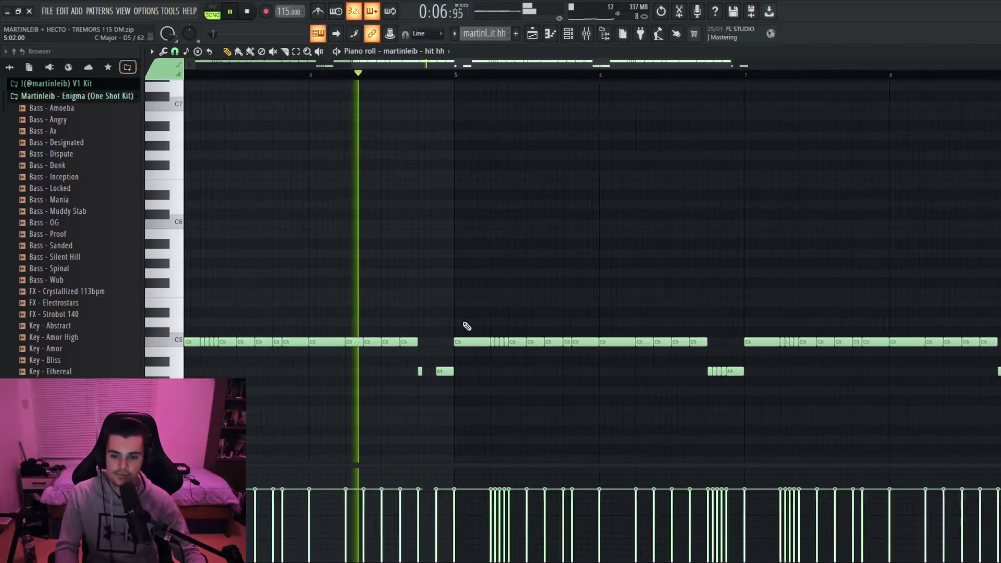
pyautogui.scroll(-3, 458, 331)
pyautogui.scroll(-2, 458, 331)
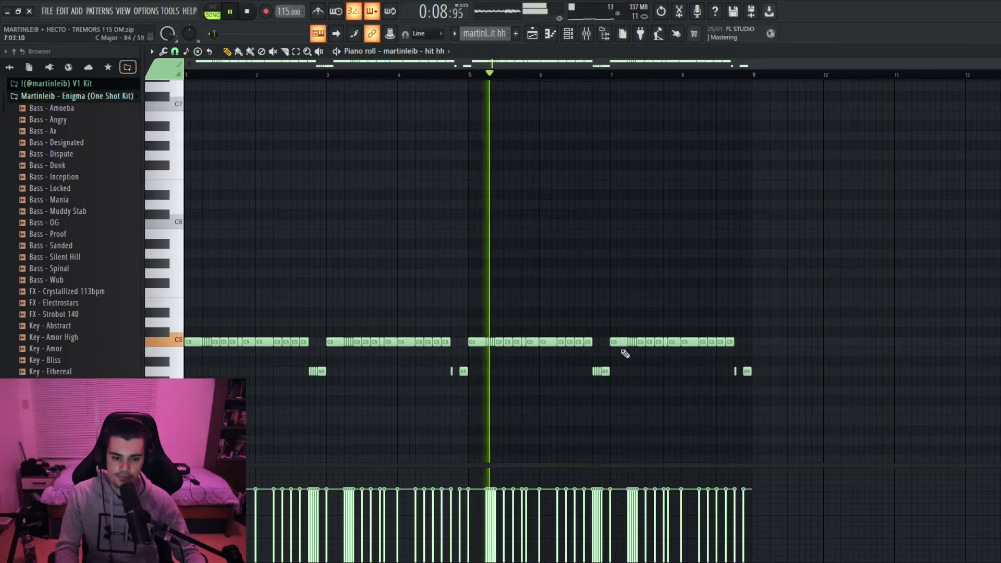
pyautogui.press('space')
# Step: Clear the C5 roll in bar 1 of the hit hh pattern and rebuild it by chopping one note into four short hits
pyautogui.scroll(5, 213, 368)
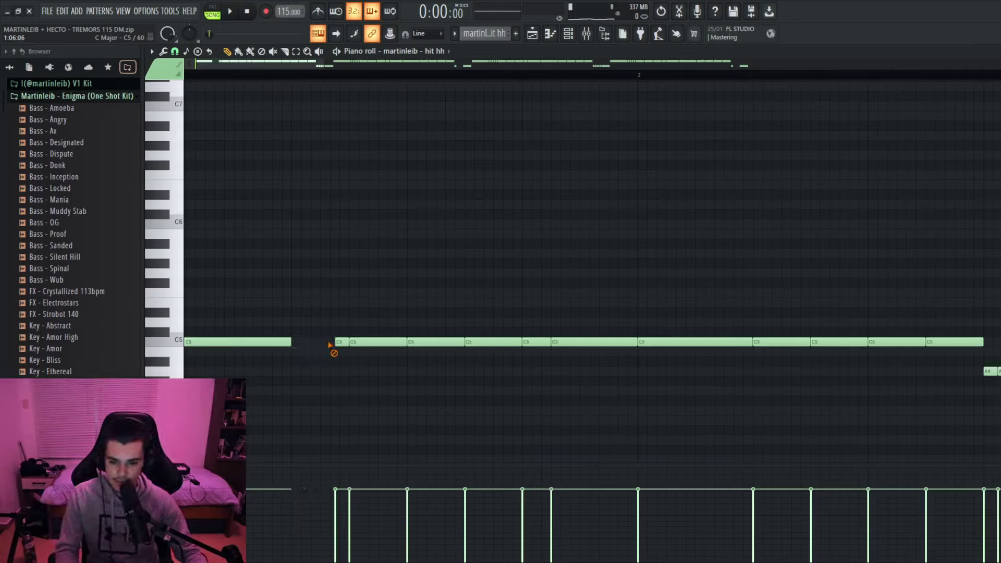
pyautogui.click(322, 341)
pyautogui.rightClick(313, 343)
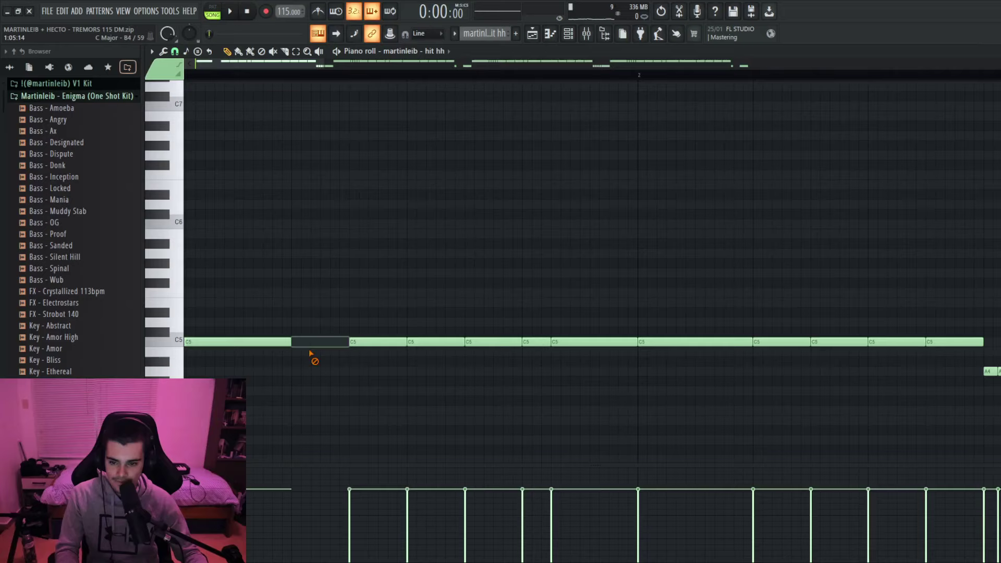
pyautogui.click(302, 343)
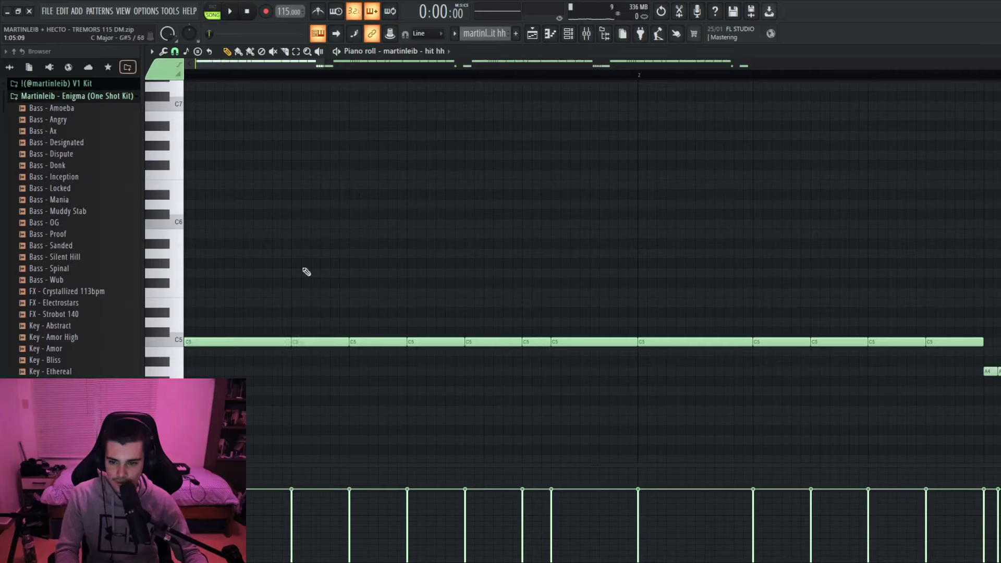
pyautogui.hotkey('ctrl', 'u')
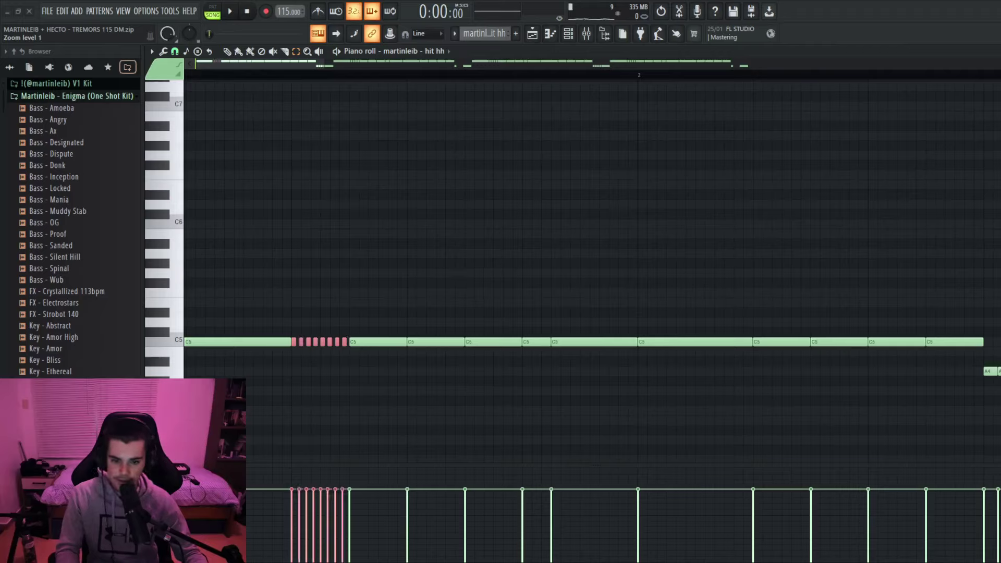
pyautogui.hotkey('ctrl', 'z')
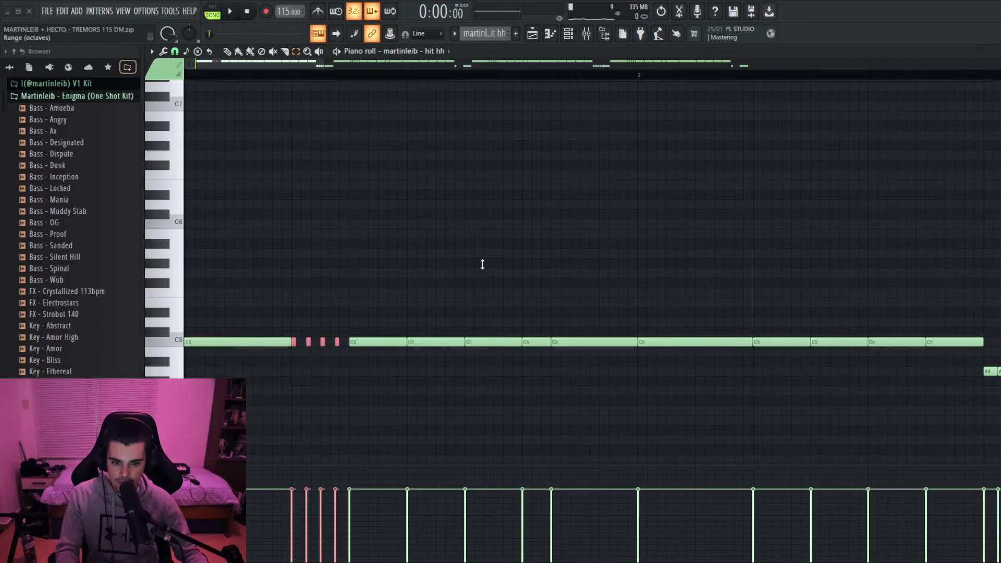
# Step: Play the pattern and highlight the four short A4 hits at the end of bar 2
pyautogui.press('space')
pyautogui.scroll(-6, 541, 365)
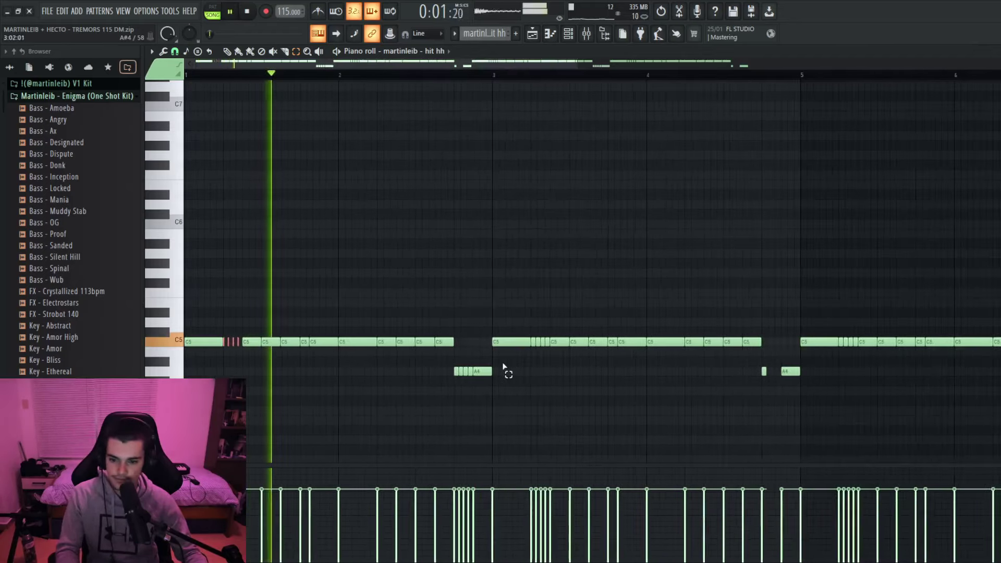
pyautogui.scroll(3, 465, 364)
pyautogui.moveTo(454, 359); pyautogui.dragTo(487, 384)
pyautogui.press('space')
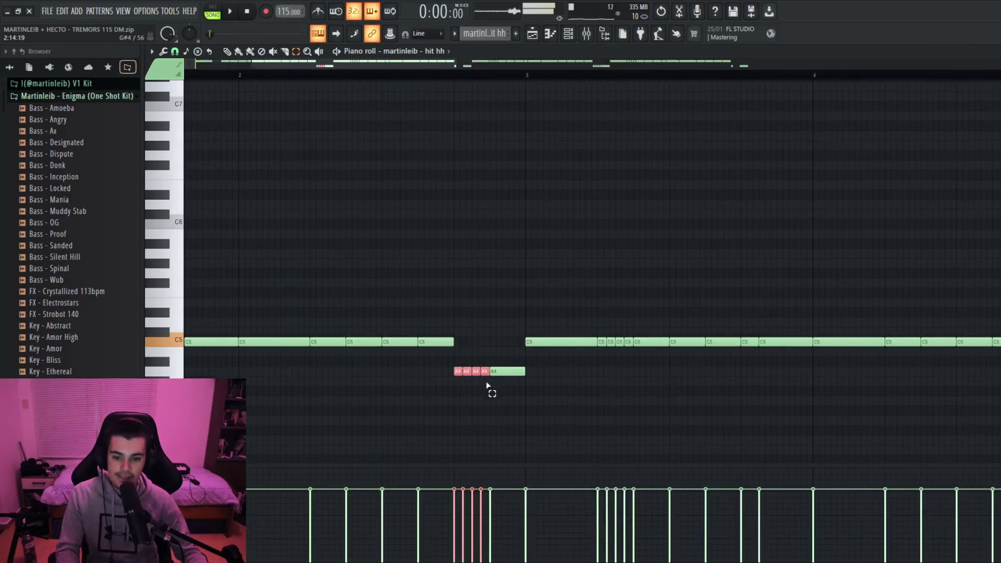
pyautogui.keyDown('ctrl'); pyautogui.click(484, 389); pyautogui.keyUp('ctrl')
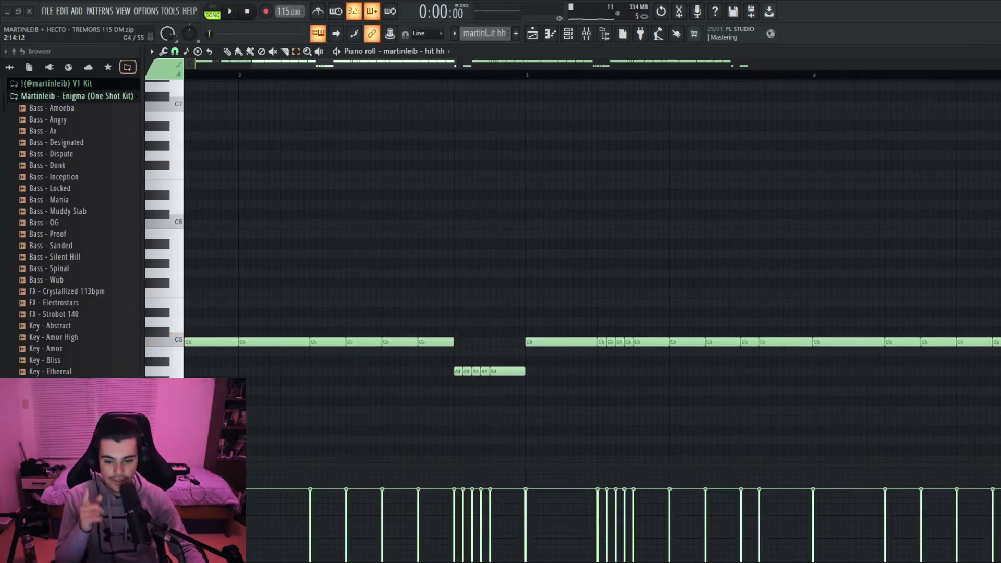
# Step: Compare the A4 ending of bar 2 with the C5 roll in bar 1, highlighting the four short roll hits
pyautogui.scroll(-2, 363, 387)
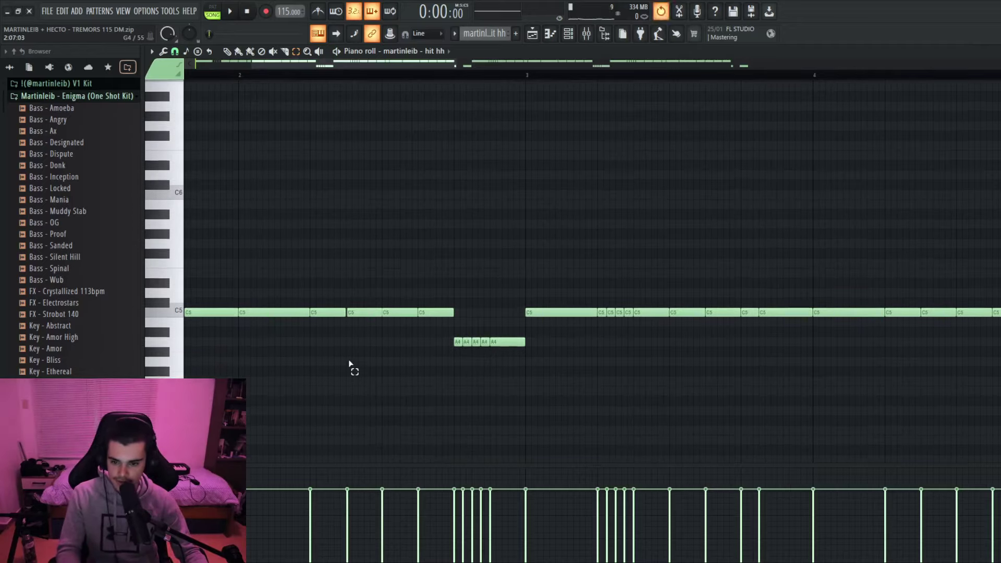
pyautogui.scroll(5, 349, 364)
pyautogui.scroll(-9, 326, 284)
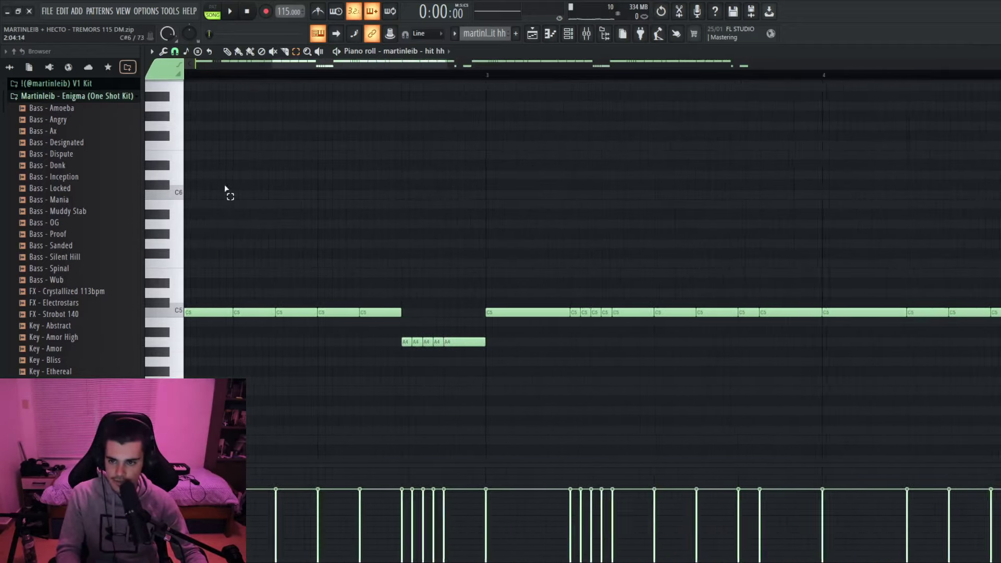
pyautogui.scroll(6, 201, 187)
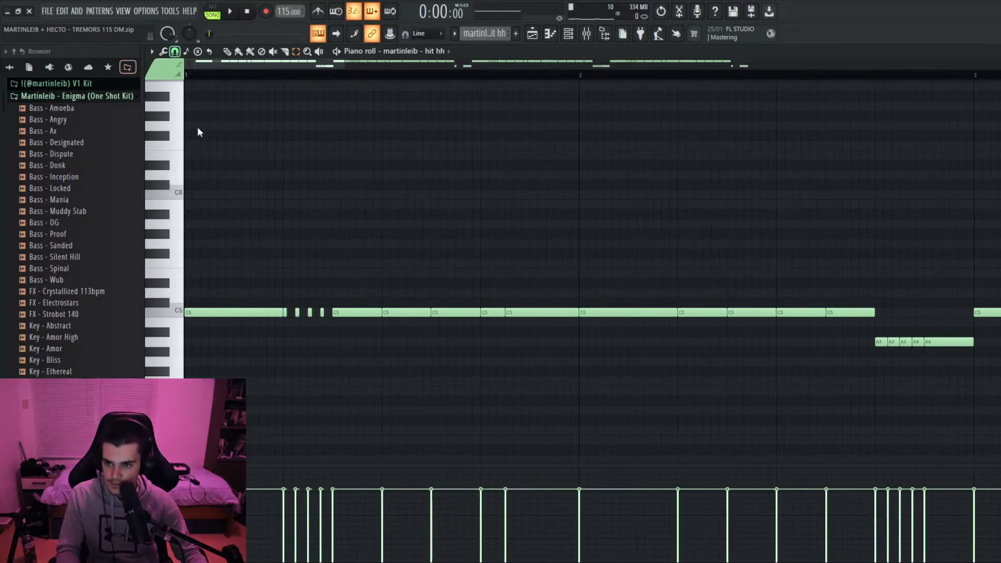
pyautogui.scroll(4, 235, 262)
pyautogui.moveTo(431, 302); pyautogui.dragTo(319, 330)
pyautogui.click(317, 330)
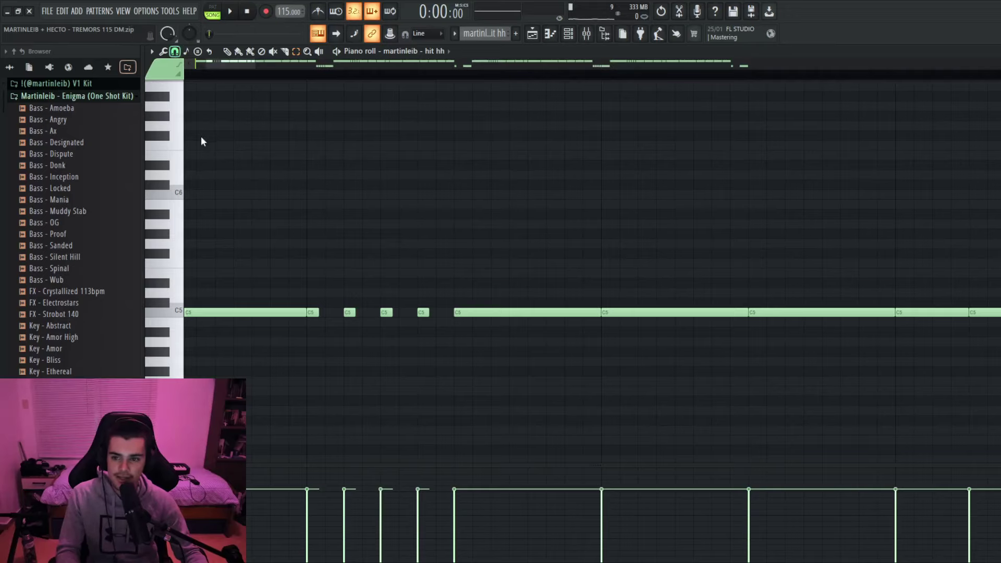
# Step: Try a roll of more closely spaced short C5 hits in bar 1 with the Draw tool and play it back
pyautogui.scroll(-5, 412, 235)
pyautogui.scroll(3, 234, 221)
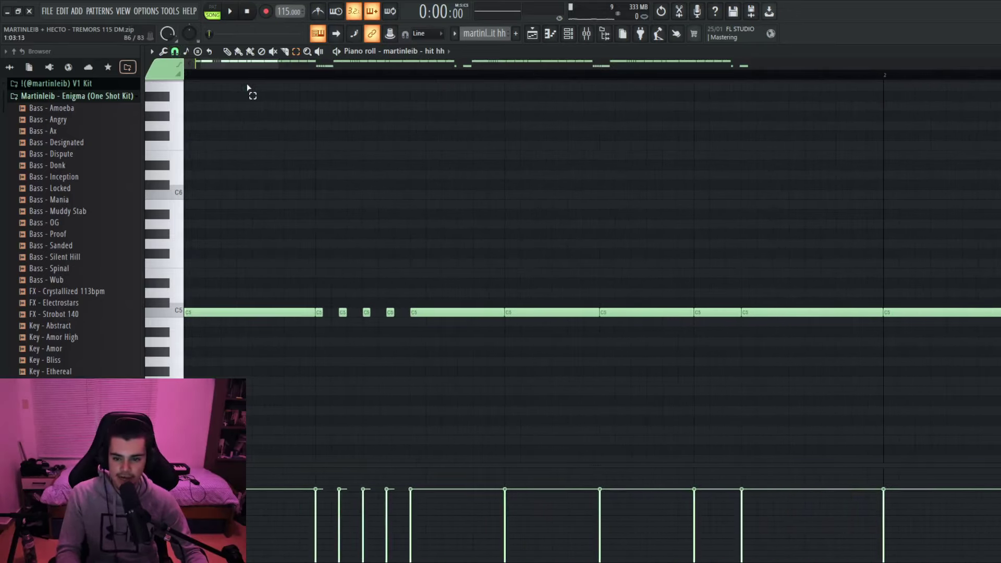
pyautogui.hotkey('ctrl', 'alt', 'z')
pyautogui.hotkey('ctrl', 'alt', 'z')
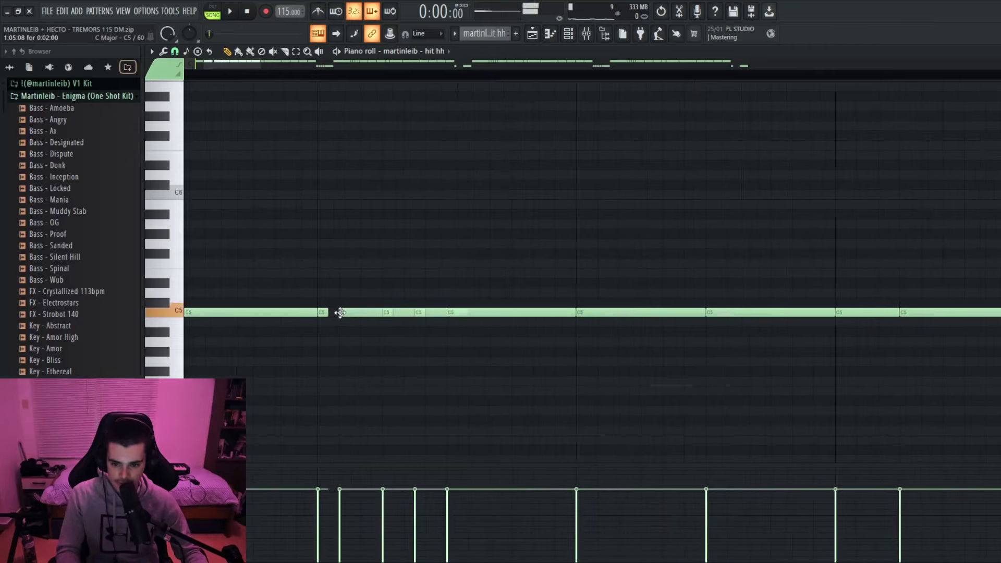
pyautogui.rightClick(376, 314)
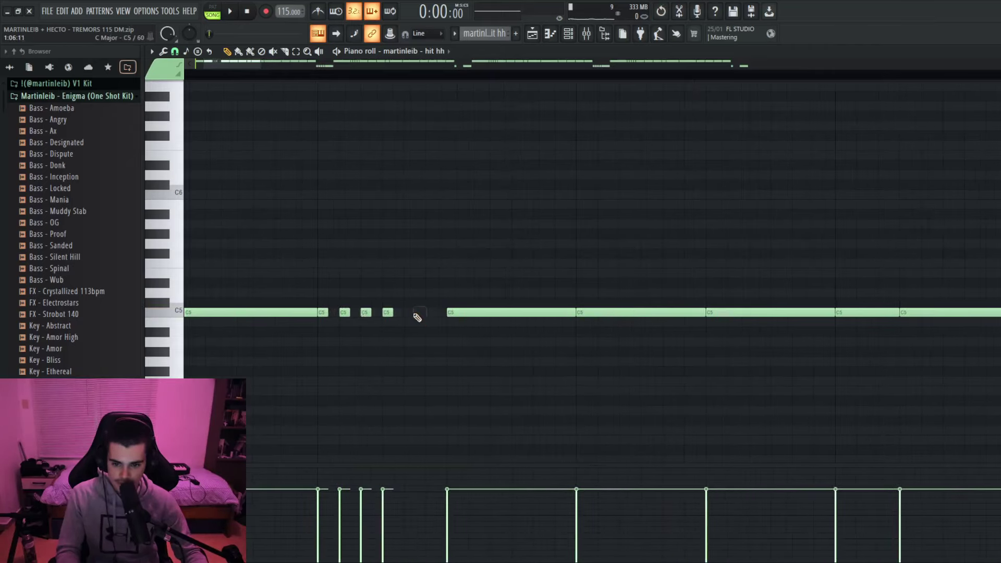
pyautogui.click(430, 313)
pyautogui.press('space')
pyautogui.scroll(-5, 430, 312)
pyautogui.press('space')
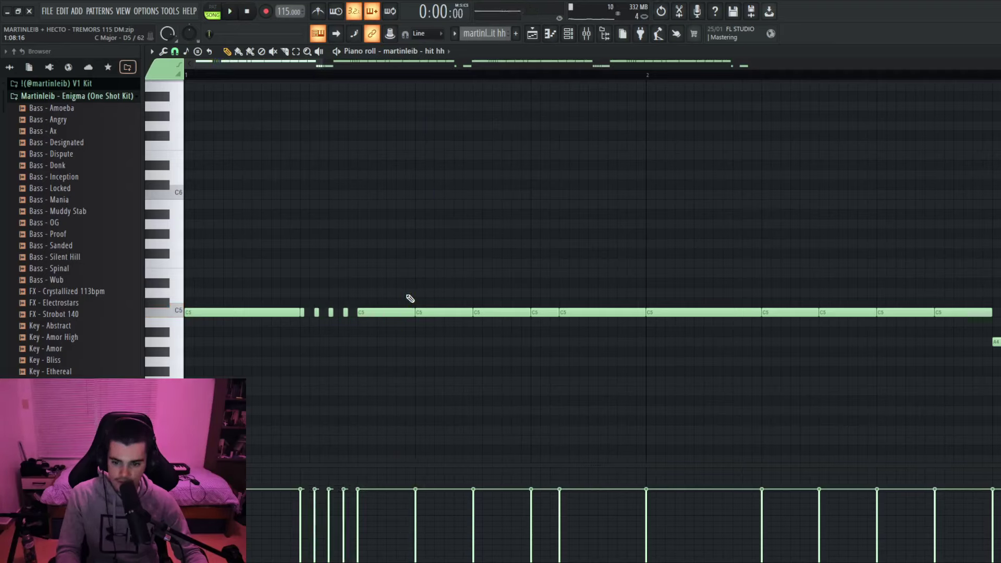
# Step: Play the hit hh pattern through its first four bars and follow its C5 rolls and A4 phrase endings
pyautogui.press('space')
pyautogui.scroll(-4, 404, 292)
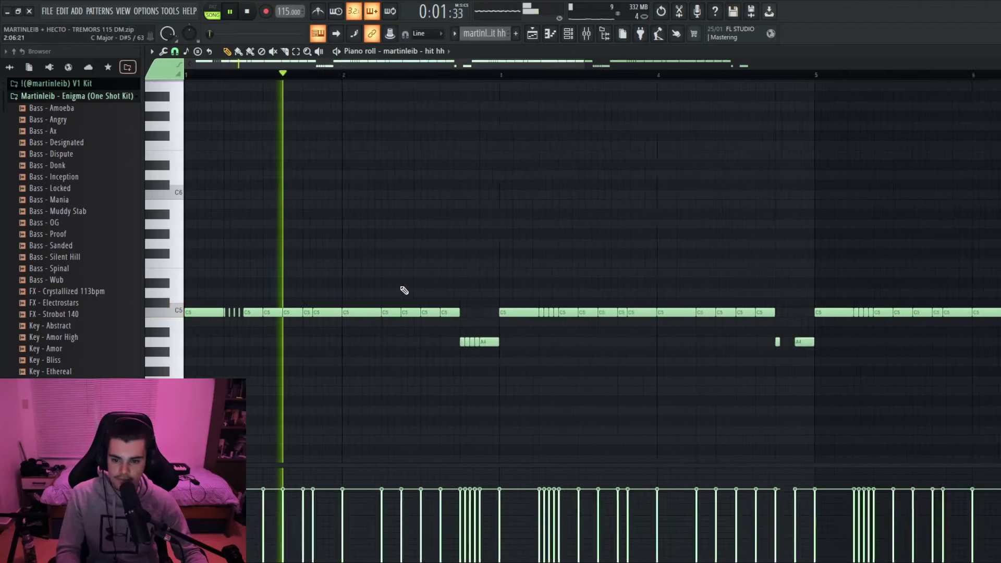
pyautogui.press('space')
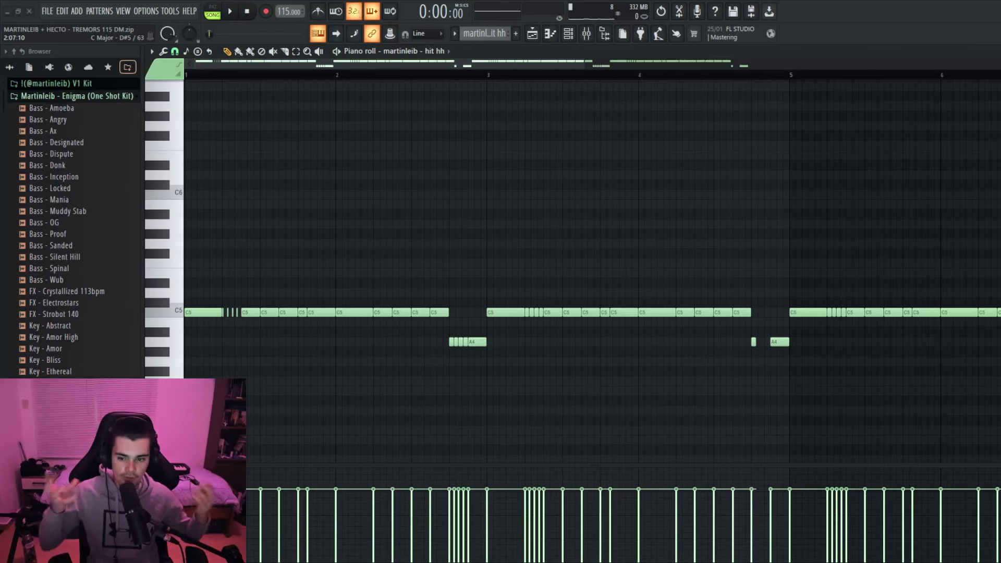
pyautogui.scroll(-2, 389, 287)
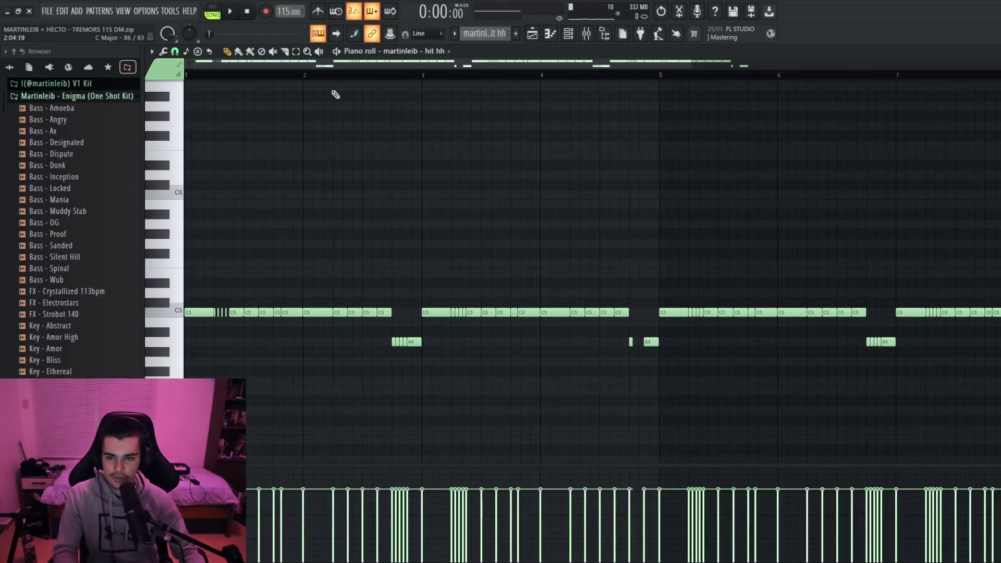
pyautogui.scroll(1, 360, 363)
pyautogui.press('space')
pyautogui.scroll(-3, 321, 358)
pyautogui.scroll(-1, 311, 349)
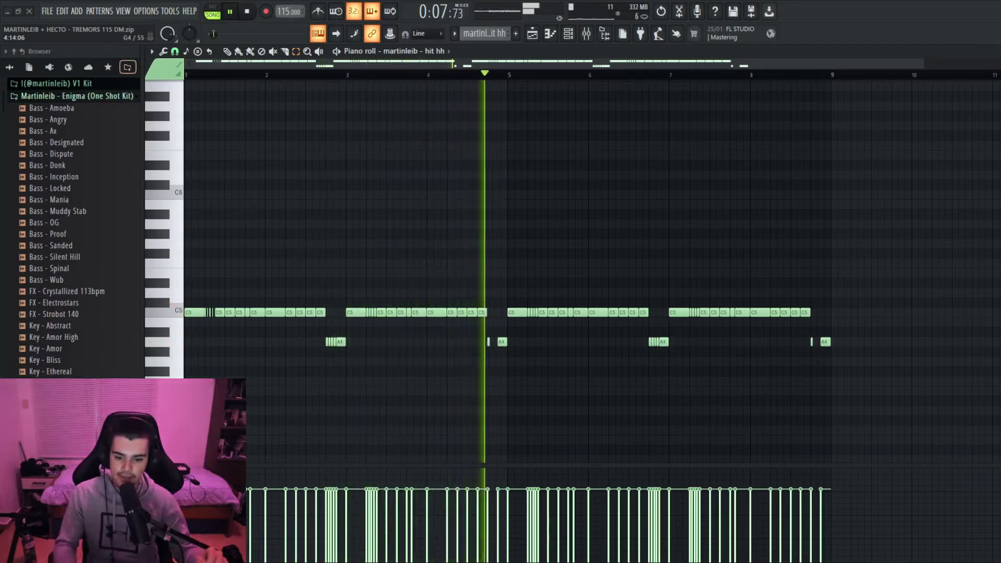
pyautogui.press('space')
# Step: Try raising the four short roll hits in bar 1 by one semitone
pyautogui.scroll(8, 245, 308)
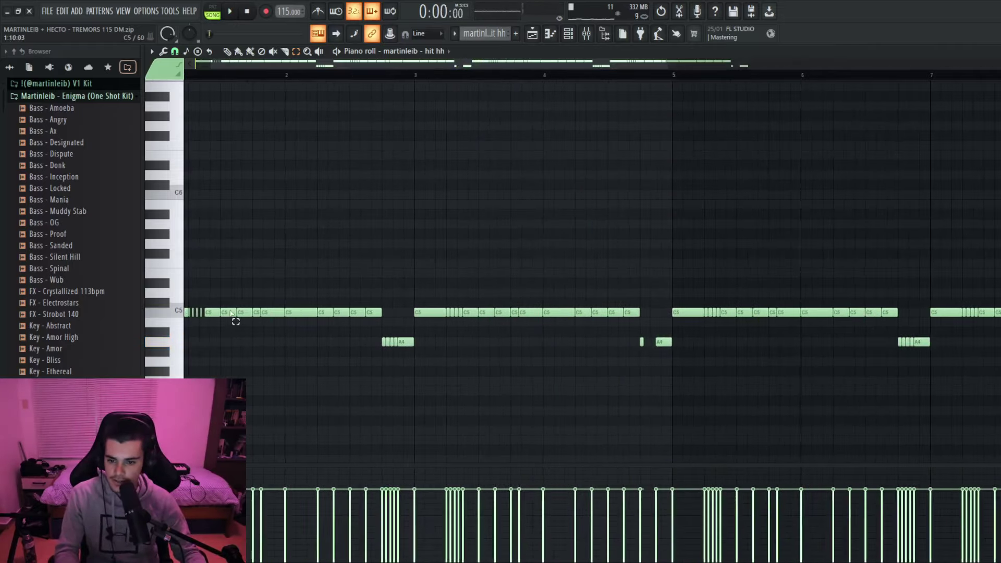
pyautogui.moveTo(240, 299); pyautogui.dragTo(270, 320)
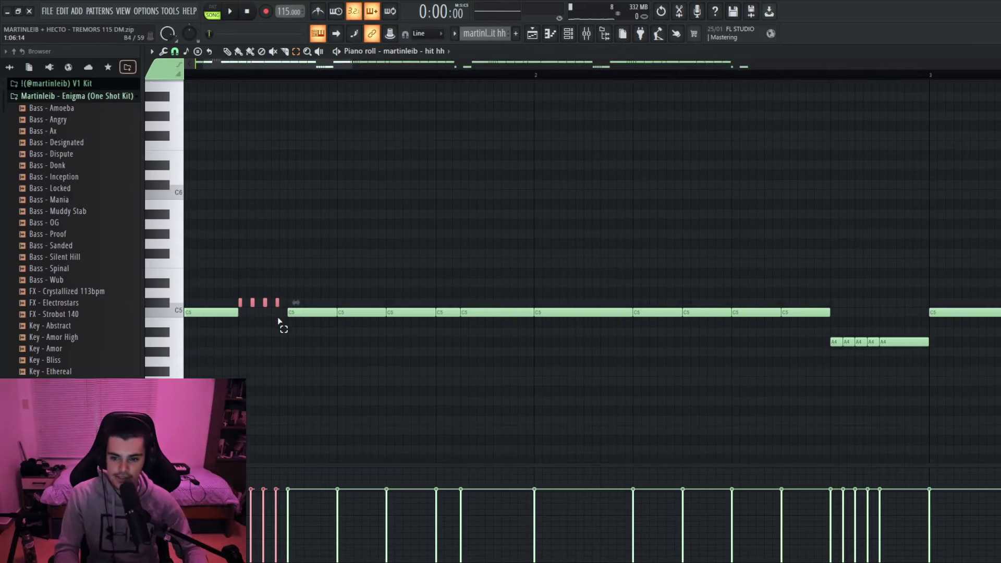
pyautogui.scroll(-5, 278, 321)
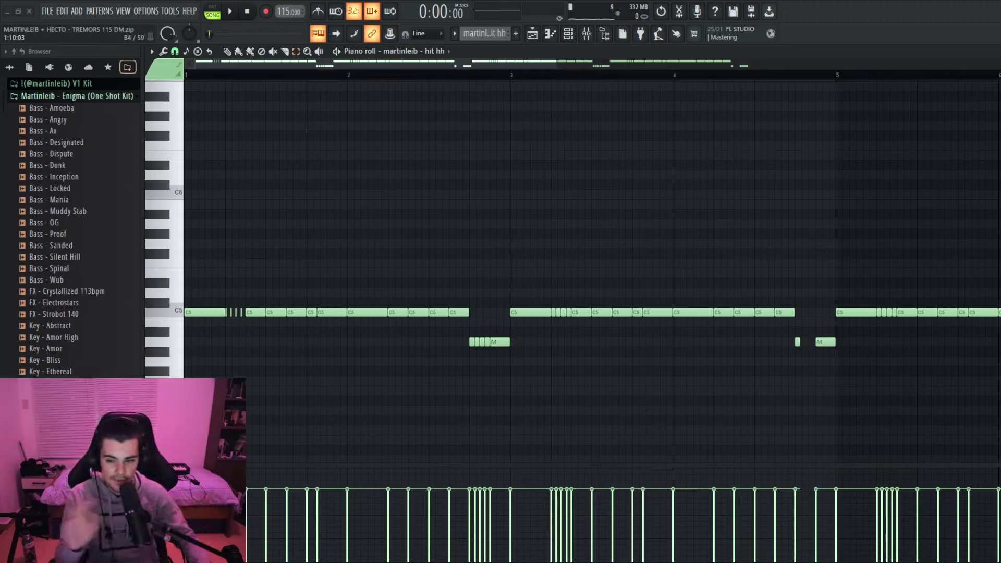
# Step: Play the opening of the hi-hat pattern and highlight the two-bar phrase in bars 1 and 2
pyautogui.scroll(-3, 402, 287)
pyautogui.moveTo(760, 376); pyautogui.dragTo(138, 306)
pyautogui.moveTo(253, 340); pyautogui.dragTo(213, 377)
pyautogui.click(446, 382)
pyautogui.press('space')
pyautogui.moveTo(324, 289); pyautogui.dragTo(179, 375)
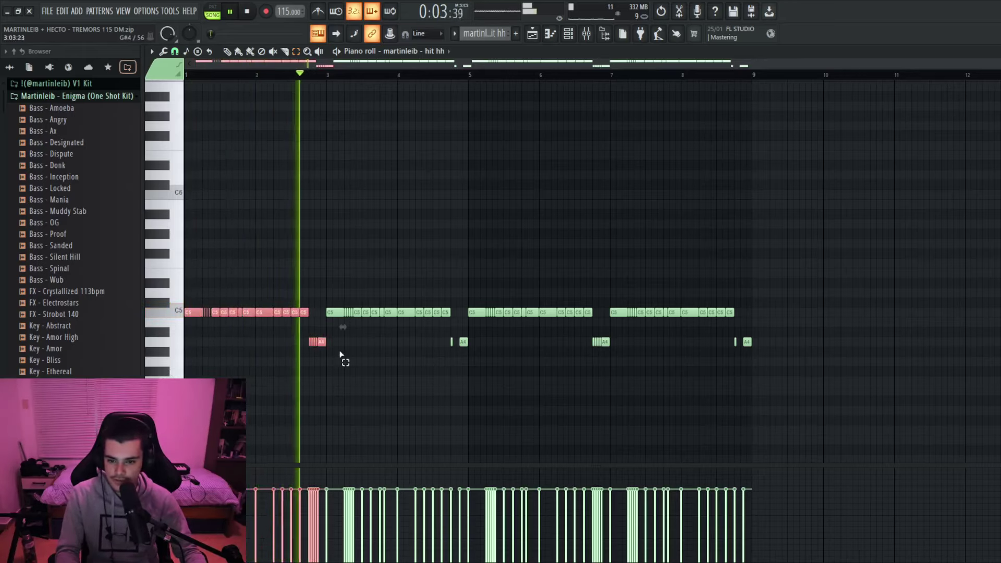
pyautogui.press('space')
# Step: Delete the notes in bars 3 and 4 and replace them with a duplicate of the phrase in bars 1 and 2
pyautogui.moveTo(468, 355)
pyautogui.mouseDown()
pyautogui.moveTo(361, 331)
pyautogui.moveTo(330, 313)
pyautogui.moveTo(462, 351)
pyautogui.mouseUp()
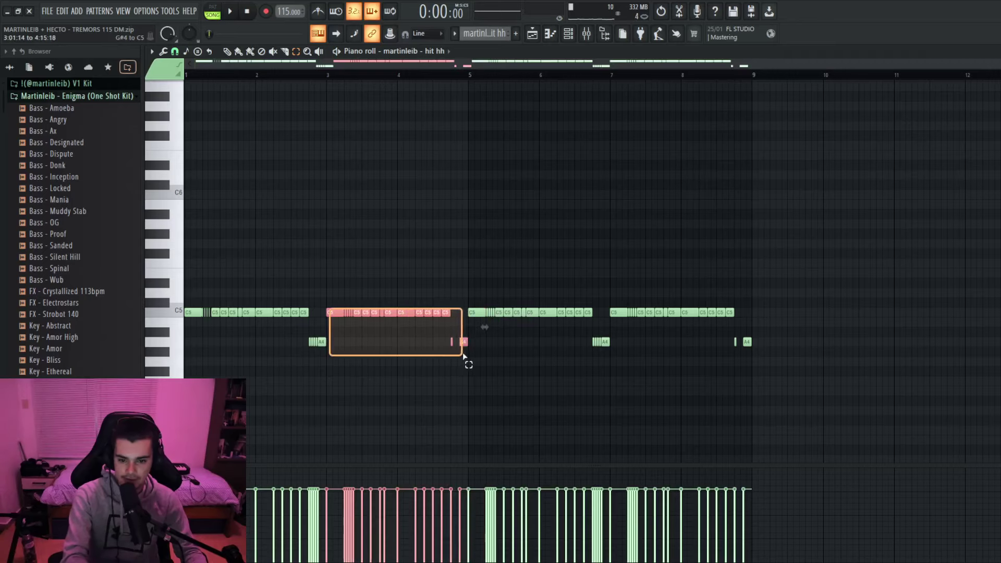
pyautogui.press('Delete')
pyautogui.moveTo(402, 361); pyautogui.dragTo(186, 304)
pyautogui.hotkey('ctrl', 'b')
# Step: Thin out the A4 roll closing bar 4, keeping one short hit and one longer final hit
pyautogui.scroll(5, 459, 352)
pyautogui.click(465, 344)
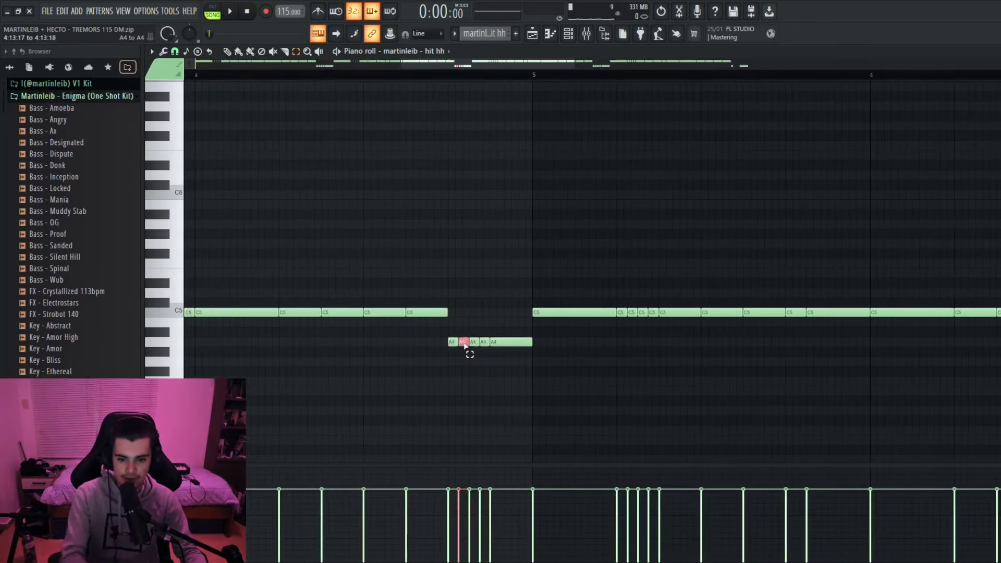
pyautogui.scroll(-5, 478, 324)
# Step: Delete the notes in bars 5 to 8, duplicate the first four bars into them, and clear the note selection
pyautogui.moveTo(939, 384); pyautogui.dragTo(470, 292)
pyautogui.press('Delete')
pyautogui.hotkey('ctrl', 'a')
pyautogui.hotkey('ctrl', 'b')
pyautogui.press('space')
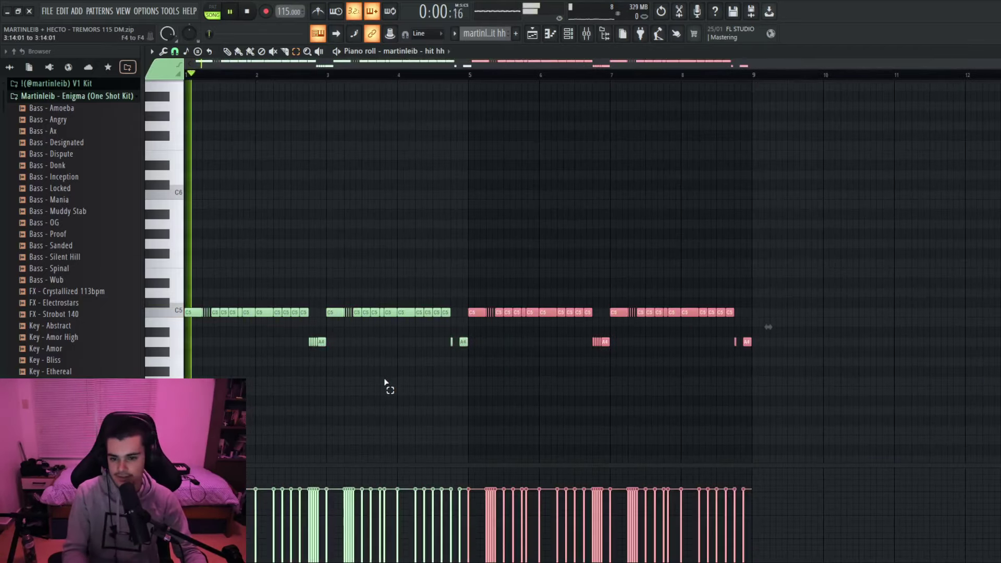
pyautogui.hotkey('ctrl', 'd')
# Step: In the playlist, unmute the radio frequencies 808 track on Track 7 and play the arrangement from the start
pyautogui.scroll(-3, 506, 97)
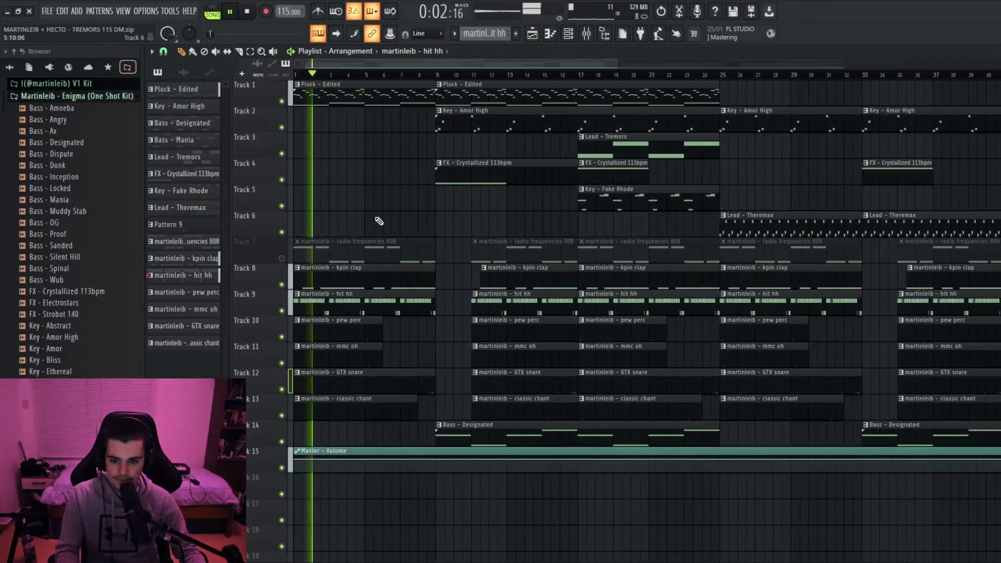
pyautogui.press('space')
pyautogui.scroll(-2, 303, 241)
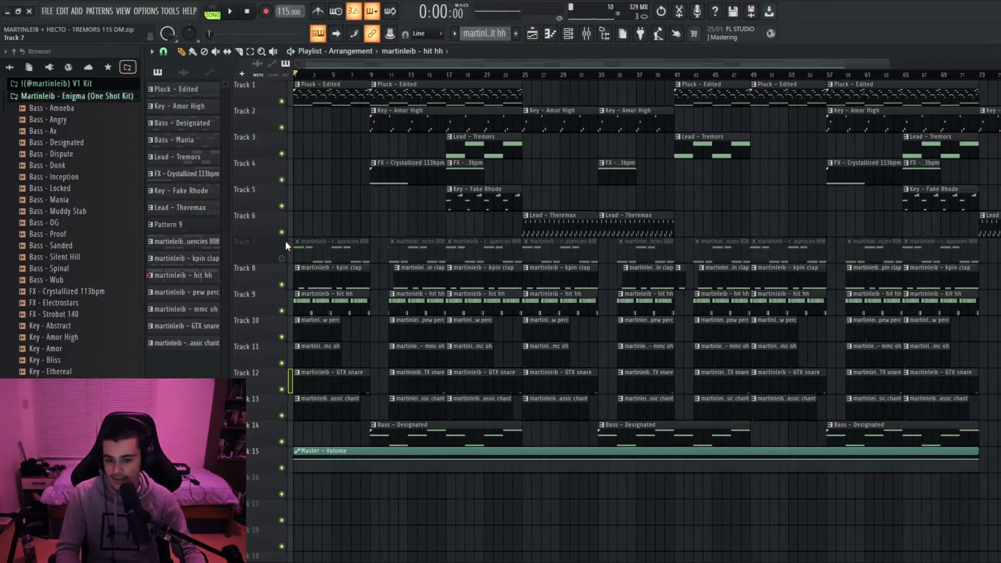
pyautogui.click(282, 259)
pyautogui.scroll(-2, 308, 256)
pyautogui.press('space')
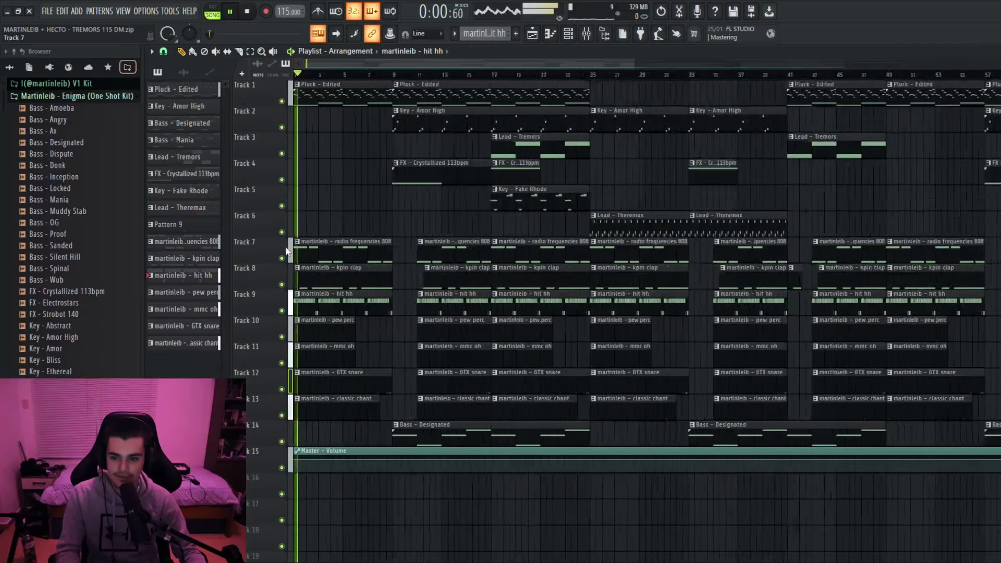
# Step: Open the first radio frequencies 808 clip in the piano roll and examine its D#5 and G4 notes
pyautogui.doubleClick(309, 255)
pyautogui.hotkey('ctrl', 'a')
pyautogui.click(353, 288)
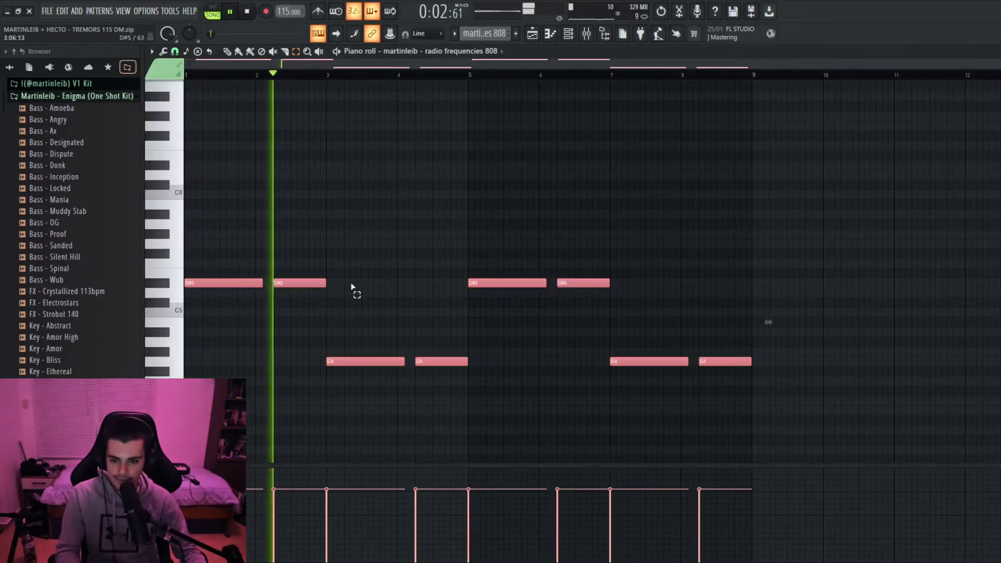
pyautogui.click(66, 84)
pyautogui.click(67, 86)
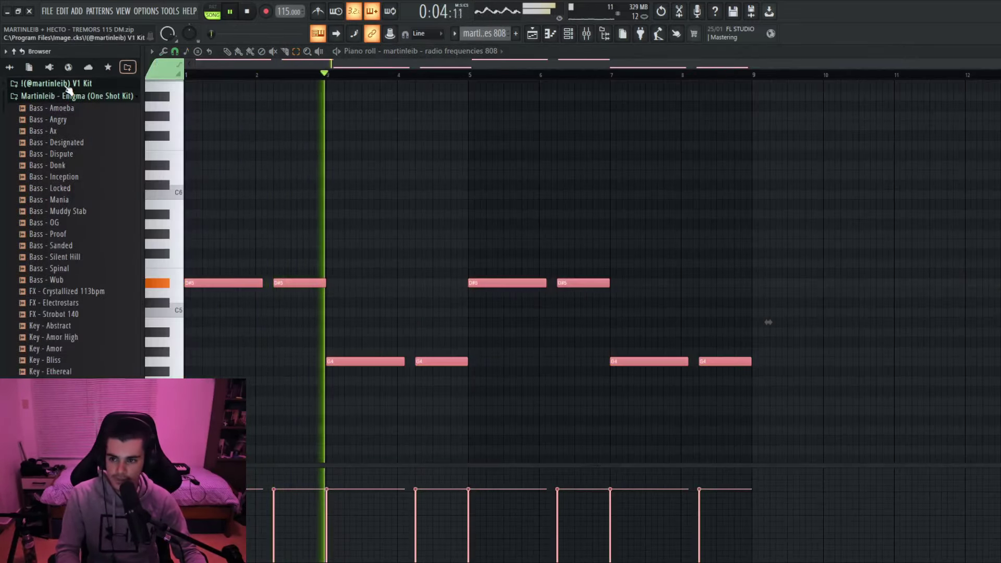
# Step: Open the Pluck - Edited clip from Track 1 in the piano roll and highlight its sustained D#3 and G3 notes
pyautogui.click(532, 33)
pyautogui.doubleClick(489, 107)
pyautogui.scroll(-6, 486, 150)
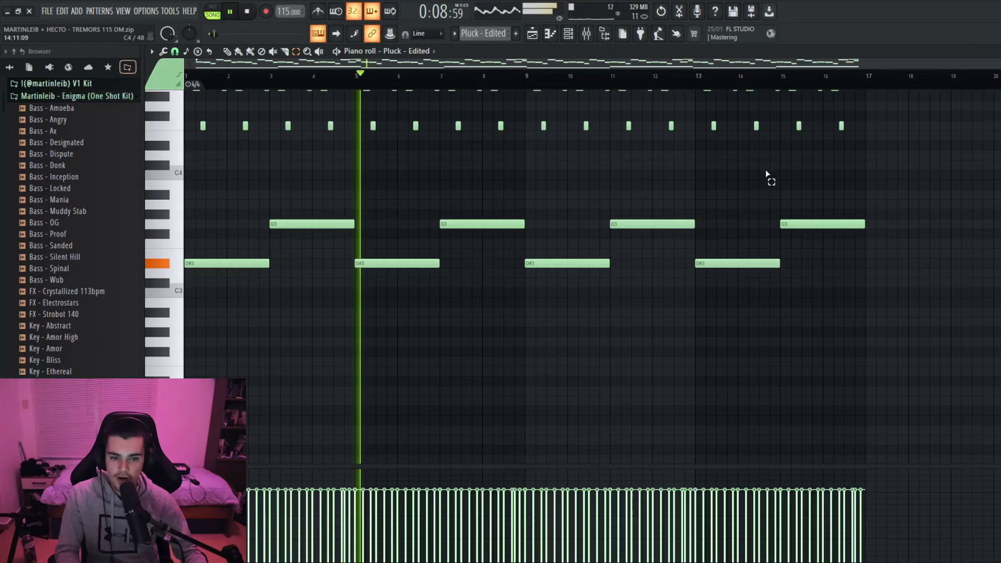
pyautogui.moveTo(830, 177); pyautogui.dragTo(271, 336)
# Step: Go back through the playlist and reopen the radio frequencies 808 clip to compare its notes with the pluck's low notes
pyautogui.click(532, 34)
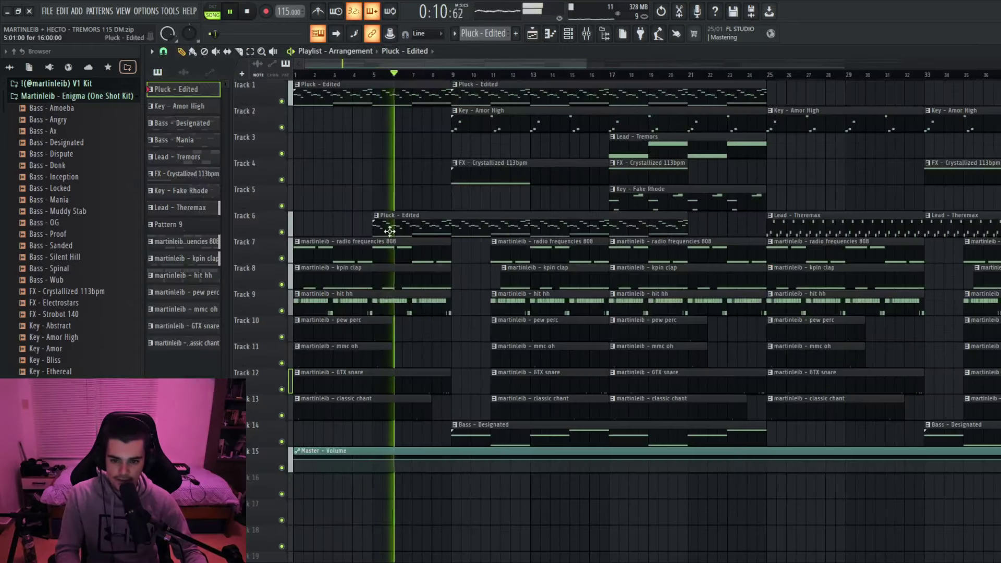
pyautogui.doubleClick(386, 240)
pyautogui.scroll(3, 552, 144)
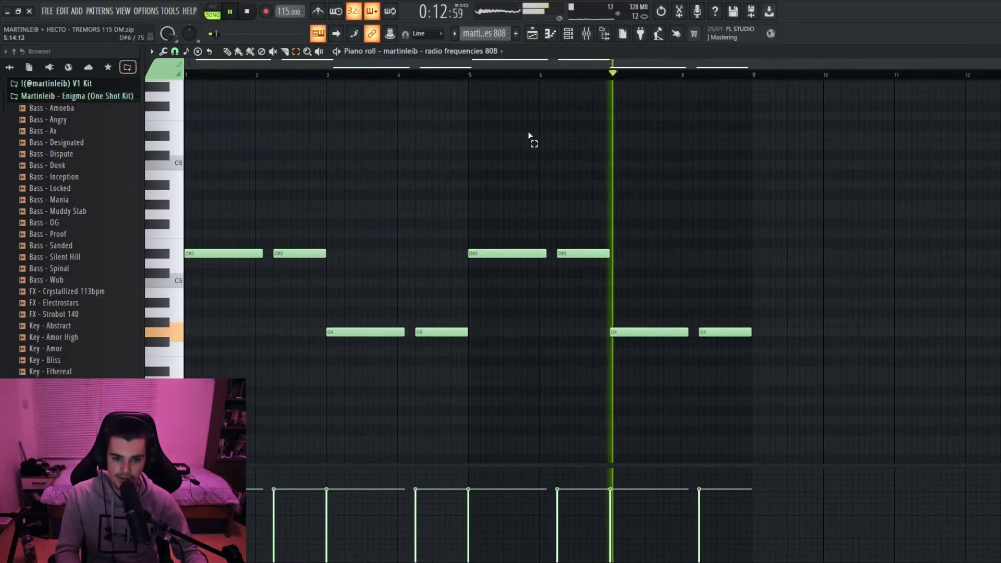
# Step: Return from the piano roll to the playlist, stop the arrangement's playback and save the project
pyautogui.press('F7')
pyautogui.scroll(-1, 567, 141)
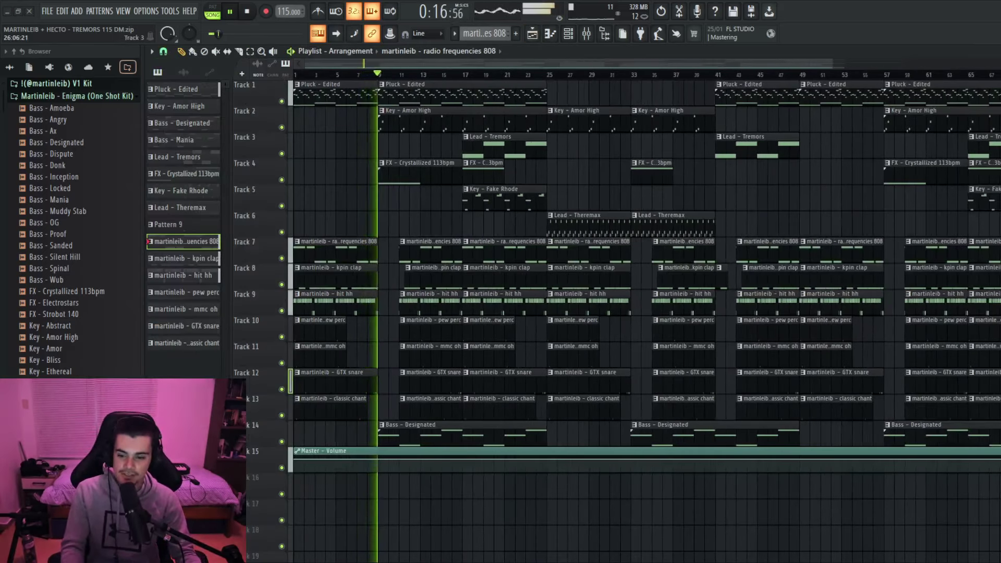
pyautogui.press('space')
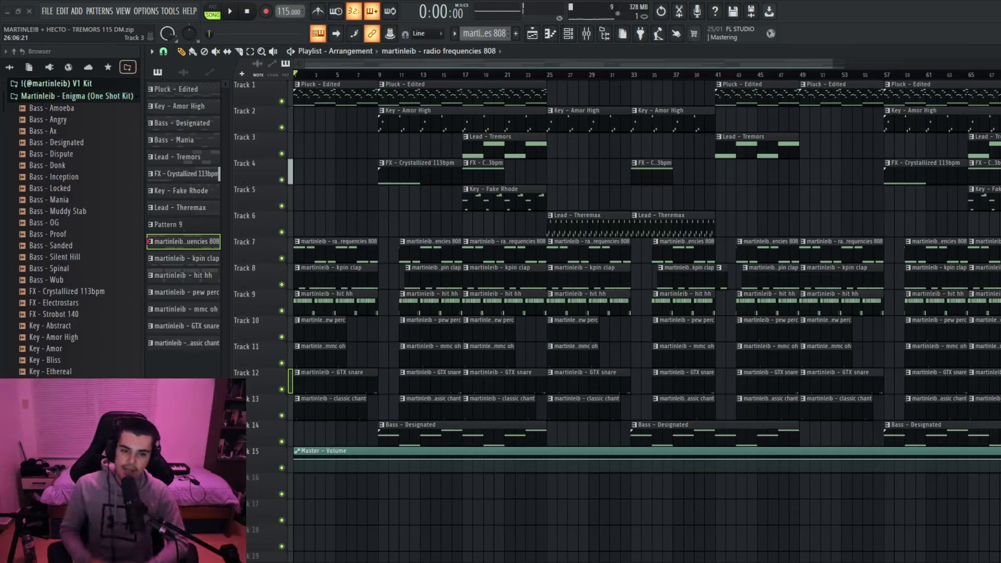
pyautogui.hotkey('ctrl', 's')
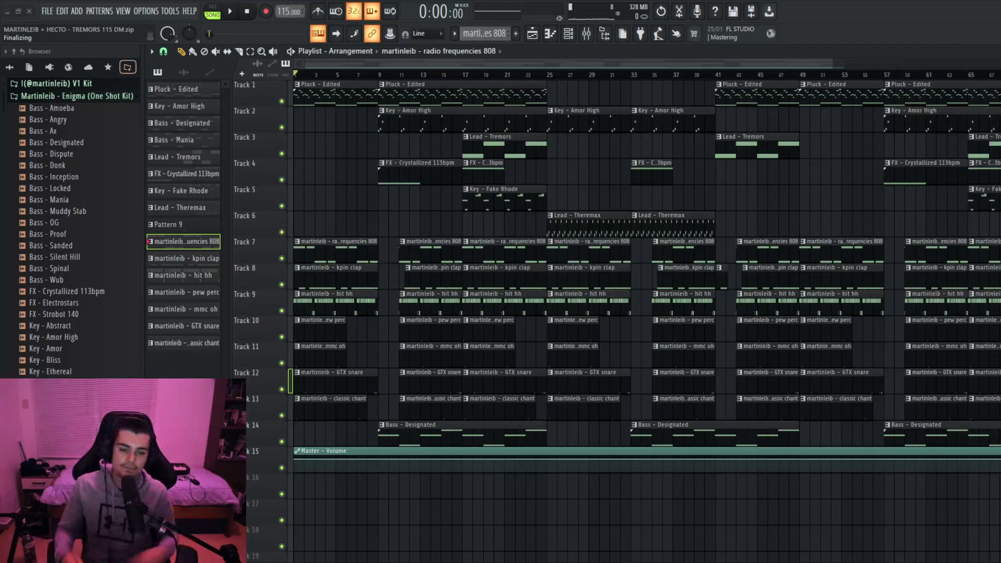
# Step: Show the whole arrangement in the playlist and highlight its clips, finishing with the last Lead - Theremax clip on Track 6
pyautogui.keyDown('ctrl'); pyautogui.scroll(-2, 564, 152); pyautogui.keyUp('ctrl')
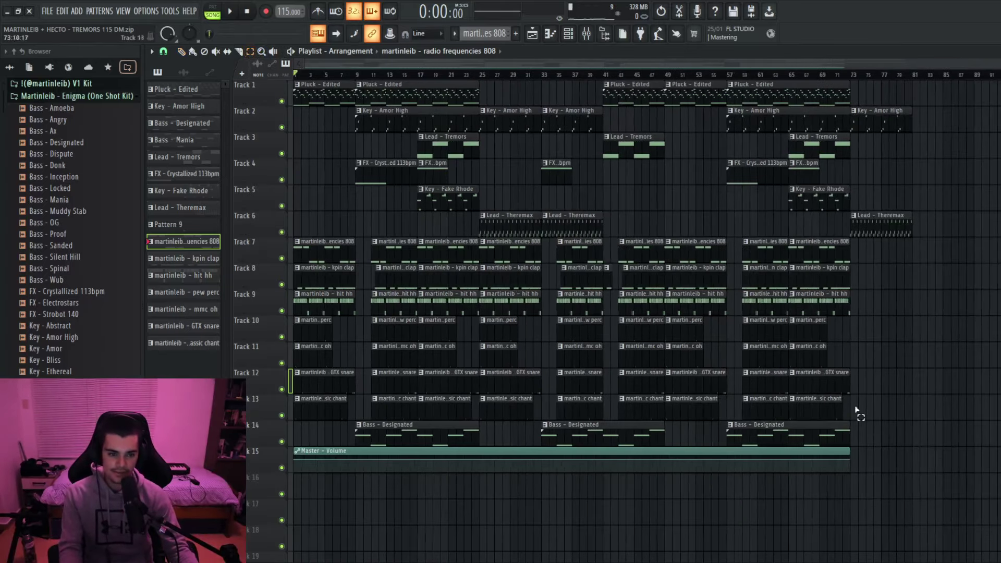
pyautogui.hotkey('ctrl', 'a')
pyautogui.click(866, 349)
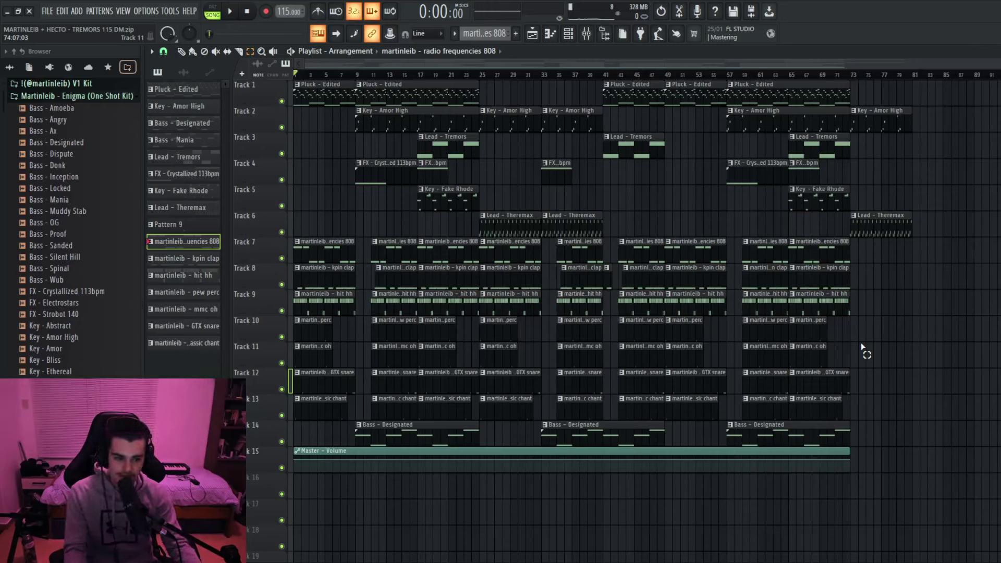
pyautogui.moveTo(904, 472); pyautogui.dragTo(313, 89)
pyautogui.click(322, 174)
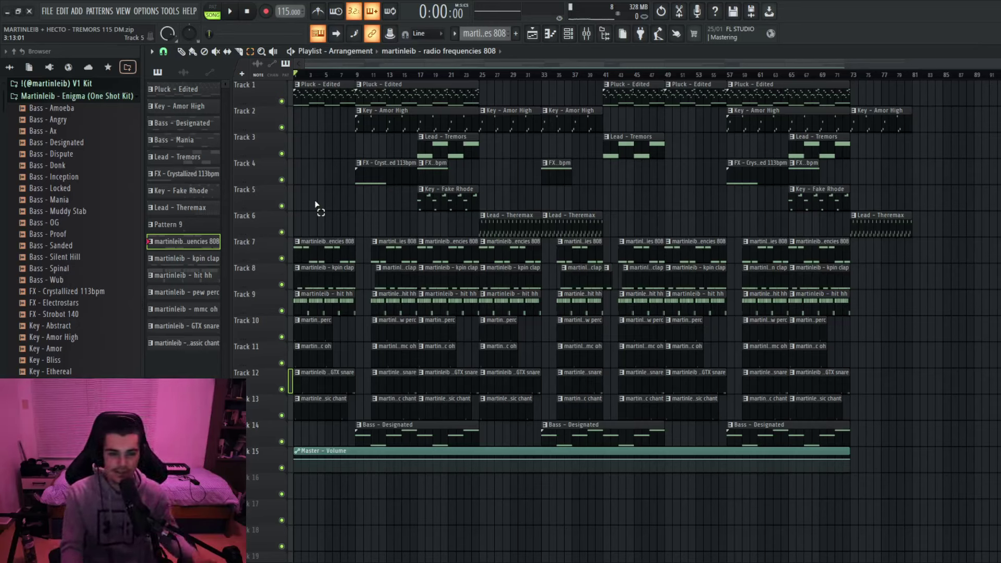
pyautogui.keyDown('ctrl'); pyautogui.moveTo(963, 241); pyautogui.dragTo(904, 235); pyautogui.keyUp('ctrl')
# Step: Look through the bass, FX and key samples of the Enigma (One Shot Kit) folder and save the project
pyautogui.scroll(-1, 39, 191)
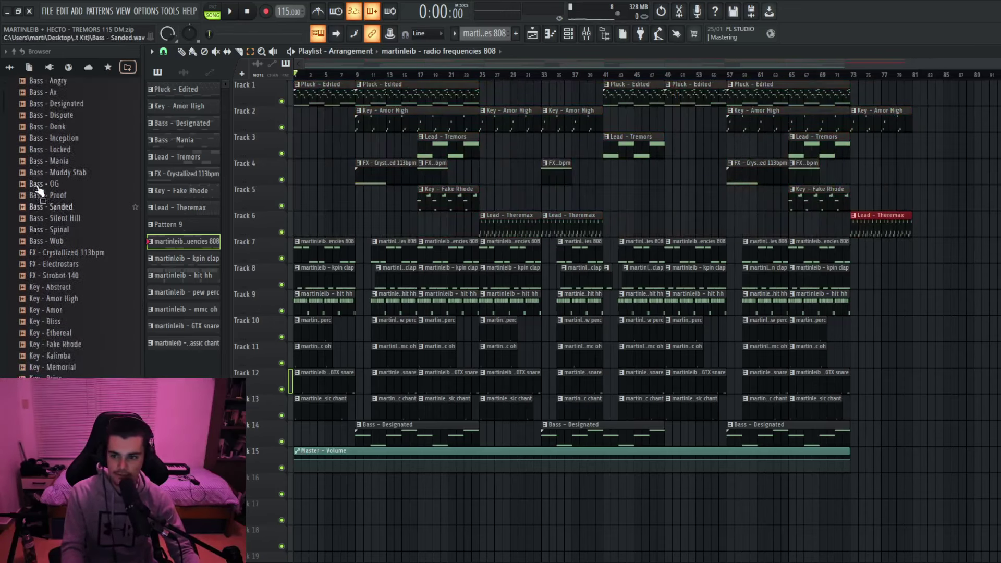
pyautogui.scroll(3, 39, 190)
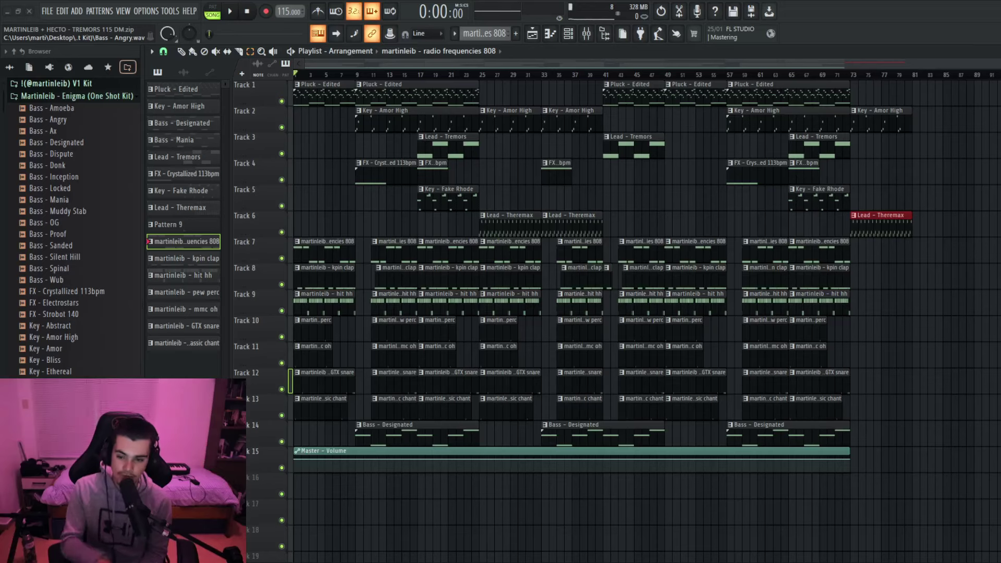
pyautogui.hotkey('ctrl', 's')
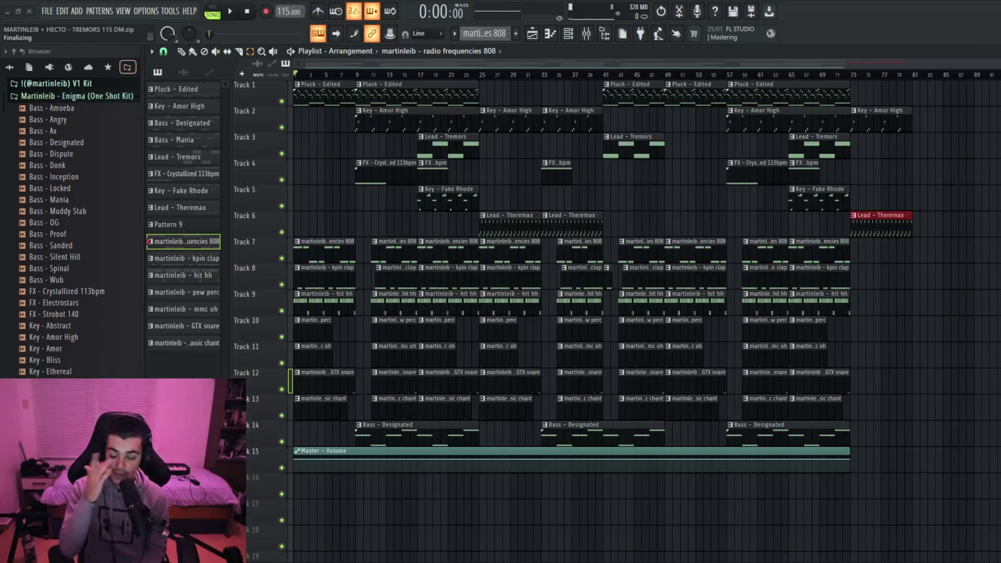